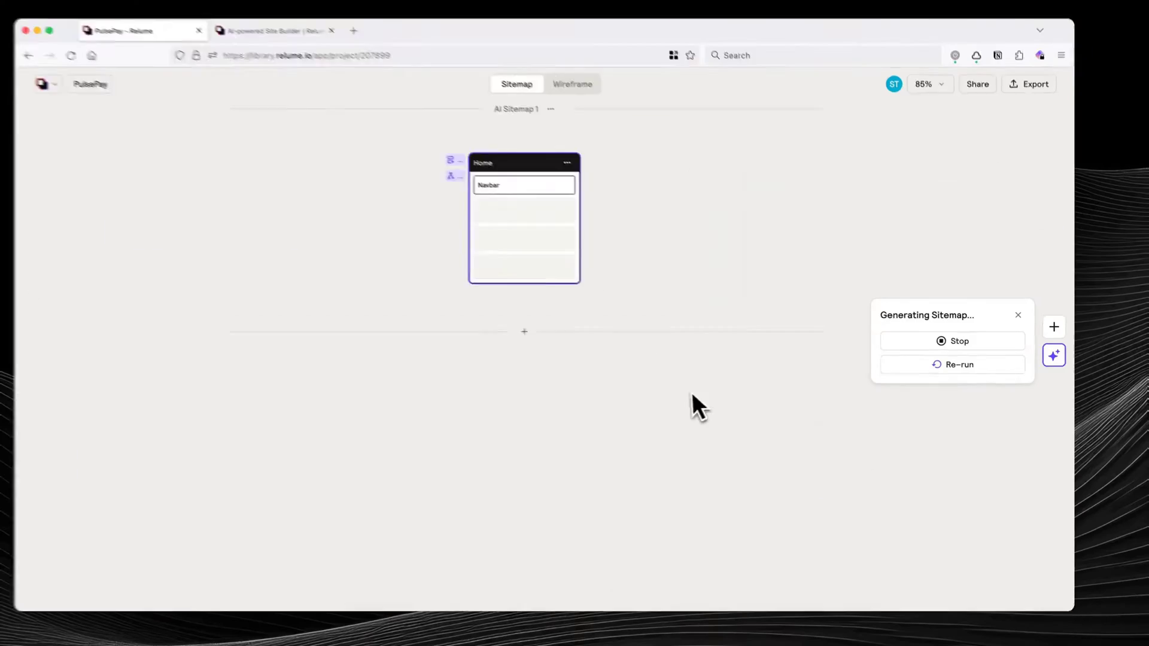
- Generate sections for the PulsePay sitemap's Features, Pricing, About Us, Blog and Blog Post pages
{"action": "scroll", "coordinate": [752, 294], "scroll_direction": "up", "scroll_amount": 3}
{"action": "scroll", "coordinate": [754, 283], "scroll_direction": "down", "scroll_amount": 3}
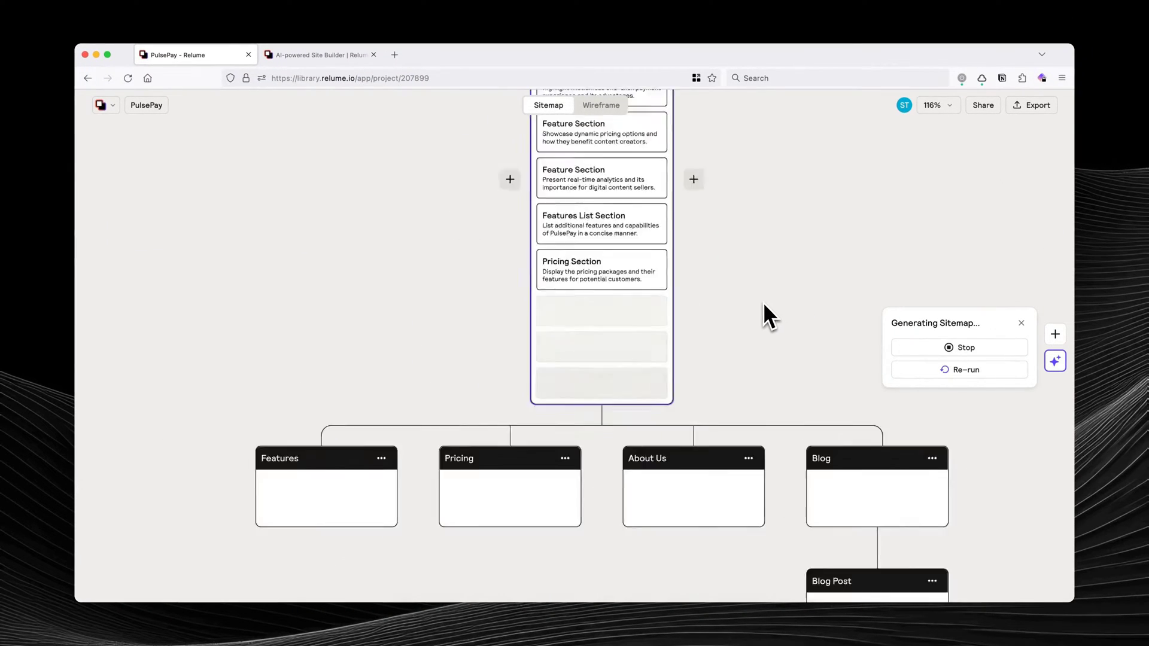
{"action": "left_click", "coordinate": [393, 451]}
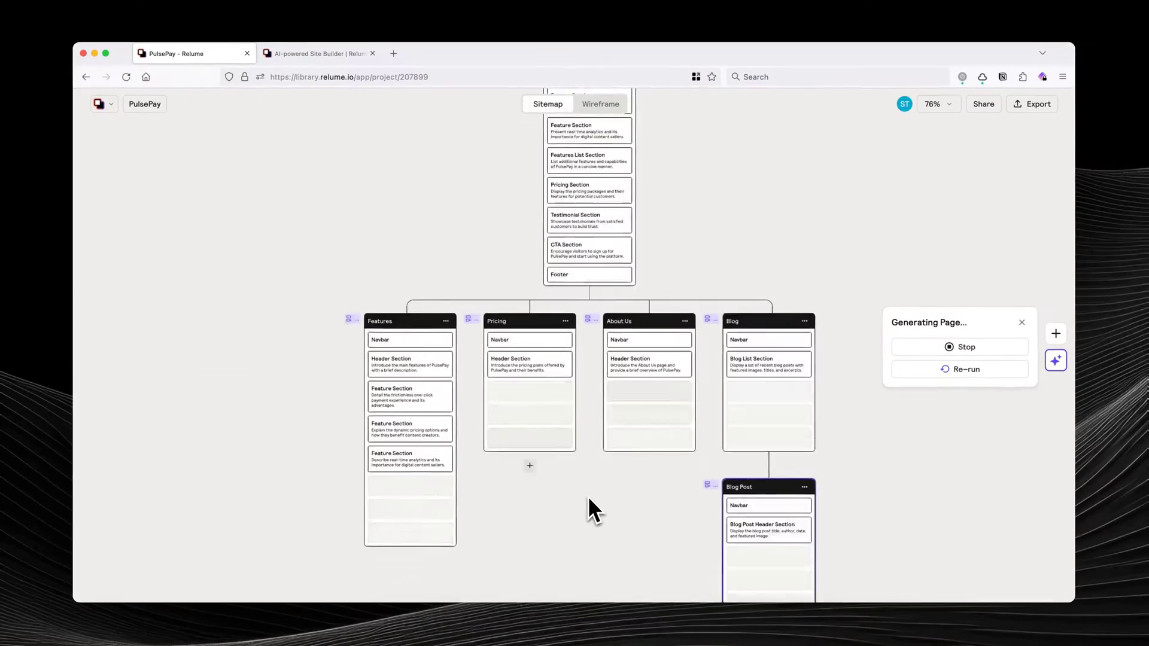
{"action": "scroll", "coordinate": [588, 497], "scroll_direction": "down", "scroll_amount": 5}
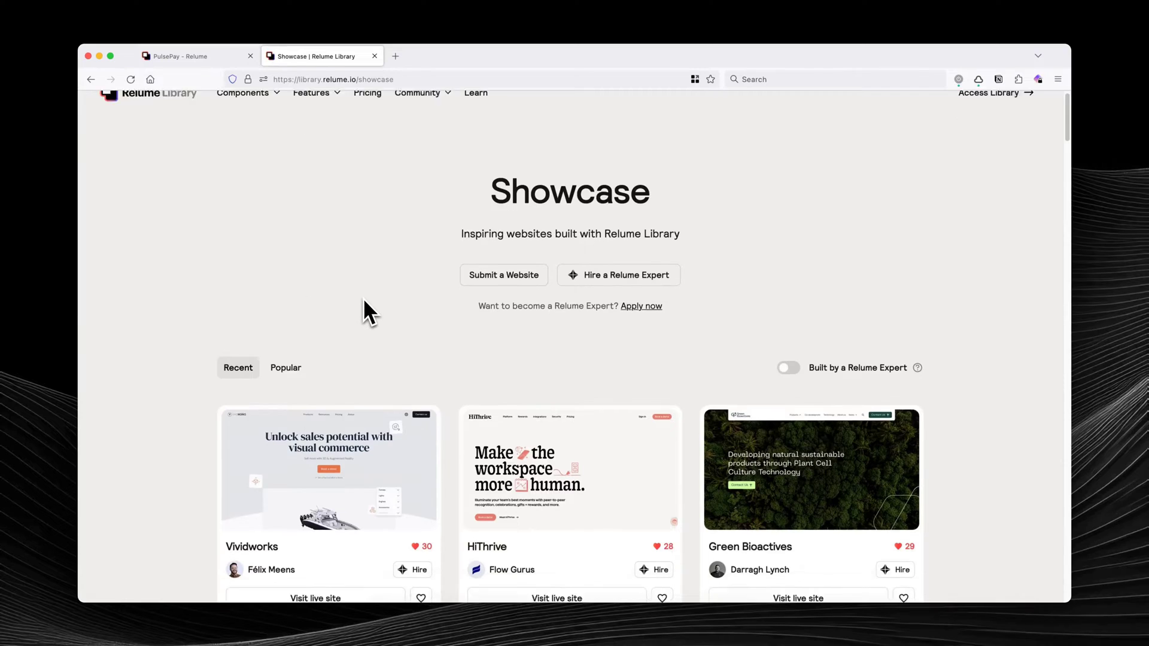
- Scroll through the Showcase cards of websites built with Relume Library
{"action": "scroll", "coordinate": [362, 297], "scroll_direction": "down", "scroll_amount": 10}
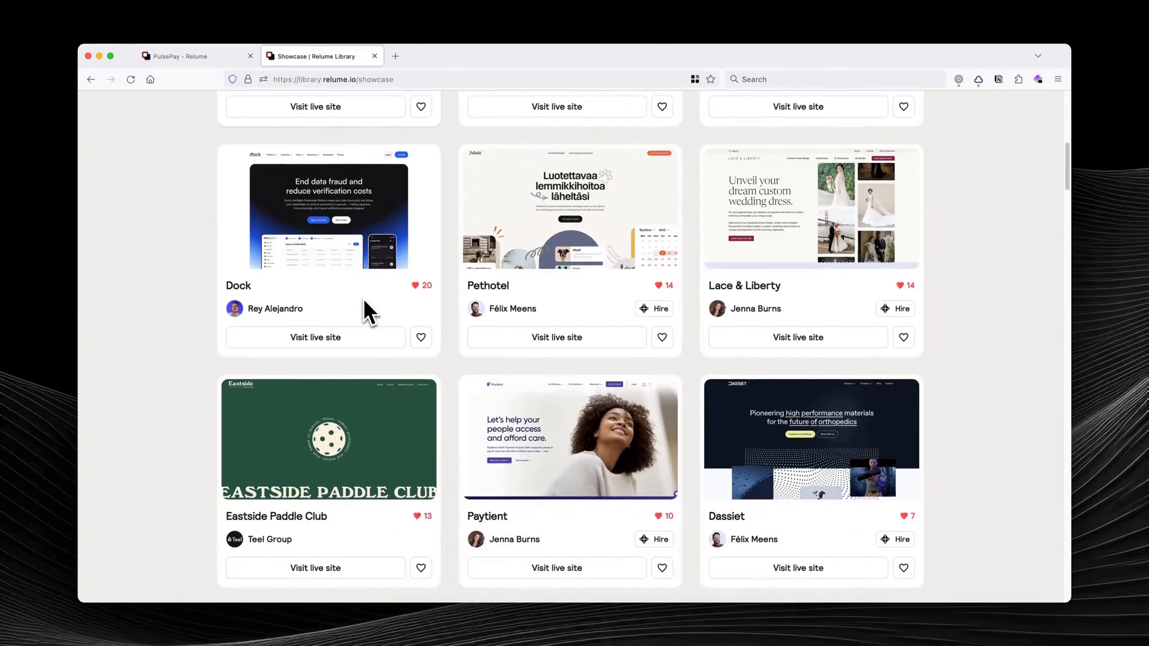
{"action": "scroll", "coordinate": [364, 298], "scroll_direction": "down", "scroll_amount": 8}
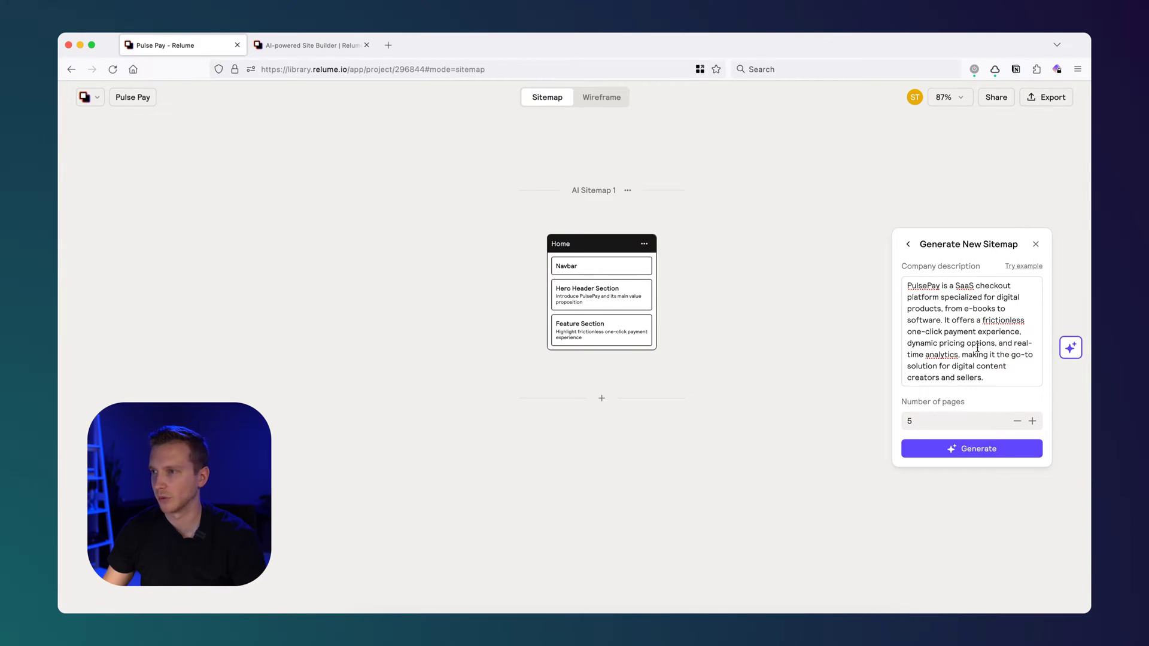
{"action": "left_click_drag", "start_coordinate": [983, 377], "coordinate": [957, 338]}
{"action": "left_click", "coordinate": [956, 325]}
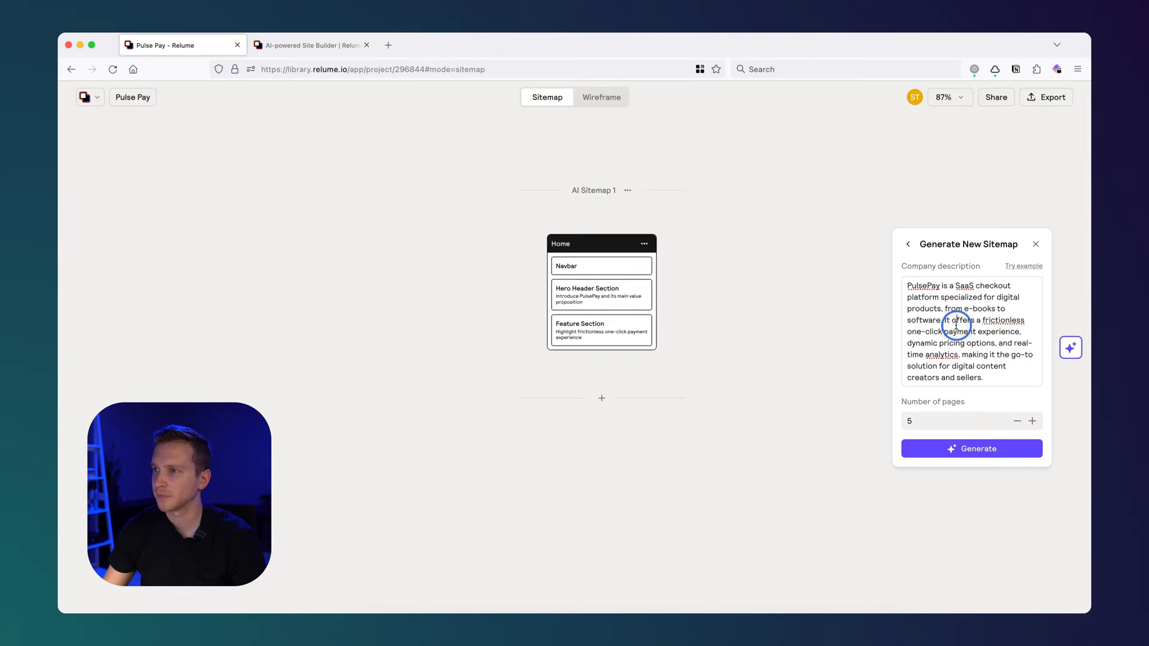
{"action": "left_click_drag", "start_coordinate": [908, 285], "coordinate": [928, 285]}
{"action": "left_click", "coordinate": [936, 285]}
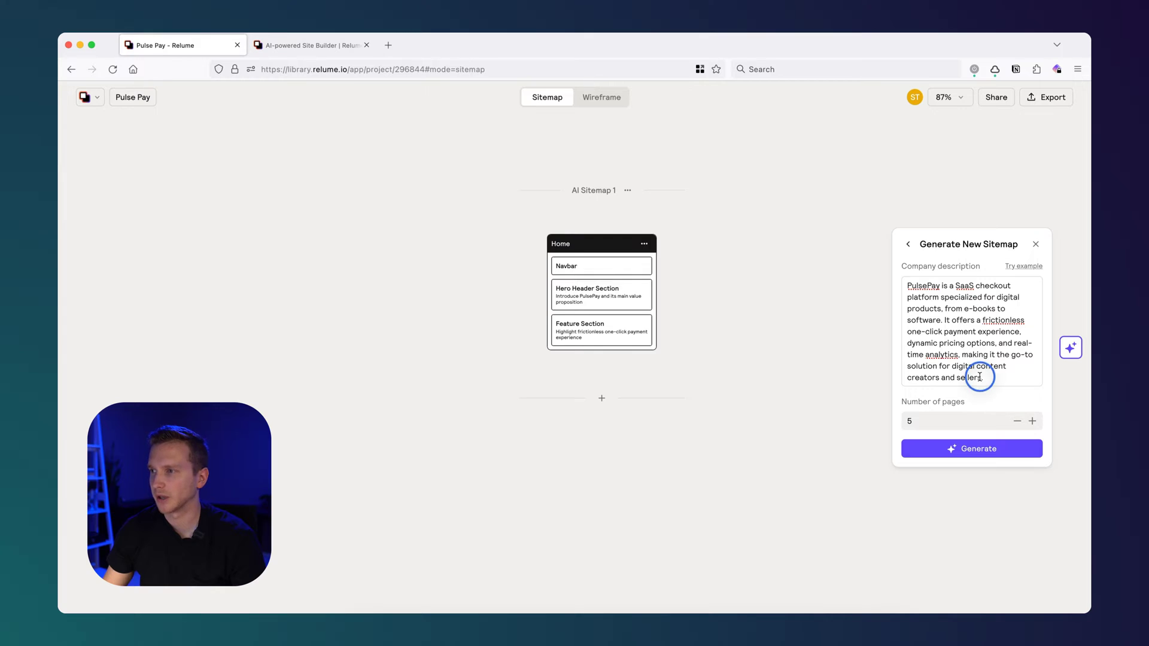
{"action": "left_click_drag", "start_coordinate": [980, 377], "coordinate": [963, 319]}
{"action": "left_click", "coordinate": [962, 319]}
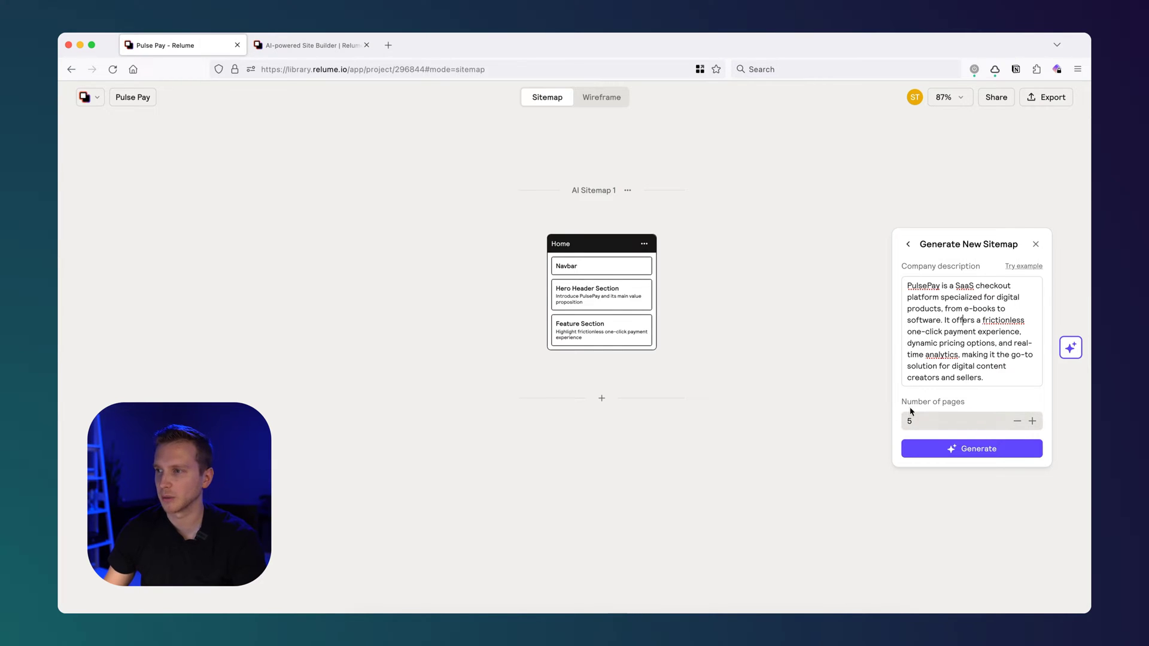
{"action": "scroll", "coordinate": [764, 410], "scroll_direction": "down", "scroll_amount": 3}
{"action": "scroll", "coordinate": [748, 359], "scroll_direction": "up", "scroll_amount": 2}
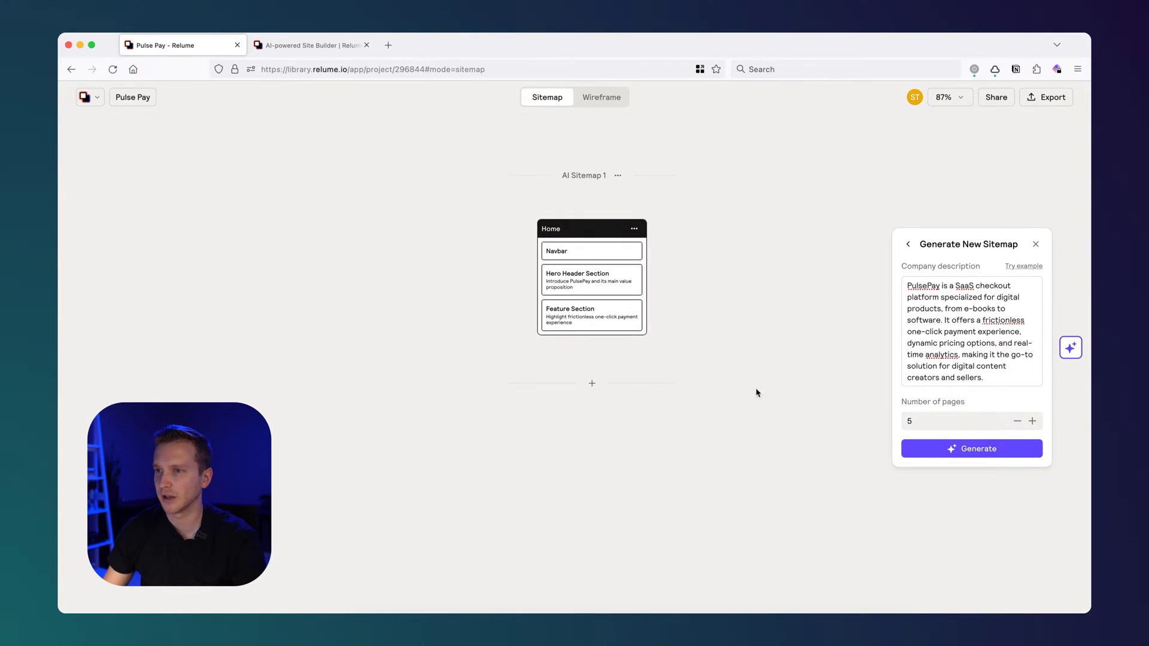
- Generate the PulsePay AI sitemap from the company description and review the Home page sections
{"action": "left_click", "coordinate": [970, 449]}
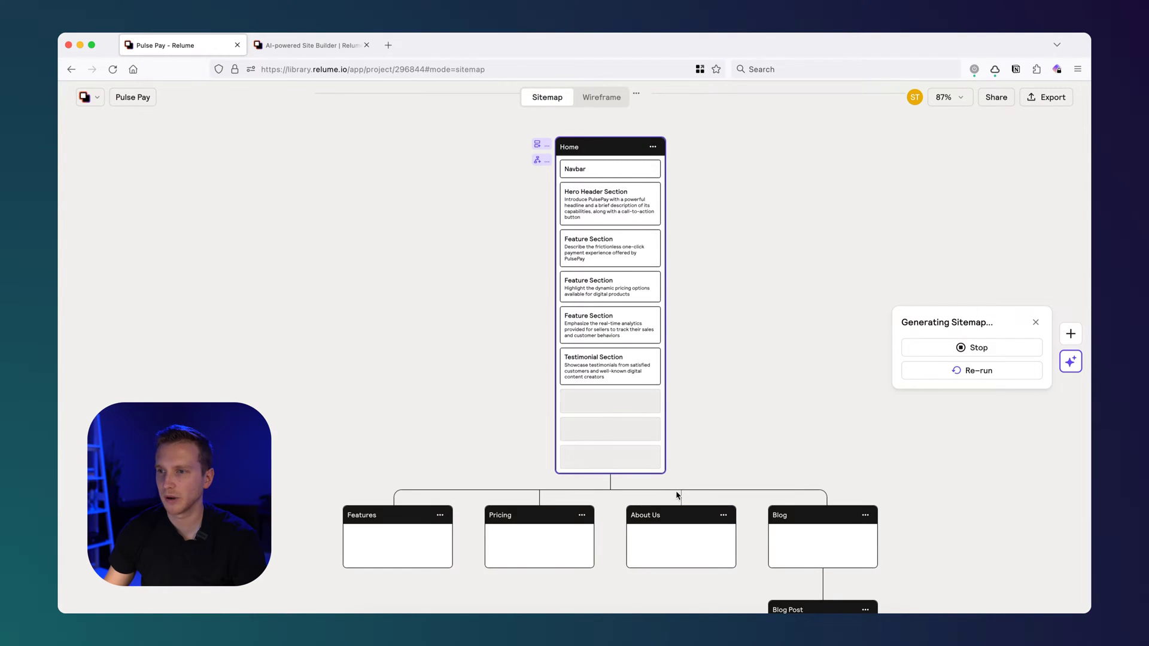
{"action": "scroll", "coordinate": [751, 346], "scroll_direction": "down", "scroll_amount": 2}
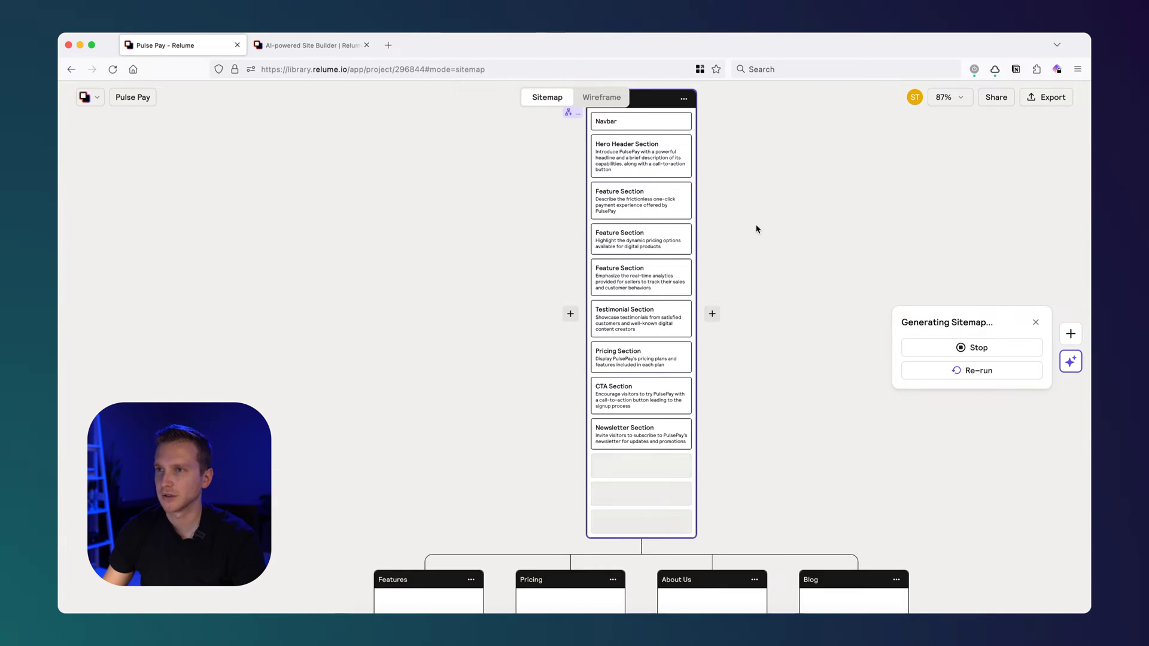
{"action": "scroll", "coordinate": [751, 282], "scroll_direction": "up", "scroll_amount": 2}
{"action": "scroll", "coordinate": [805, 339], "scroll_direction": "down", "scroll_amount": 5}
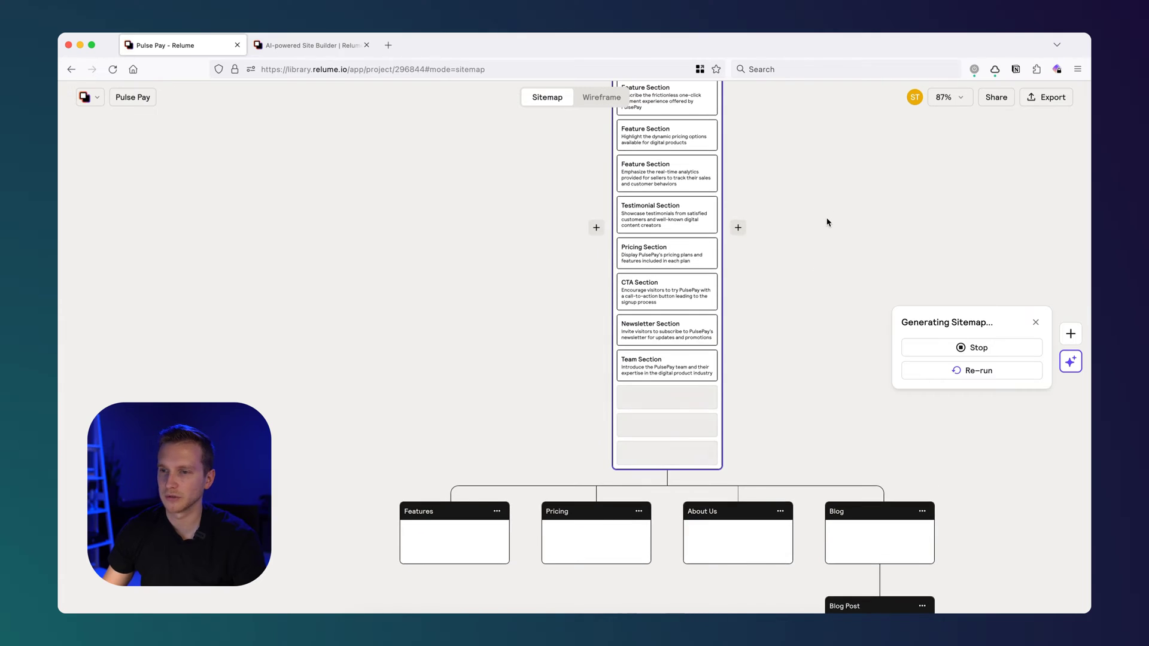
{"action": "scroll", "coordinate": [787, 359], "scroll_direction": "up", "scroll_amount": 5}
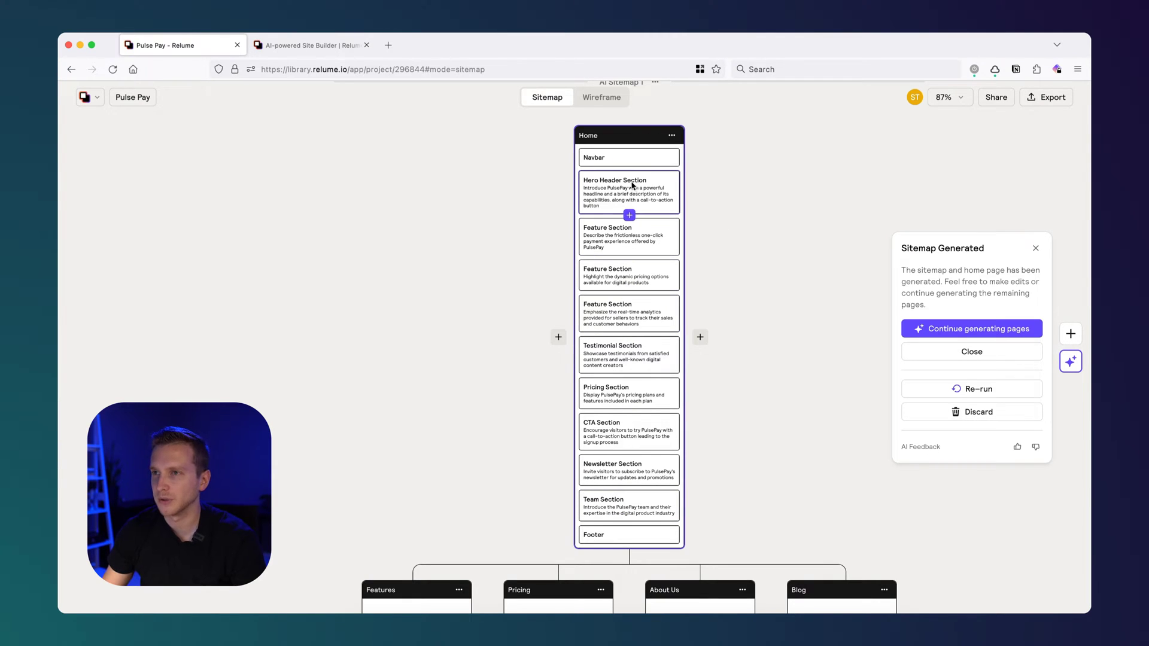
{"action": "scroll", "coordinate": [614, 204], "scroll_direction": "up", "scroll_amount": 3}
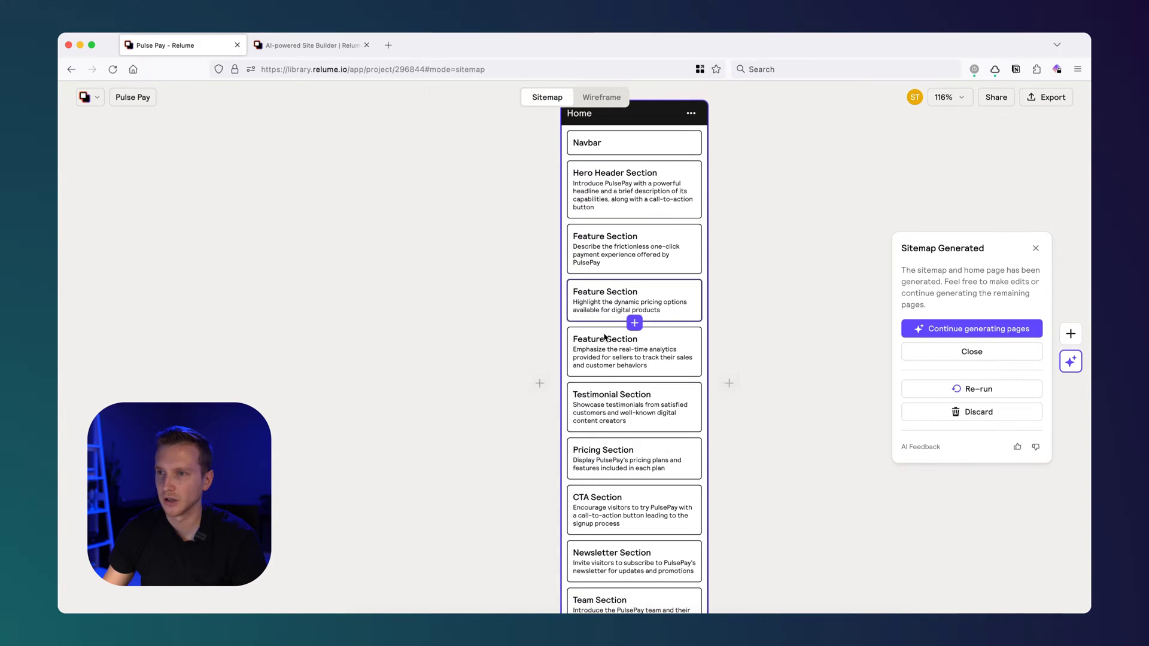
{"action": "scroll", "coordinate": [604, 361], "scroll_direction": "down", "scroll_amount": 5}
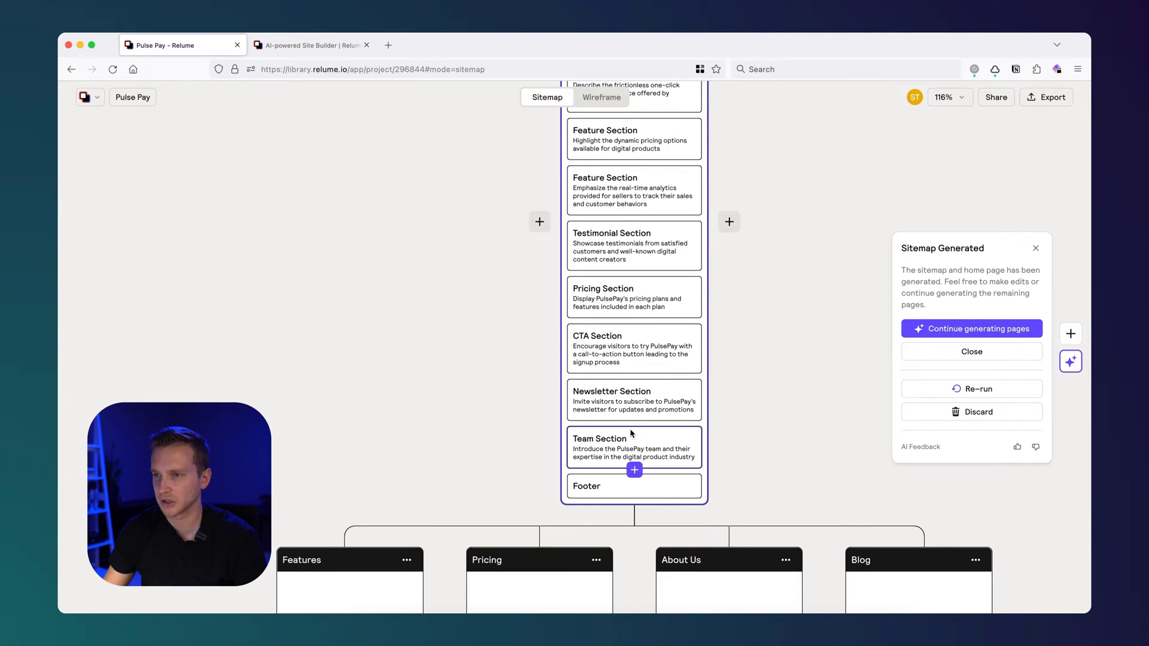
{"action": "scroll", "coordinate": [680, 295], "scroll_direction": "up", "scroll_amount": 3}
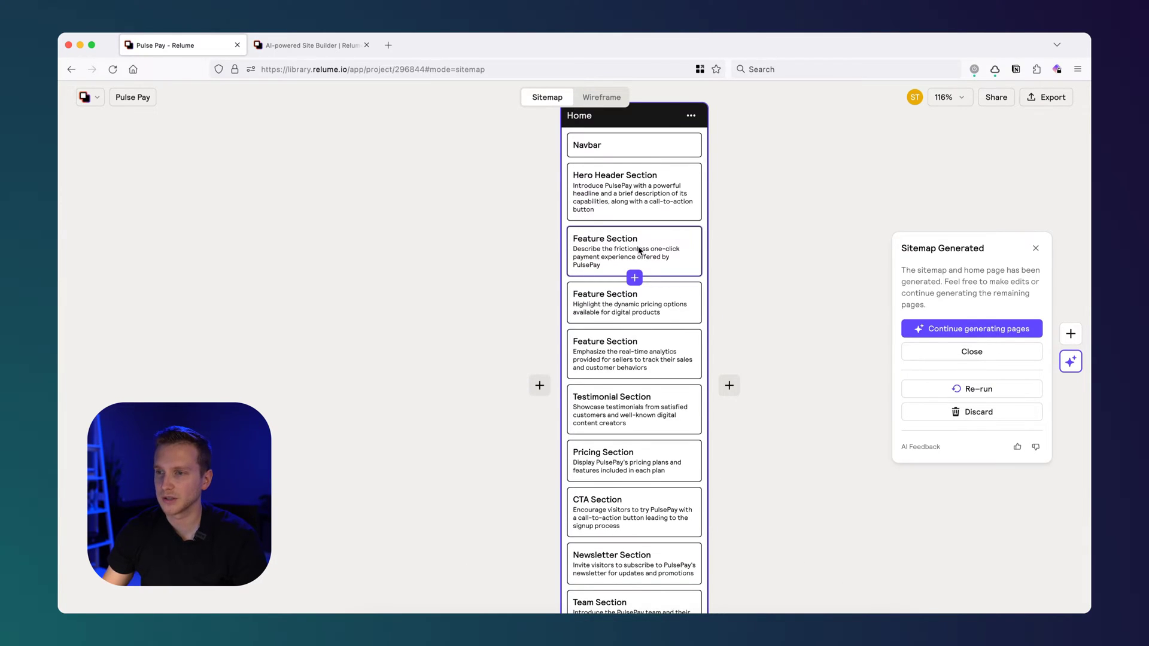
{"action": "scroll", "coordinate": [639, 250], "scroll_direction": "down", "scroll_amount": 3}
{"action": "scroll", "coordinate": [659, 325], "scroll_direction": "up", "scroll_amount": 3}
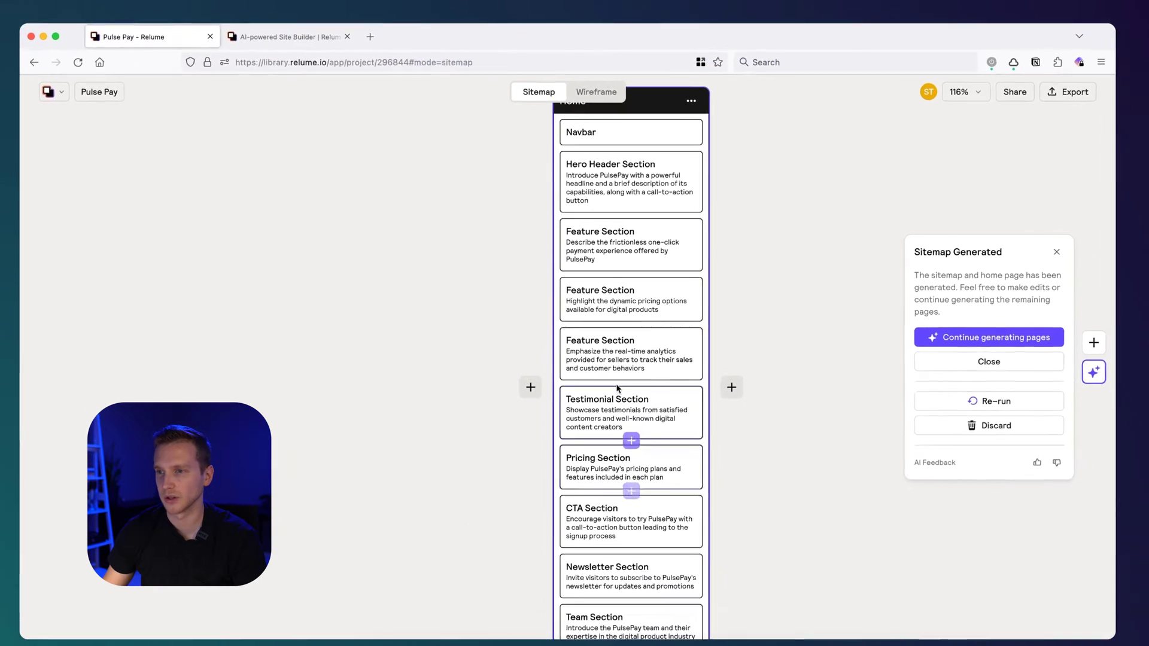
{"action": "scroll", "coordinate": [658, 359], "scroll_direction": "down", "scroll_amount": 5}
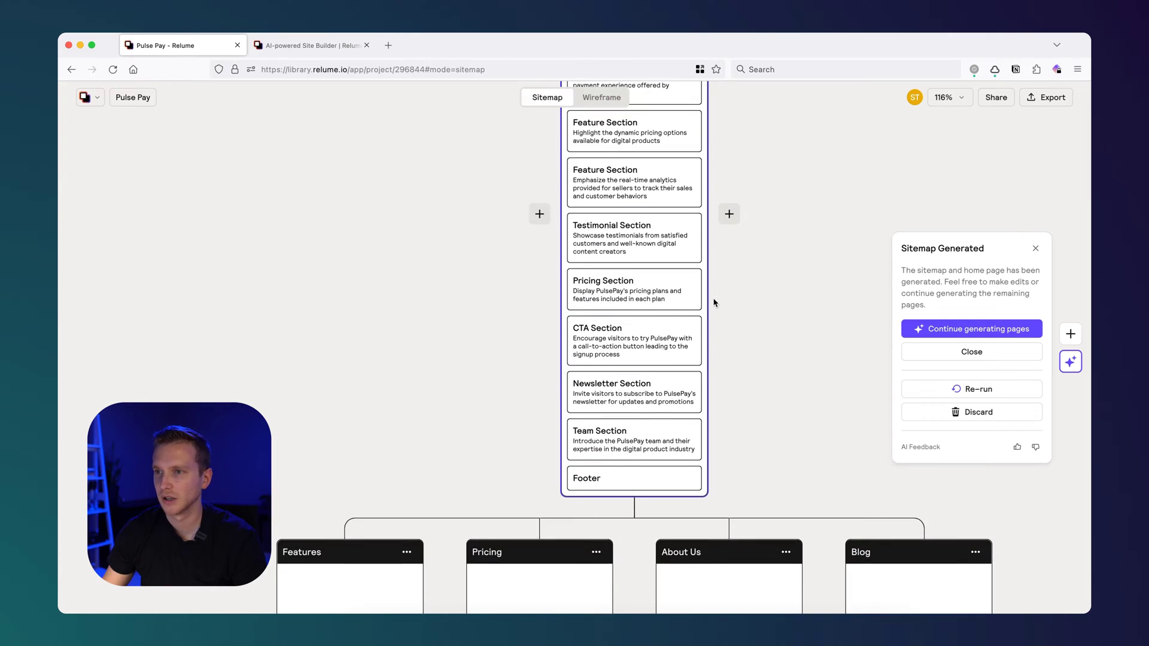
{"action": "scroll", "coordinate": [713, 303], "scroll_direction": "down", "scroll_amount": 5}
{"action": "scroll", "coordinate": [688, 287], "scroll_direction": "up", "scroll_amount": 3}
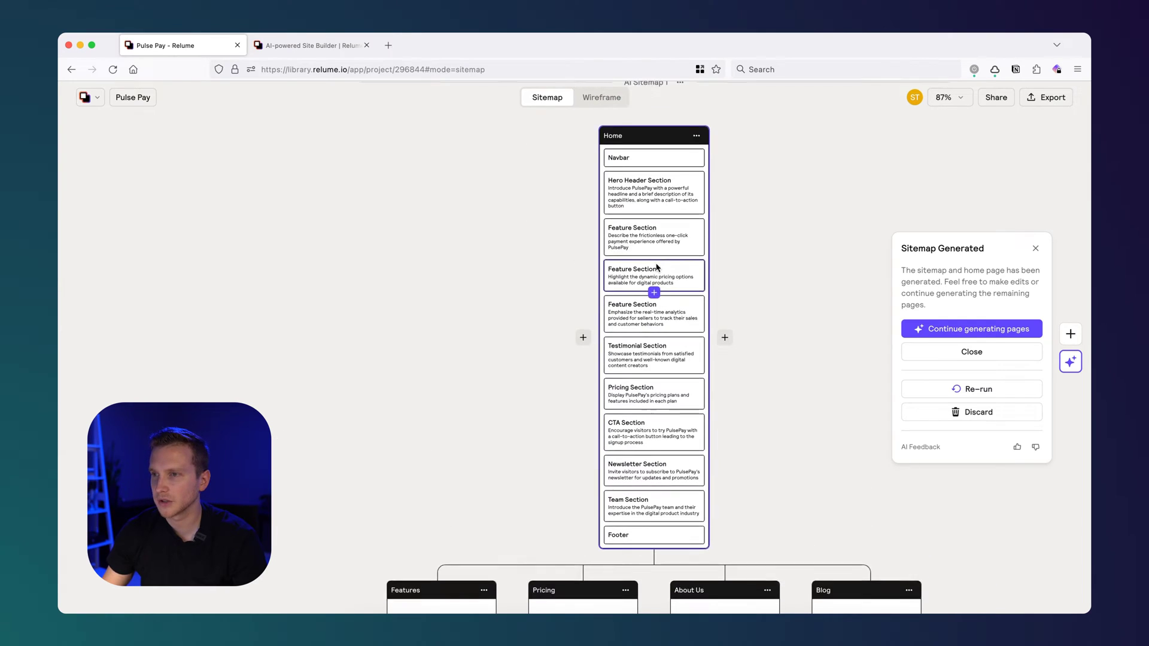
{"action": "scroll", "coordinate": [656, 267], "scroll_direction": "down", "scroll_amount": 1}
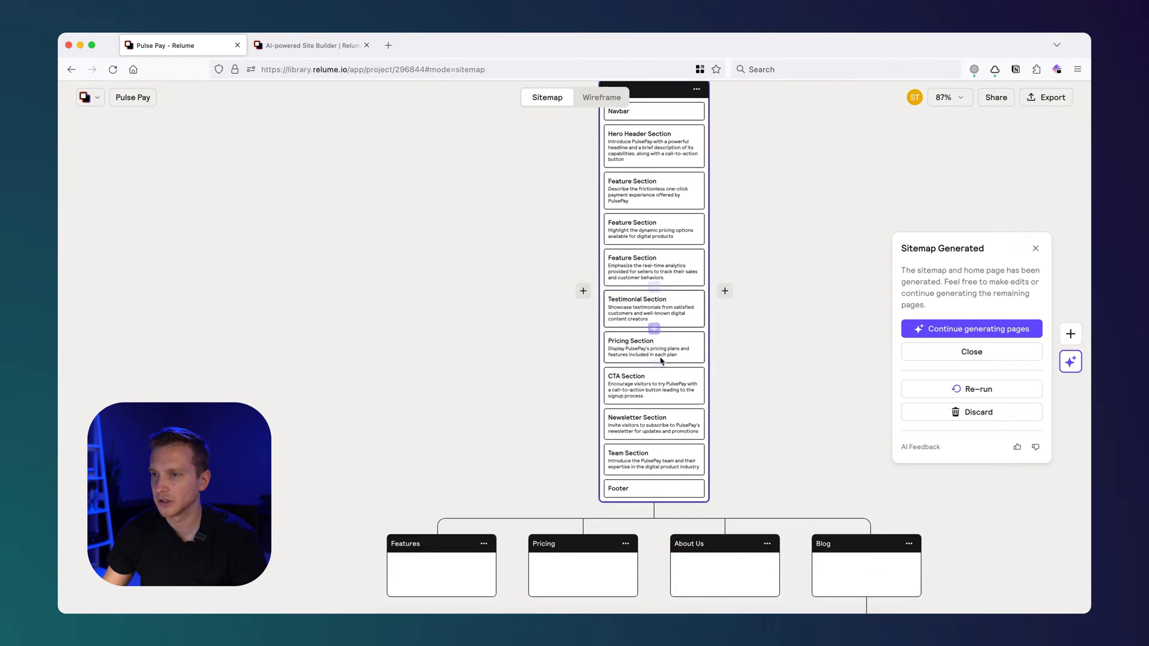
{"action": "left_click", "coordinate": [688, 456]}
- Move the Team Section up to sit below the second Feature Section
{"action": "right_click", "coordinate": [633, 456]}
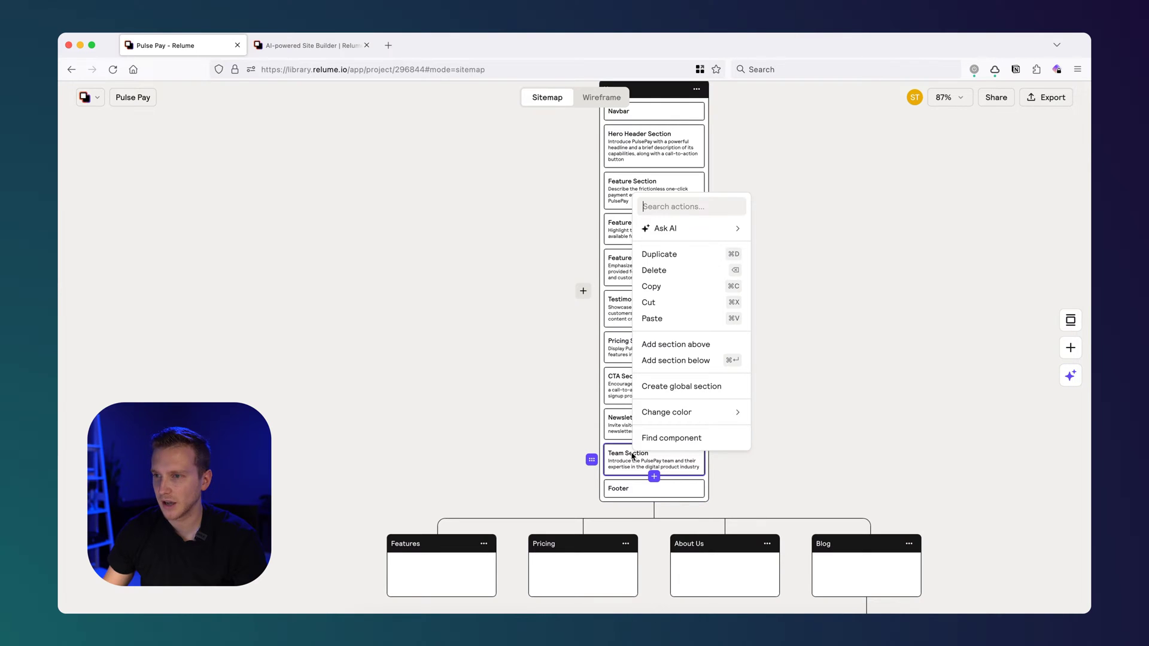
{"action": "mouse_move", "coordinate": [688, 411]}
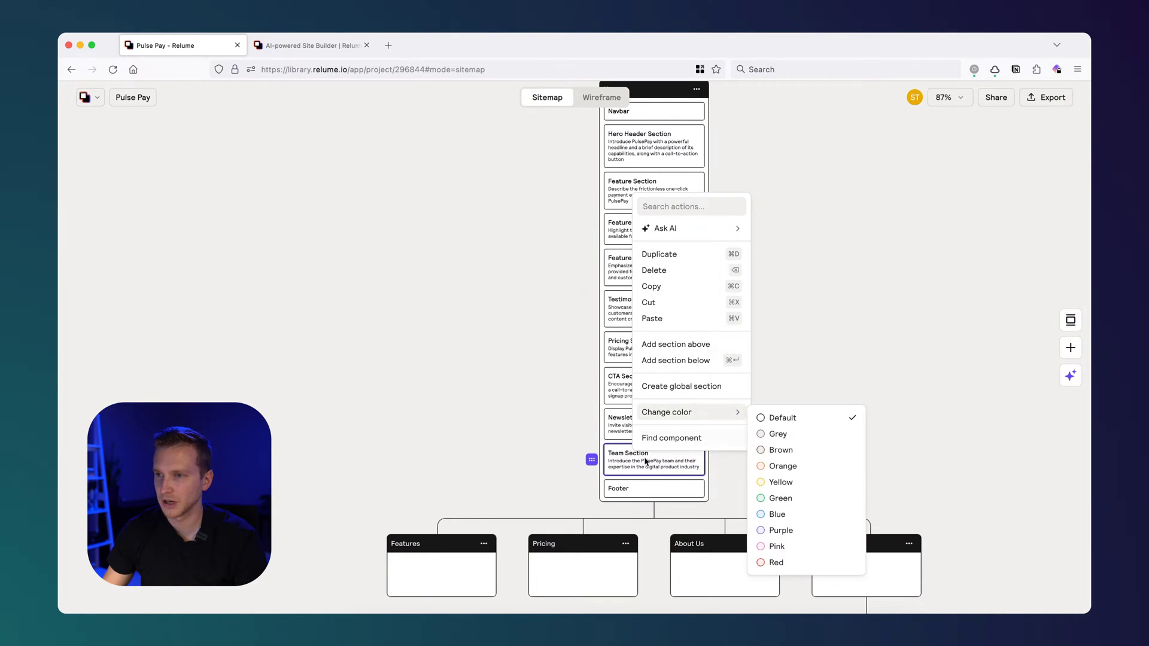
{"action": "double_click", "coordinate": [617, 459]}
{"action": "left_click", "coordinate": [725, 443]}
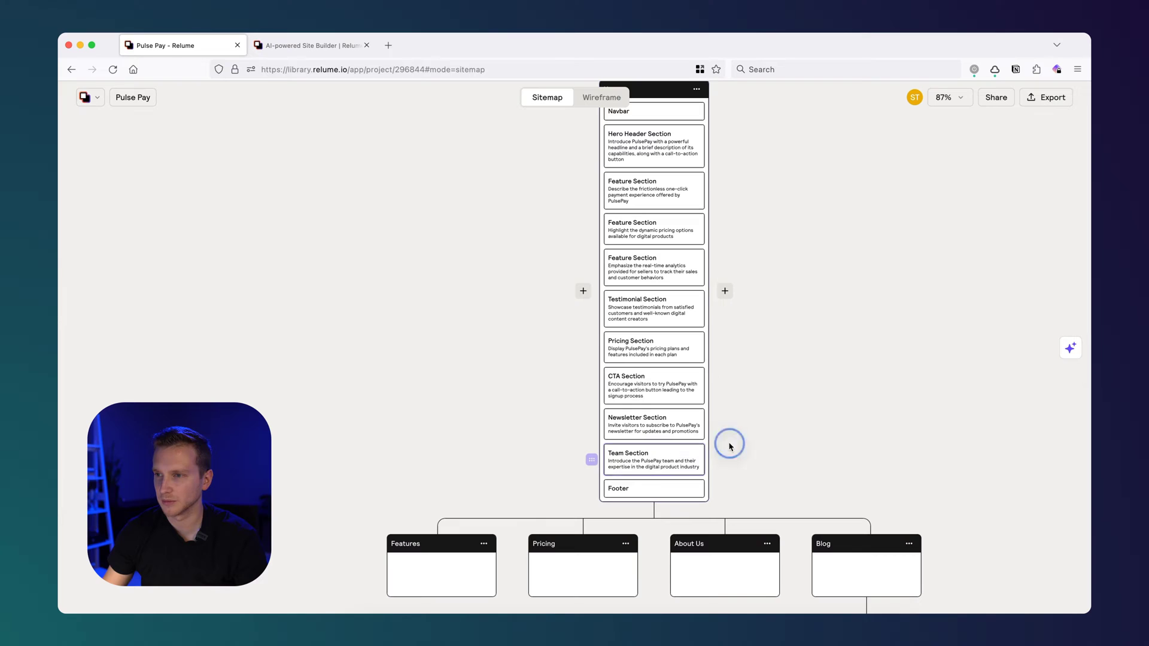
{"action": "left_click_drag", "start_coordinate": [688, 451], "coordinate": [677, 391]}
{"action": "left_click", "coordinate": [610, 461]}
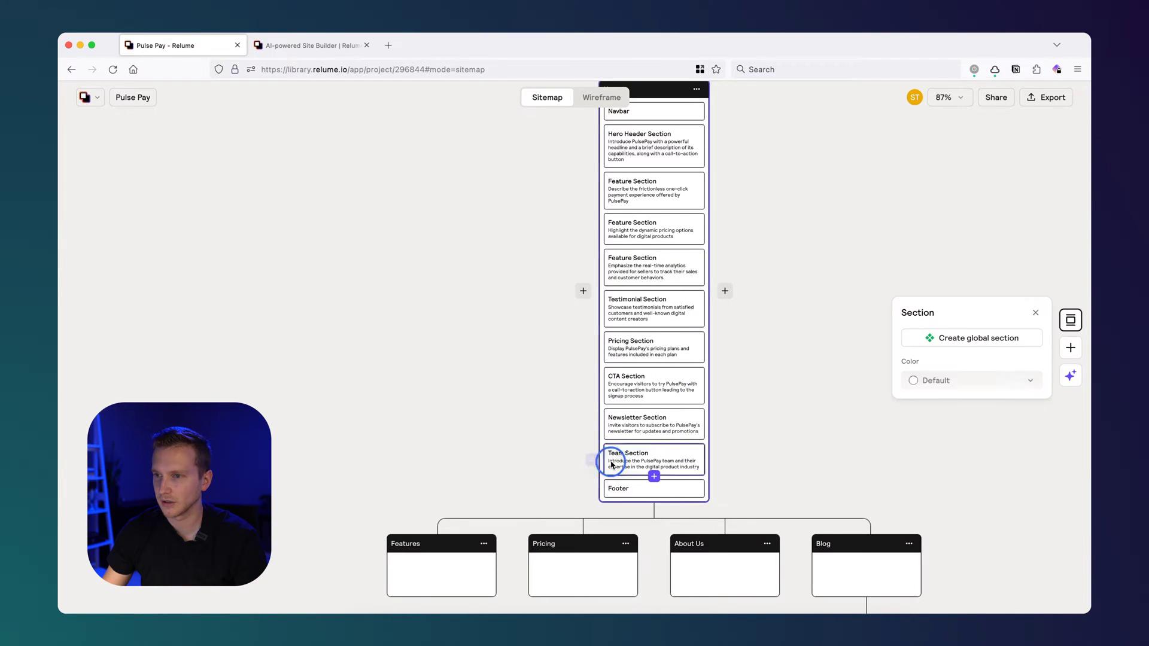
{"action": "left_click_drag", "start_coordinate": [598, 458], "coordinate": [635, 256]}
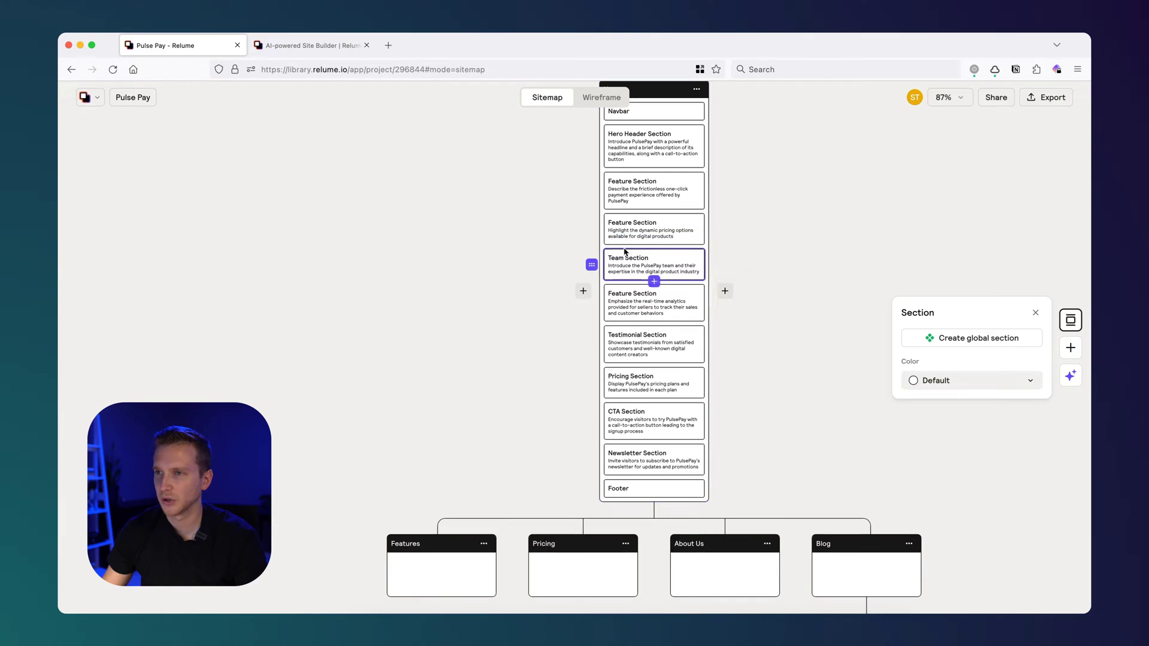
- Delete the Team Section from the Home page
{"action": "right_click", "coordinate": [657, 261]}
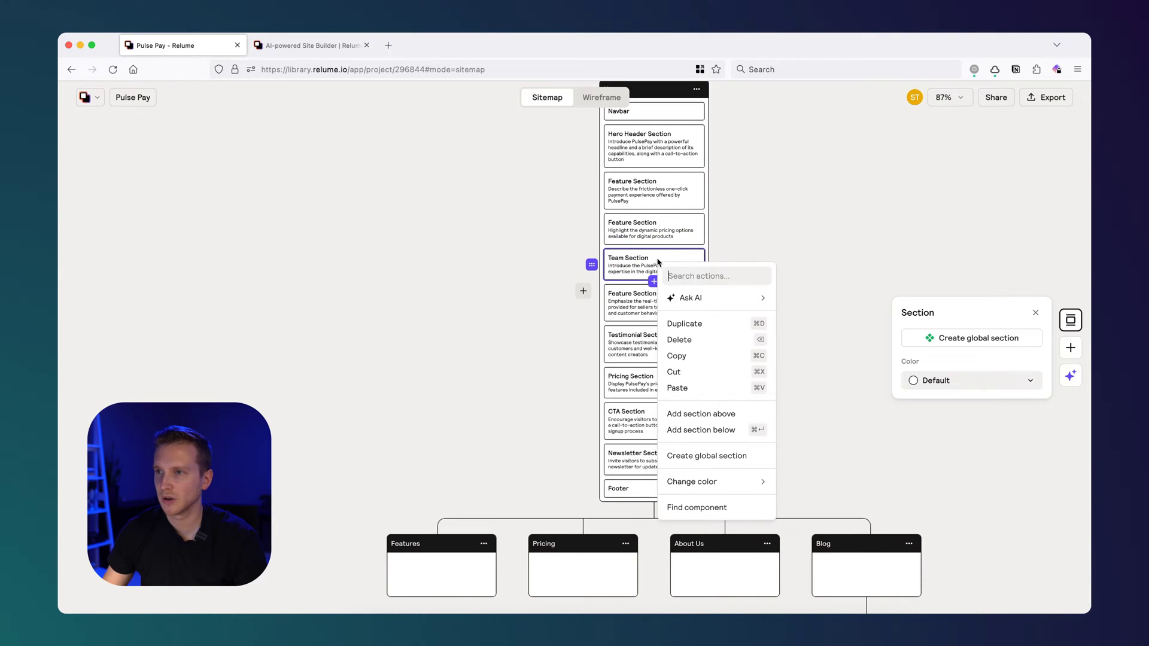
{"action": "left_click", "coordinate": [703, 340]}
{"action": "left_click", "coordinate": [801, 256]}
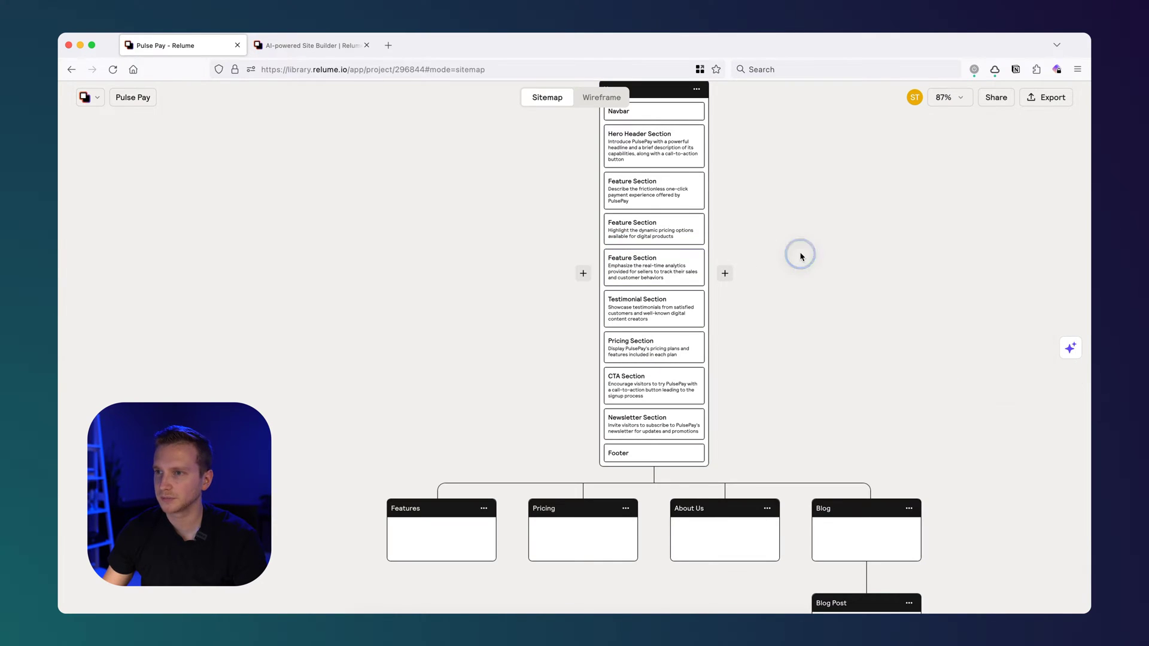
- Use AI to generate sections for the Features, Pricing and About Us pages
{"action": "scroll", "coordinate": [715, 395], "scroll_direction": "down", "scroll_amount": 5}
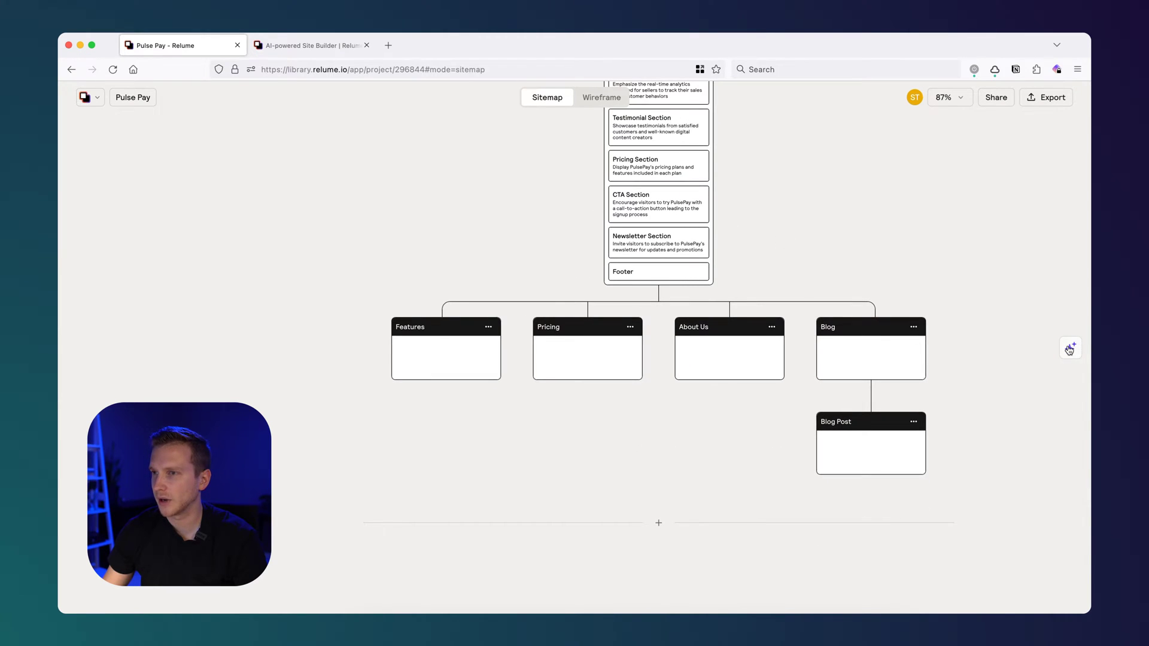
{"action": "mouse_move", "coordinate": [412, 343]}
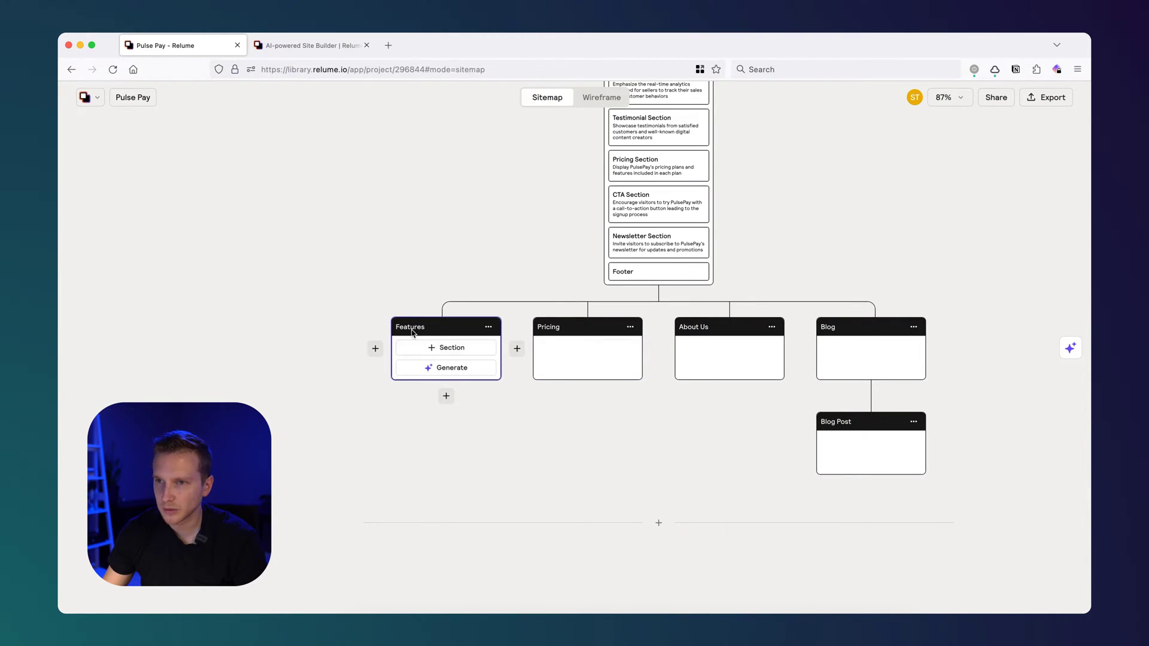
{"action": "mouse_move", "coordinate": [864, 440]}
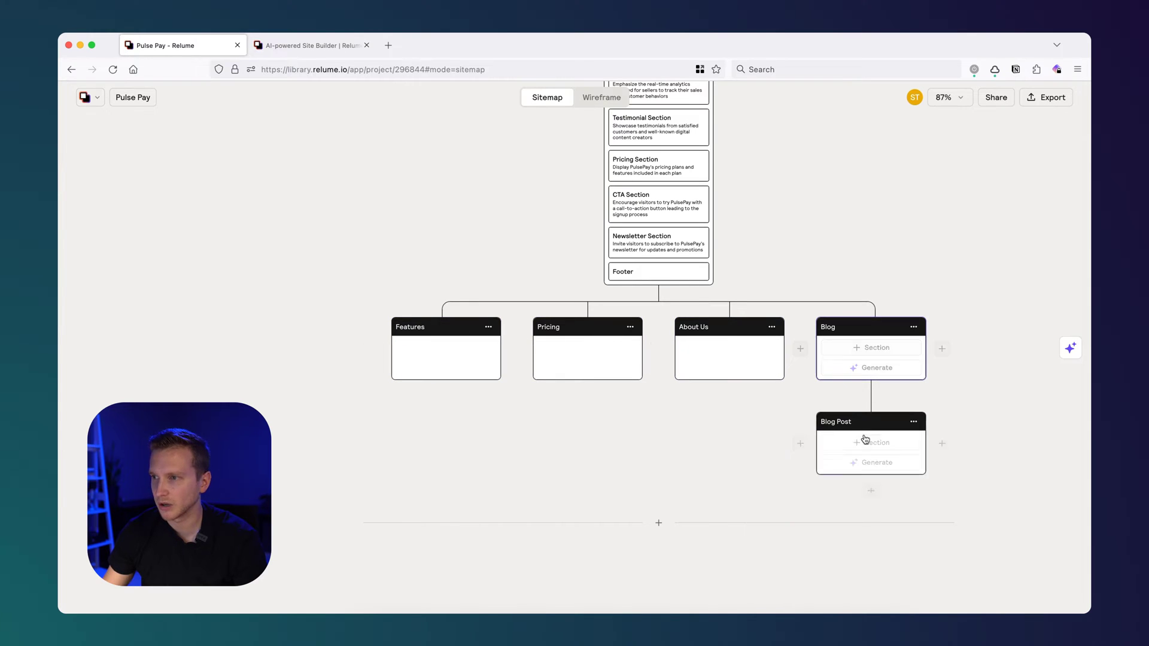
{"action": "left_click", "coordinate": [1070, 347]}
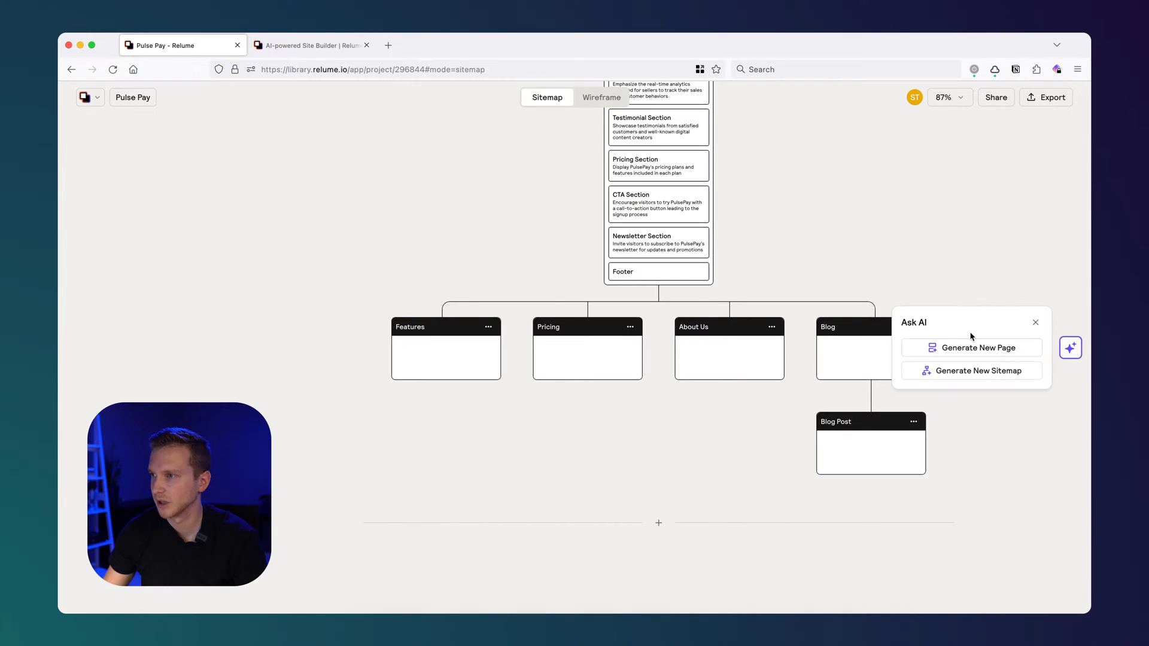
{"action": "left_click", "coordinate": [446, 325]}
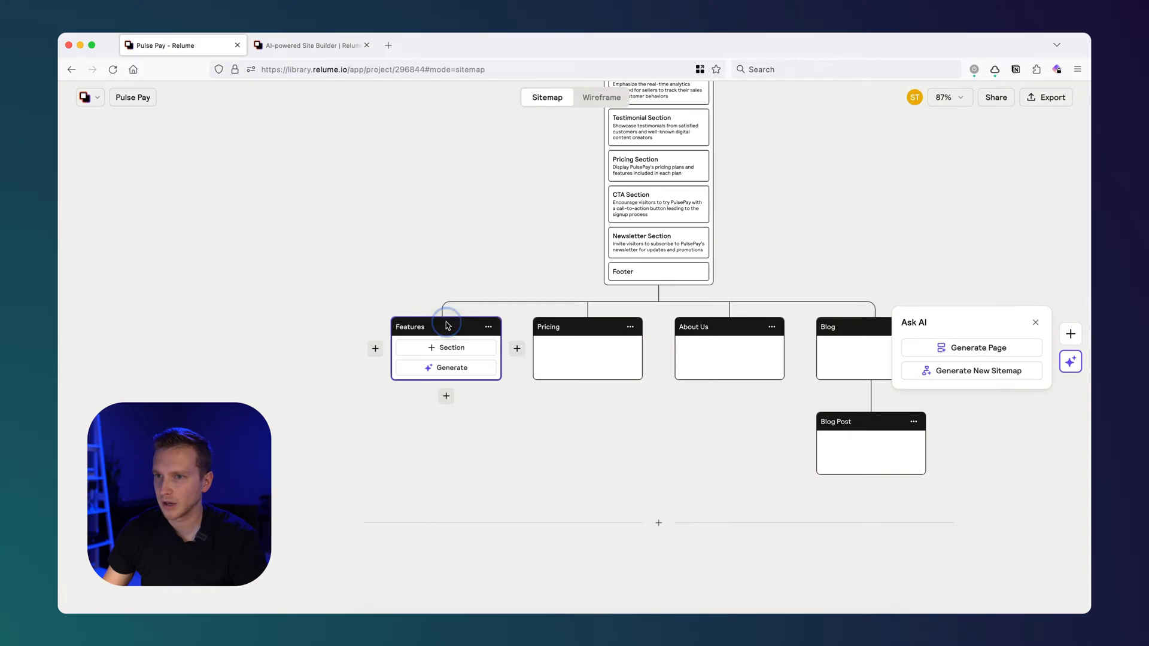
{"action": "left_click", "coordinate": [451, 368]}
{"action": "left_click", "coordinate": [586, 335]}
{"action": "left_click", "coordinate": [594, 368]}
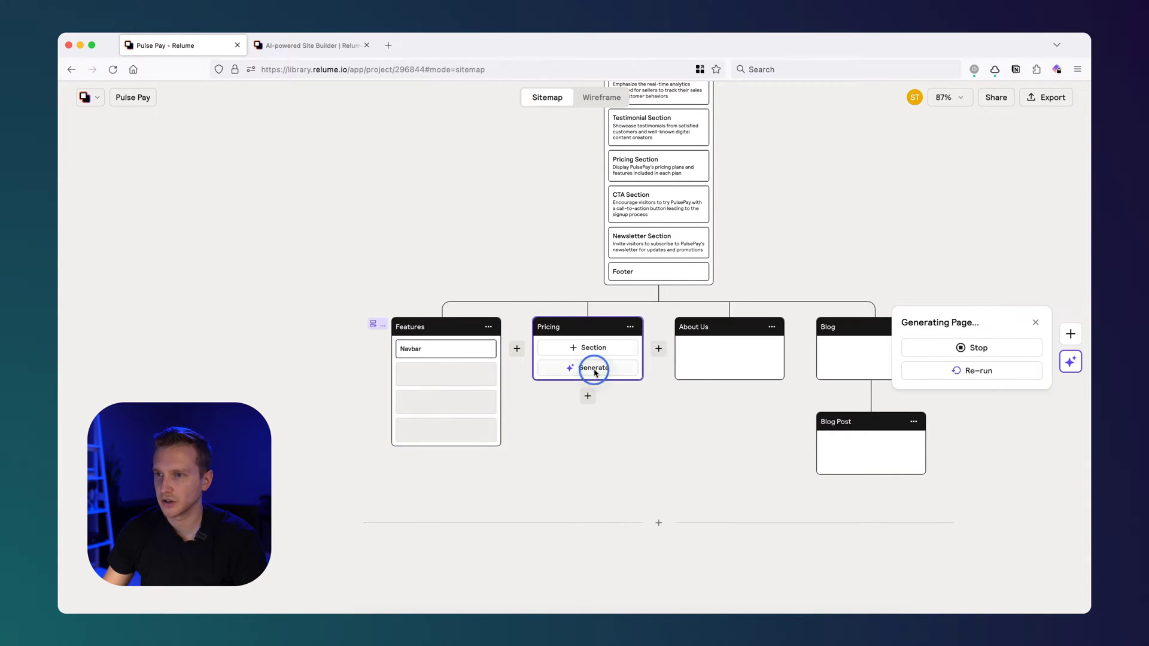
{"action": "left_click", "coordinate": [730, 328]}
{"action": "left_click", "coordinate": [730, 367]}
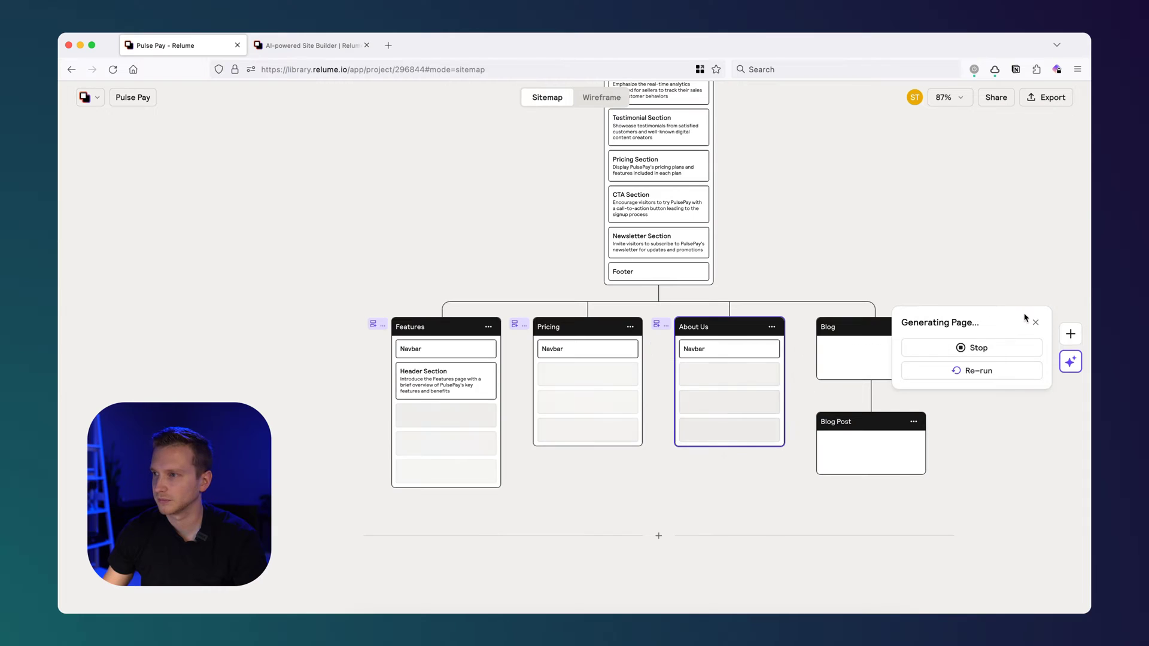
- Generate sections for the Blog and Blog Post pages as well
{"action": "scroll", "coordinate": [849, 257], "scroll_direction": "down", "scroll_amount": 3}
{"action": "scroll", "coordinate": [850, 257], "scroll_direction": "right", "scroll_amount": 3}
{"action": "left_click", "coordinate": [778, 266]}
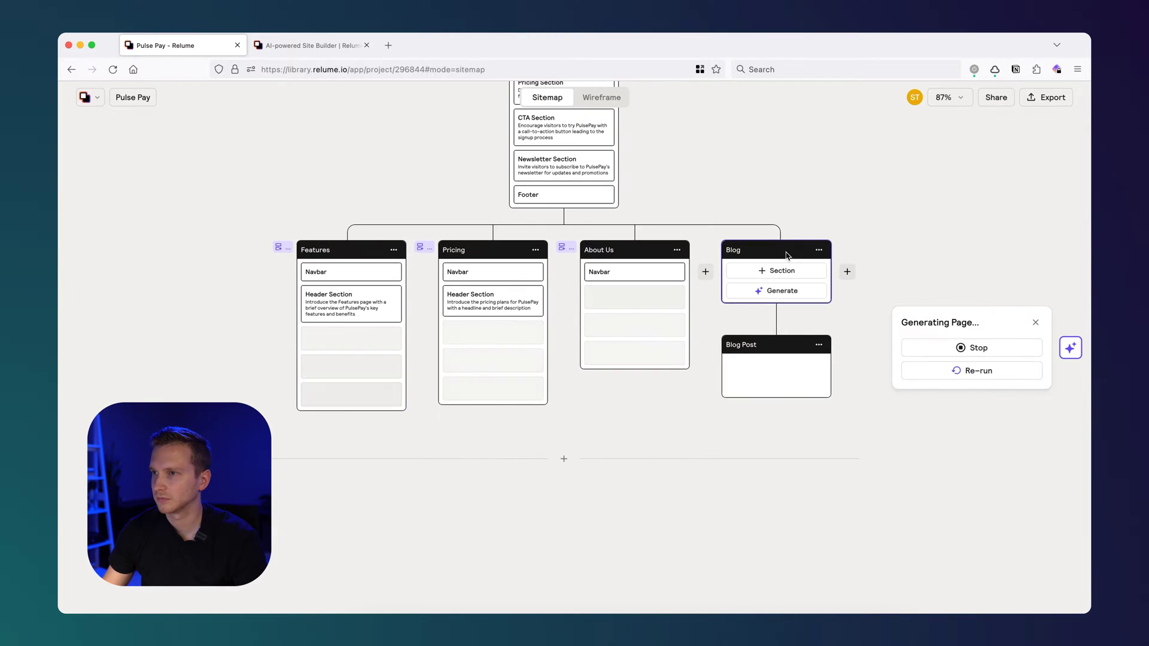
{"action": "left_click", "coordinate": [786, 292]}
{"action": "left_click", "coordinate": [771, 411]}
{"action": "left_click", "coordinate": [780, 451]}
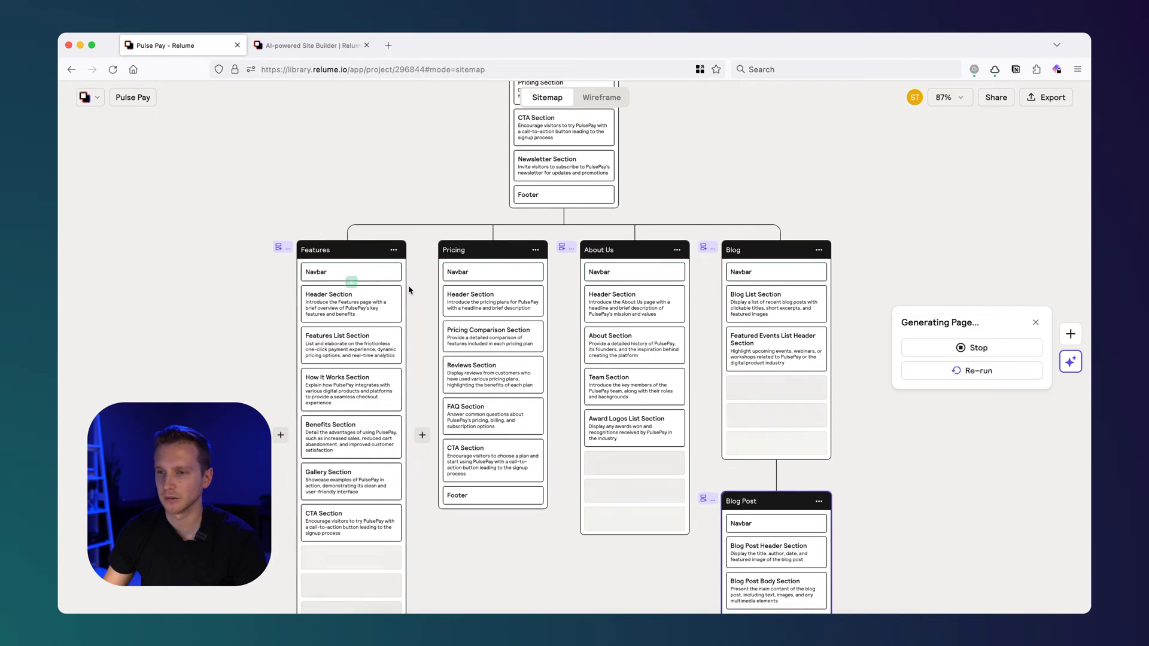
{"action": "scroll", "coordinate": [367, 334], "scroll_direction": "down", "scroll_amount": 3}
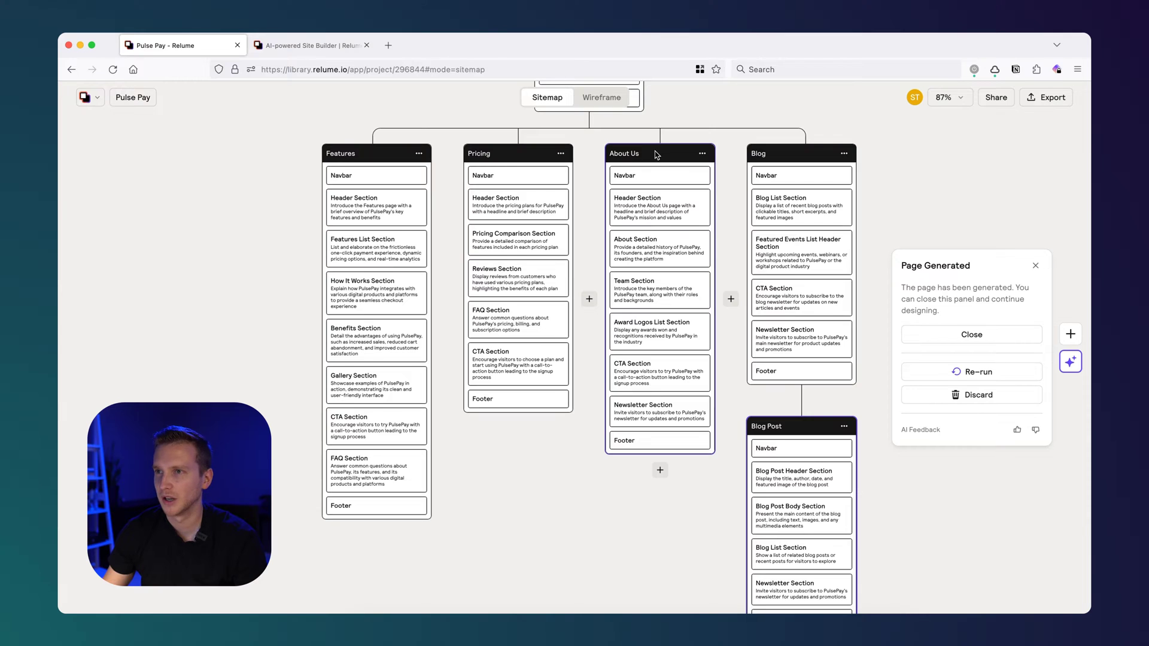
{"action": "scroll", "coordinate": [656, 149], "scroll_direction": "up", "scroll_amount": 10}
{"action": "scroll", "coordinate": [647, 305], "scroll_direction": "down", "scroll_amount": 8}
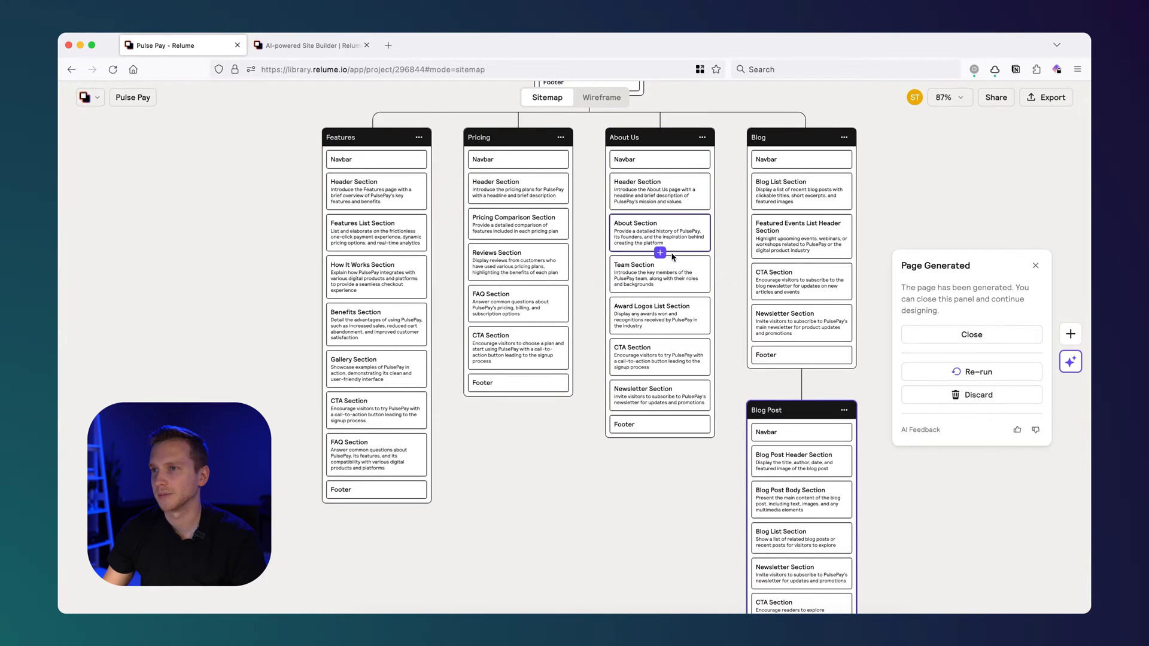
{"action": "scroll", "coordinate": [791, 301], "scroll_direction": "up", "scroll_amount": 2}
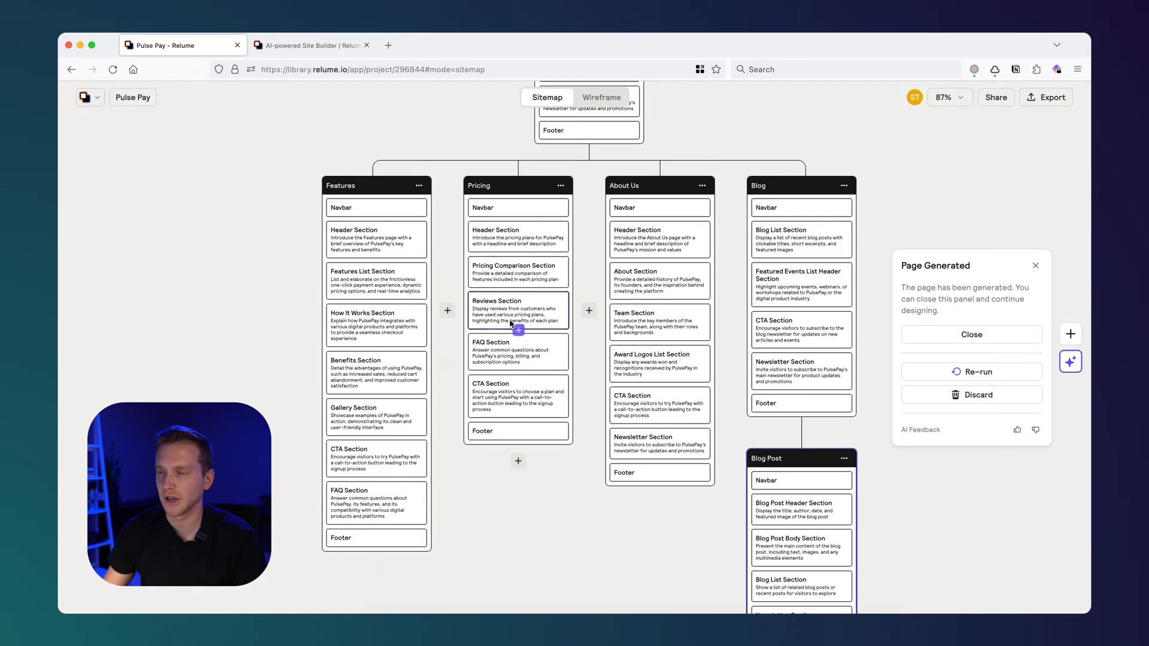
{"action": "scroll", "coordinate": [512, 323], "scroll_direction": "up", "scroll_amount": 4}
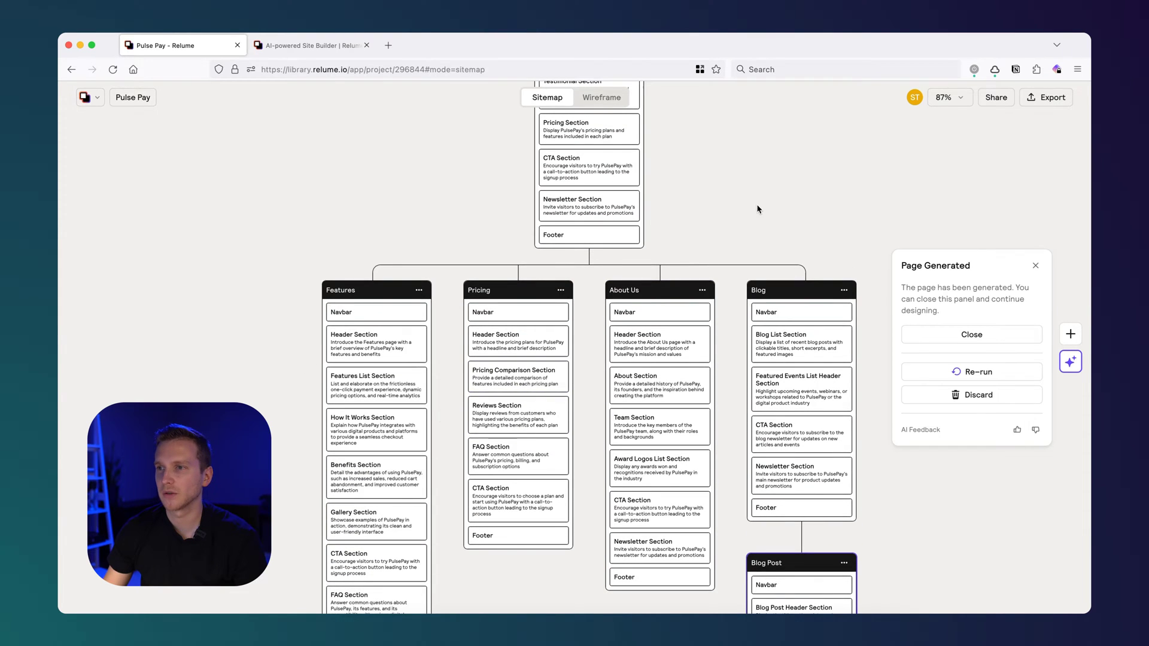
{"action": "scroll", "coordinate": [751, 228], "scroll_direction": "down", "scroll_amount": 10}
{"action": "scroll", "coordinate": [703, 380], "scroll_direction": "up", "scroll_amount": 6}
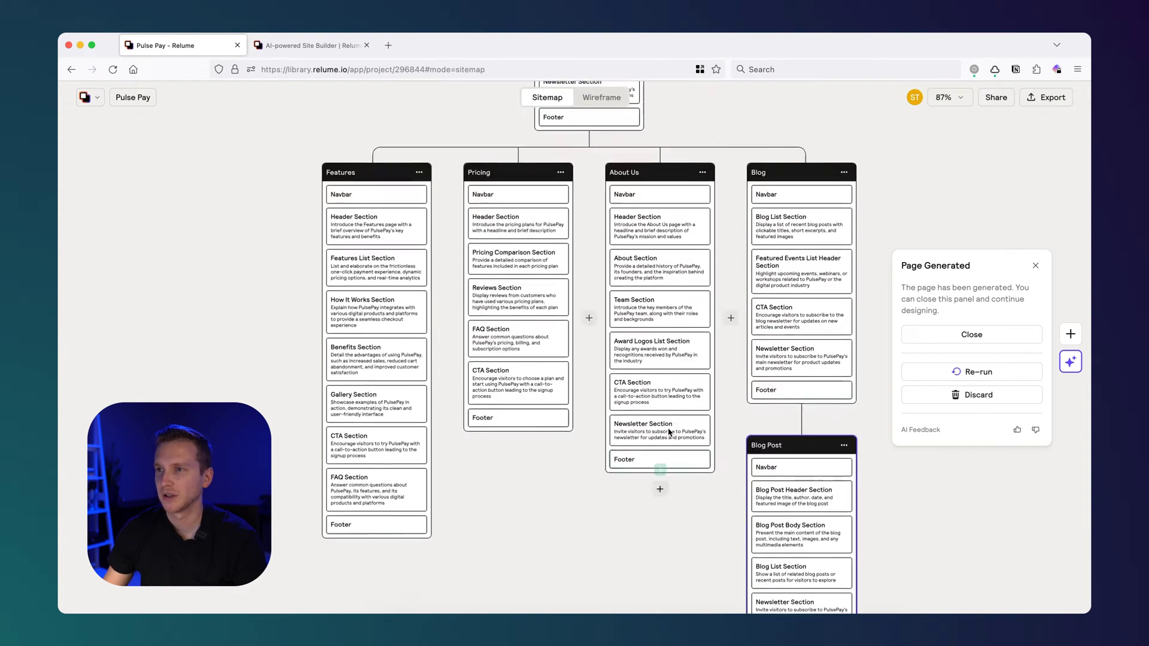
{"action": "scroll", "coordinate": [669, 432], "scroll_direction": "up", "scroll_amount": 2}
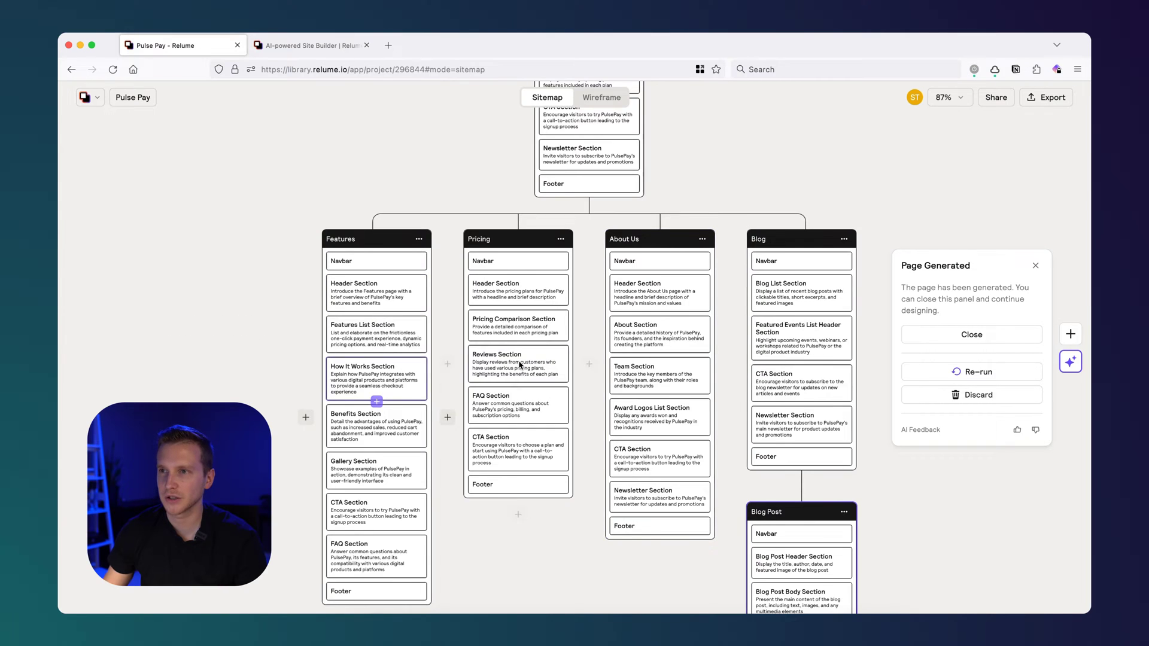
{"action": "scroll", "coordinate": [478, 376], "scroll_direction": "up", "scroll_amount": 10}
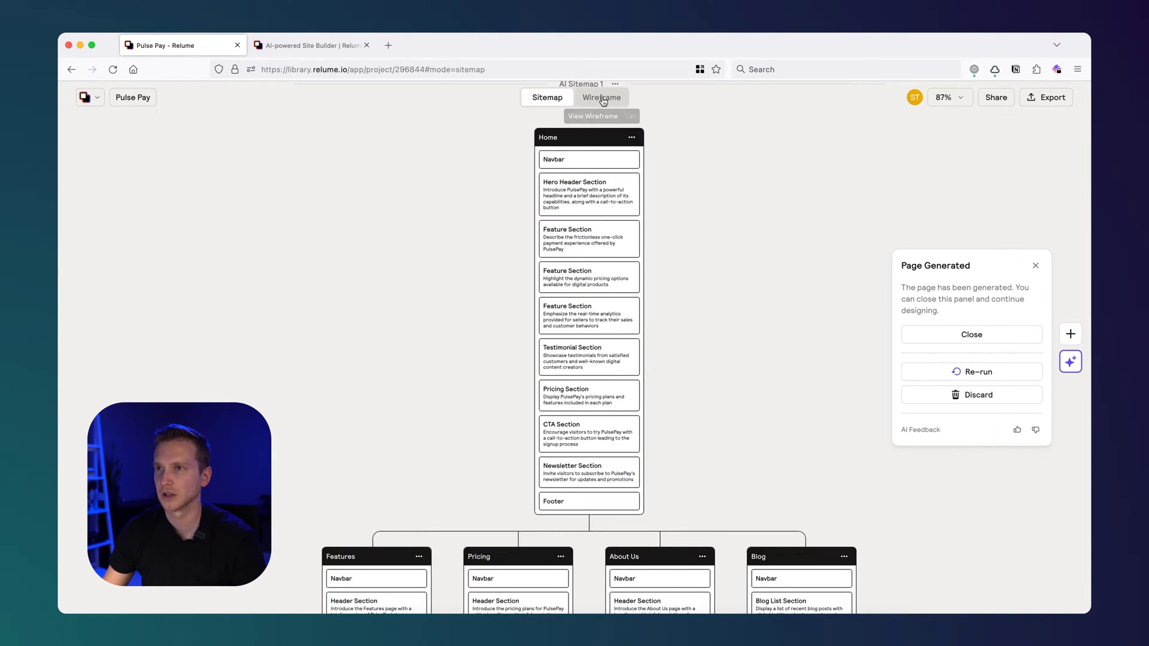
- Delete the duplicate AI Sitemap 1 and show the Wireframe layouts of all pages
{"action": "scroll", "coordinate": [705, 190], "scroll_direction": "up", "scroll_amount": 7}
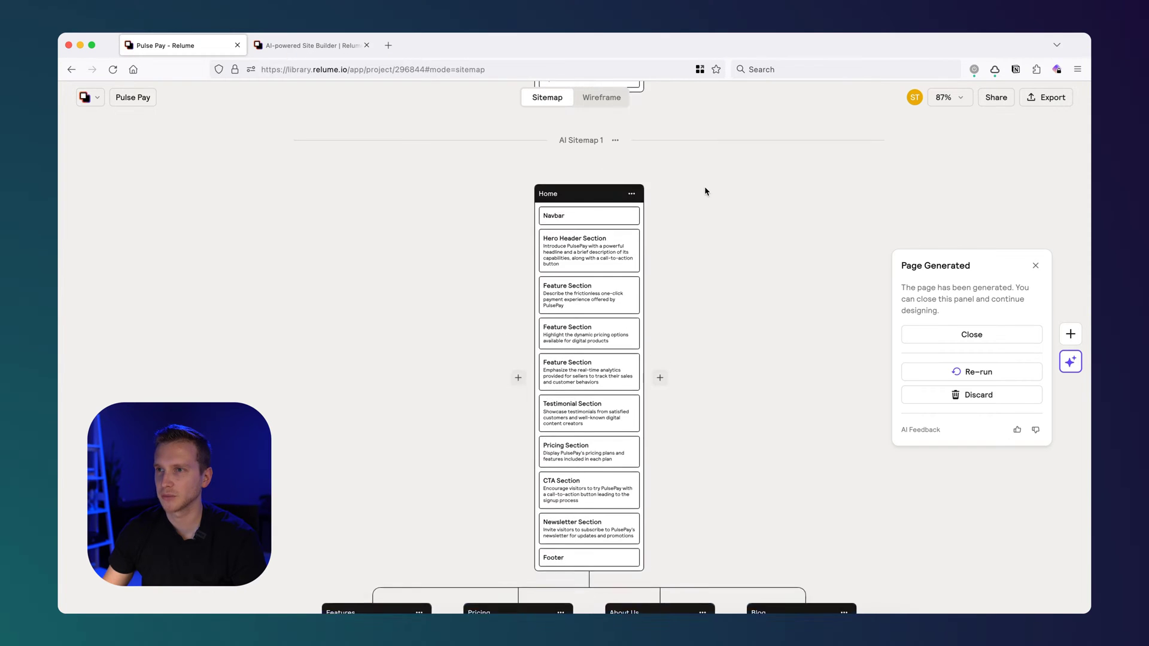
{"action": "left_click", "coordinate": [616, 277]}
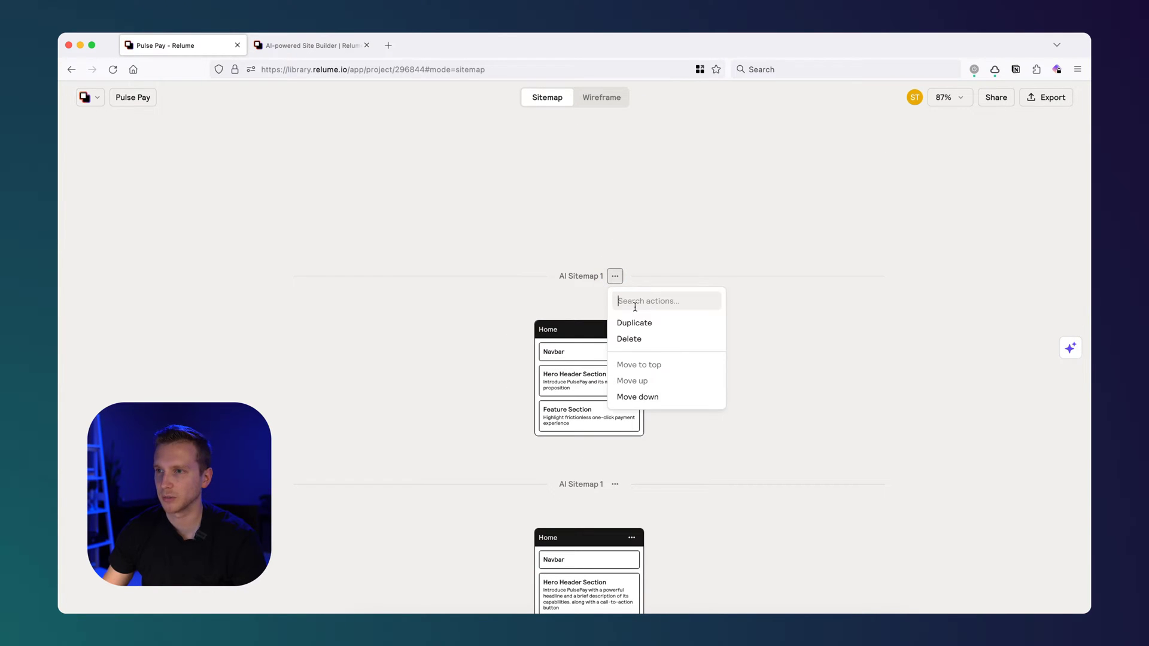
{"action": "left_click", "coordinate": [633, 339]}
{"action": "scroll", "coordinate": [656, 265], "scroll_direction": "down", "scroll_amount": 2}
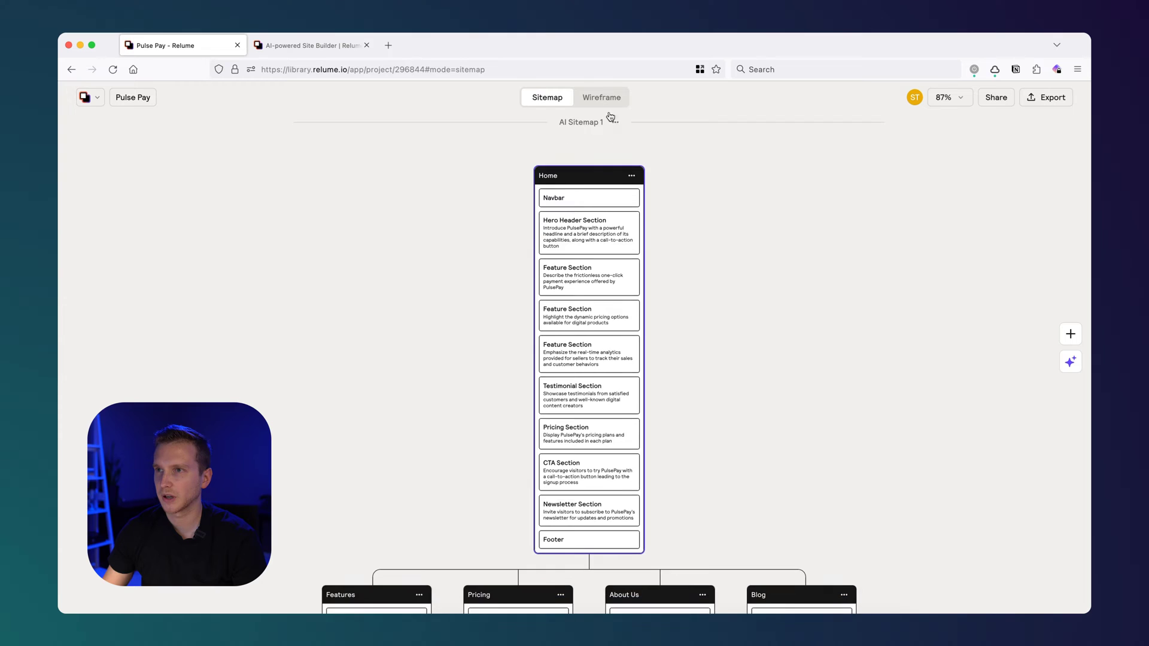
{"action": "left_click", "coordinate": [603, 100]}
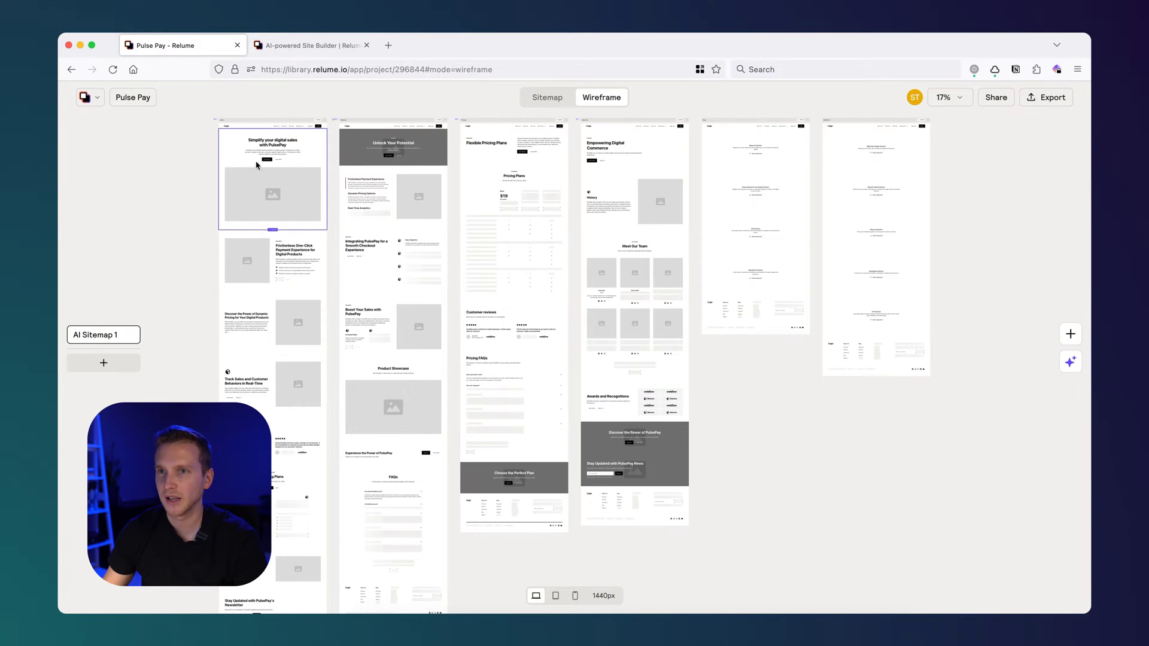
- Shuffle the Blog's Discover the Latest Trends section to a different layout
{"action": "scroll", "coordinate": [226, 156], "scroll_direction": "up", "scroll_amount": 5}
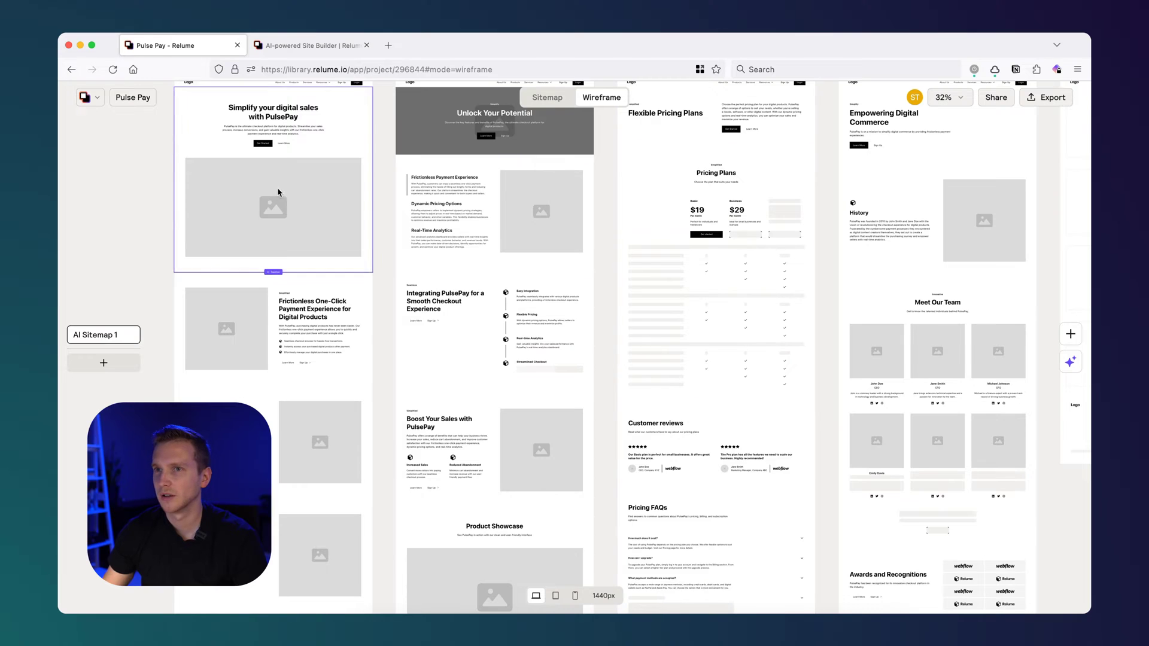
{"action": "scroll", "coordinate": [166, 245], "scroll_direction": "up", "scroll_amount": 2}
{"action": "scroll", "coordinate": [167, 246], "scroll_direction": "up", "scroll_amount": 2}
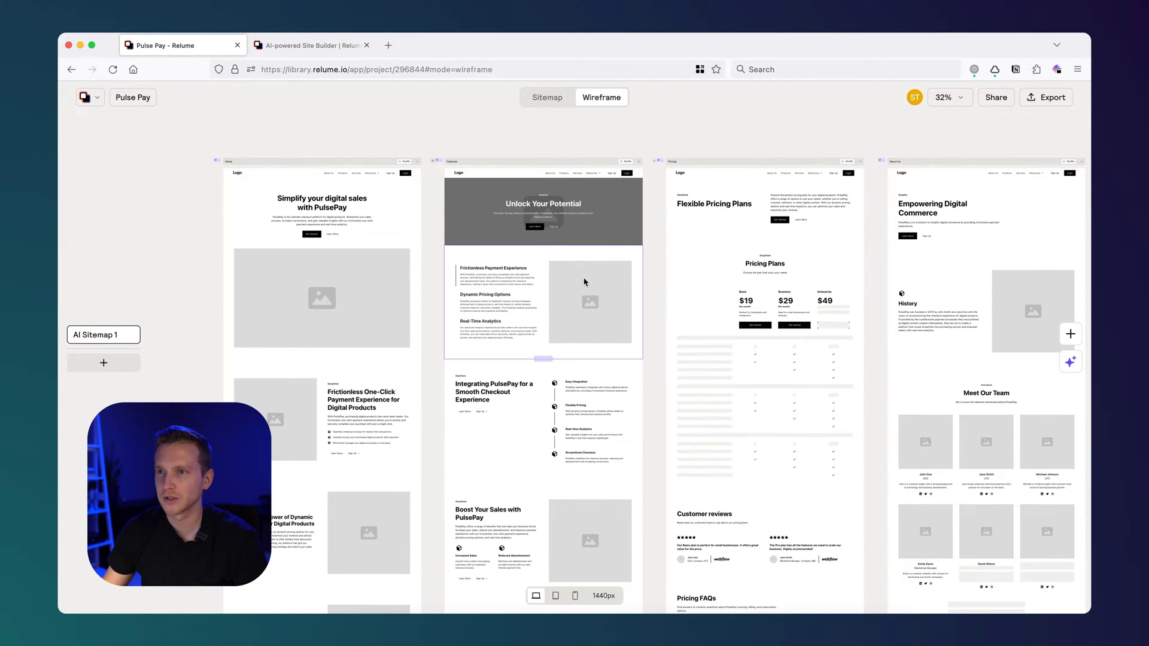
{"action": "scroll", "coordinate": [958, 287], "scroll_direction": "right", "scroll_amount": 10}
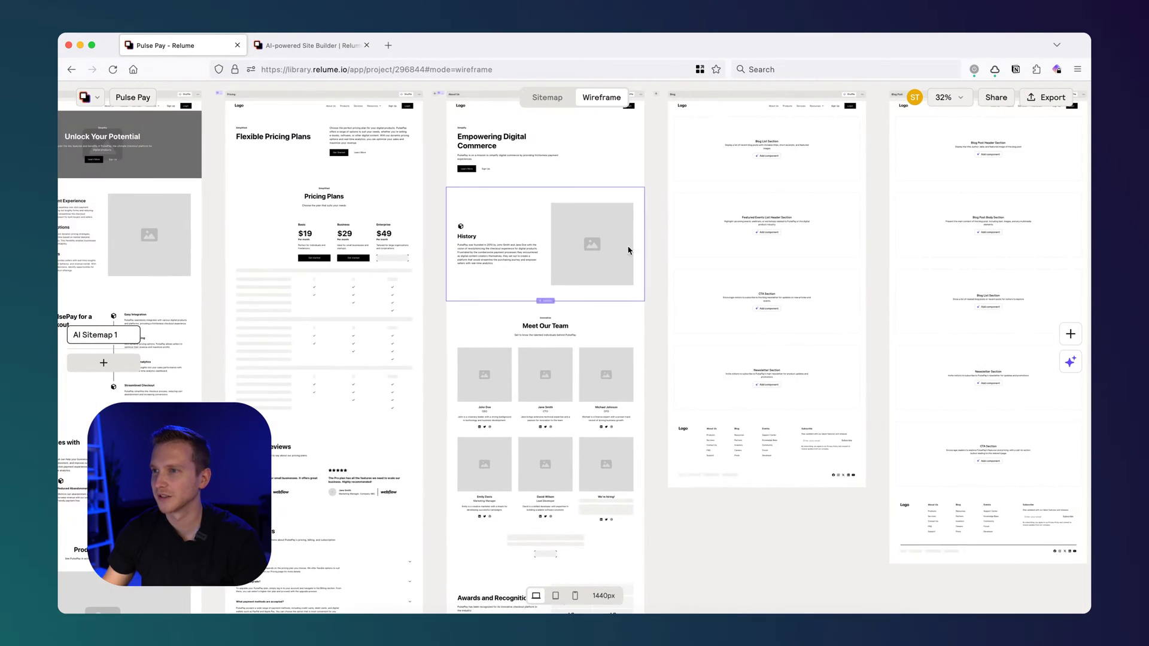
{"action": "scroll", "coordinate": [944, 192], "scroll_direction": "up", "scroll_amount": 2}
{"action": "scroll", "coordinate": [944, 192], "scroll_direction": "right", "scroll_amount": 2}
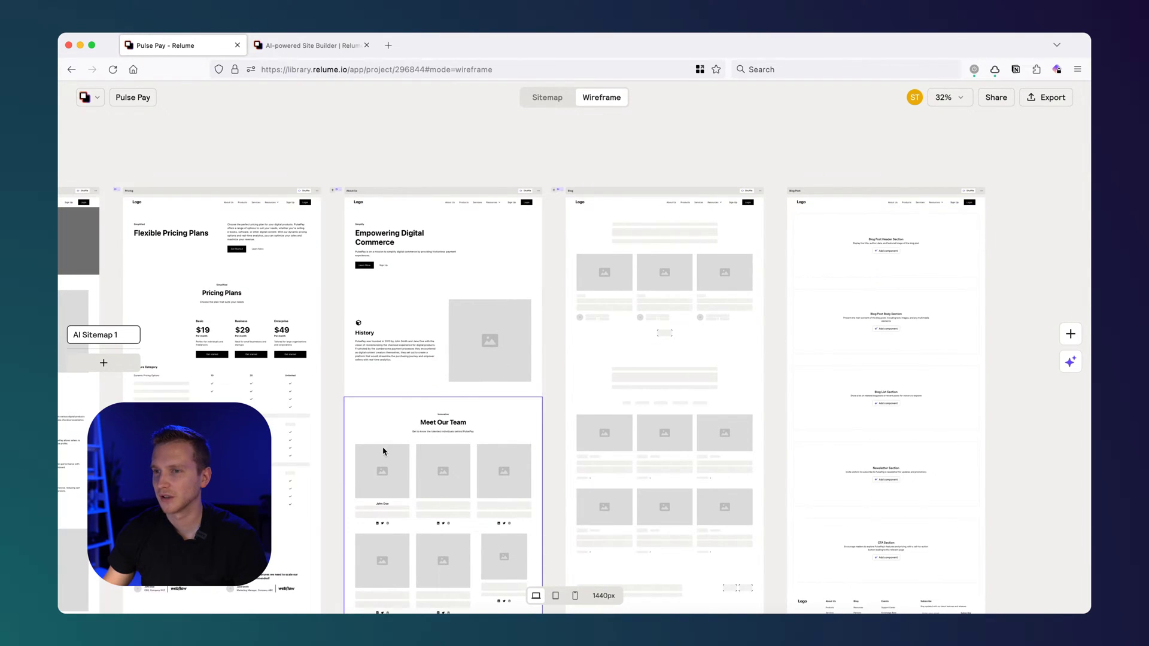
{"action": "scroll", "coordinate": [383, 452], "scroll_direction": "down", "scroll_amount": 5}
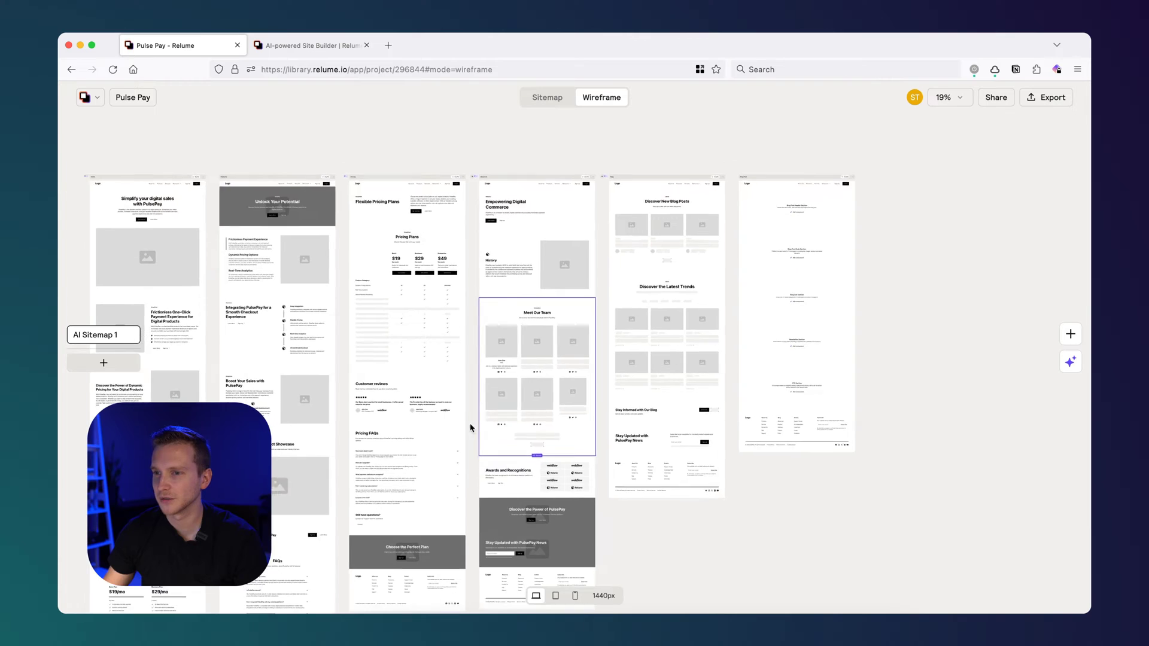
{"action": "scroll", "coordinate": [470, 428], "scroll_direction": "down", "scroll_amount": 3}
{"action": "left_click_drag", "start_coordinate": [610, 541], "coordinate": [731, 413]}
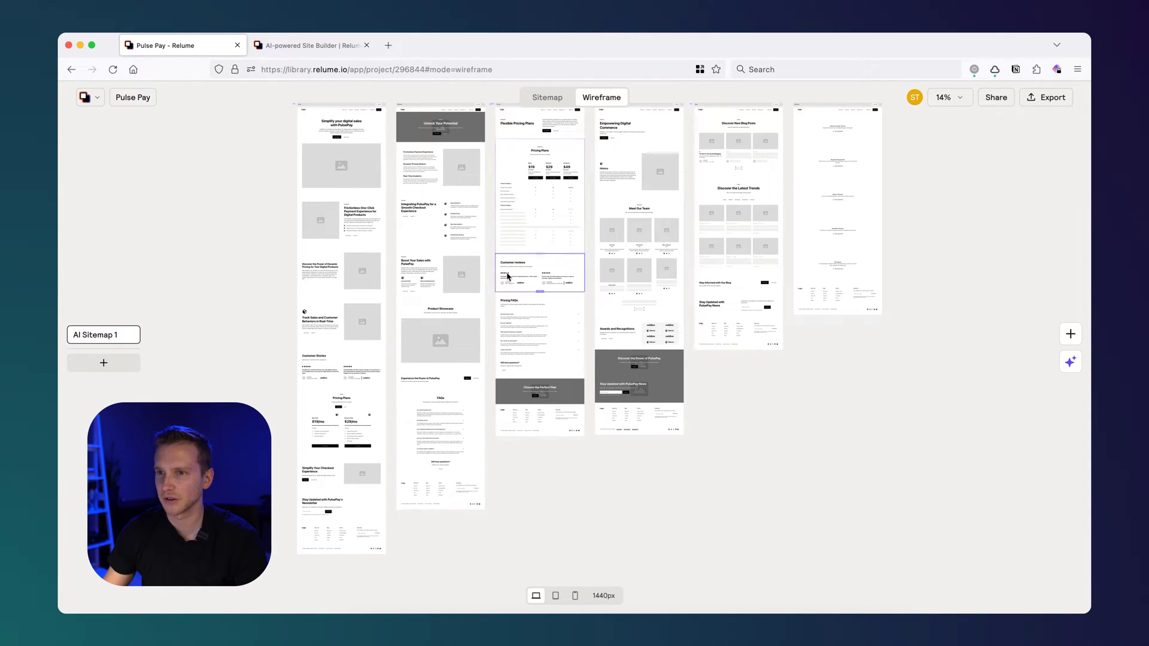
{"action": "left_click", "coordinate": [778, 200]}
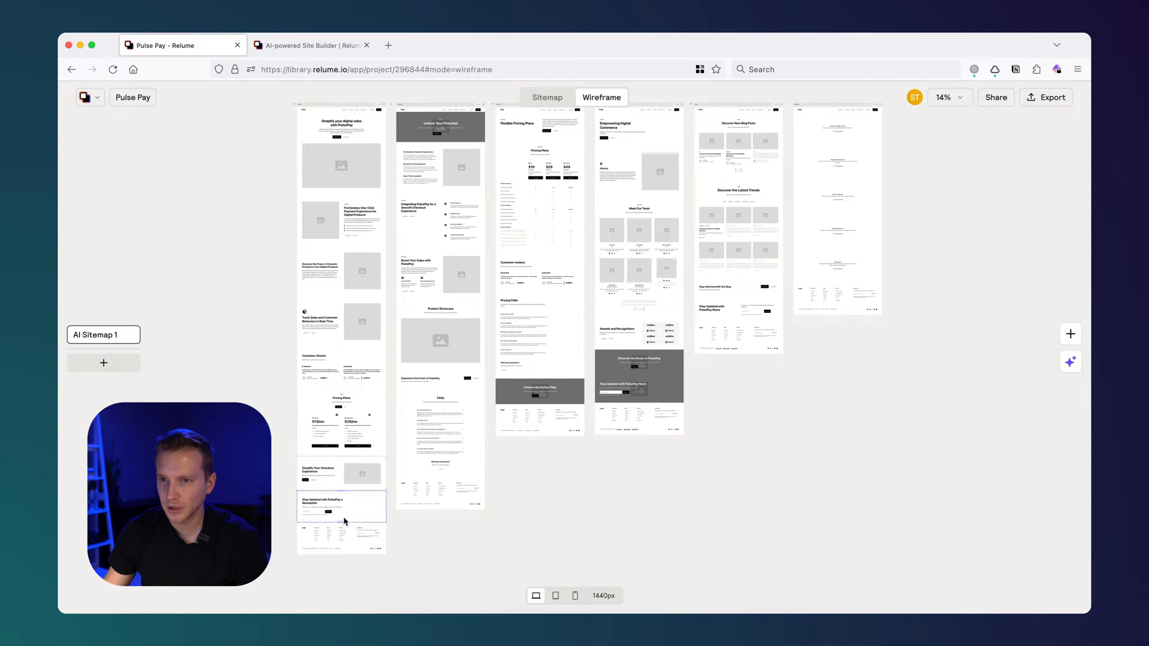
{"action": "scroll", "coordinate": [276, 130], "scroll_direction": "up", "scroll_amount": 1}
{"action": "scroll", "coordinate": [277, 130], "scroll_direction": "up", "scroll_amount": 5}
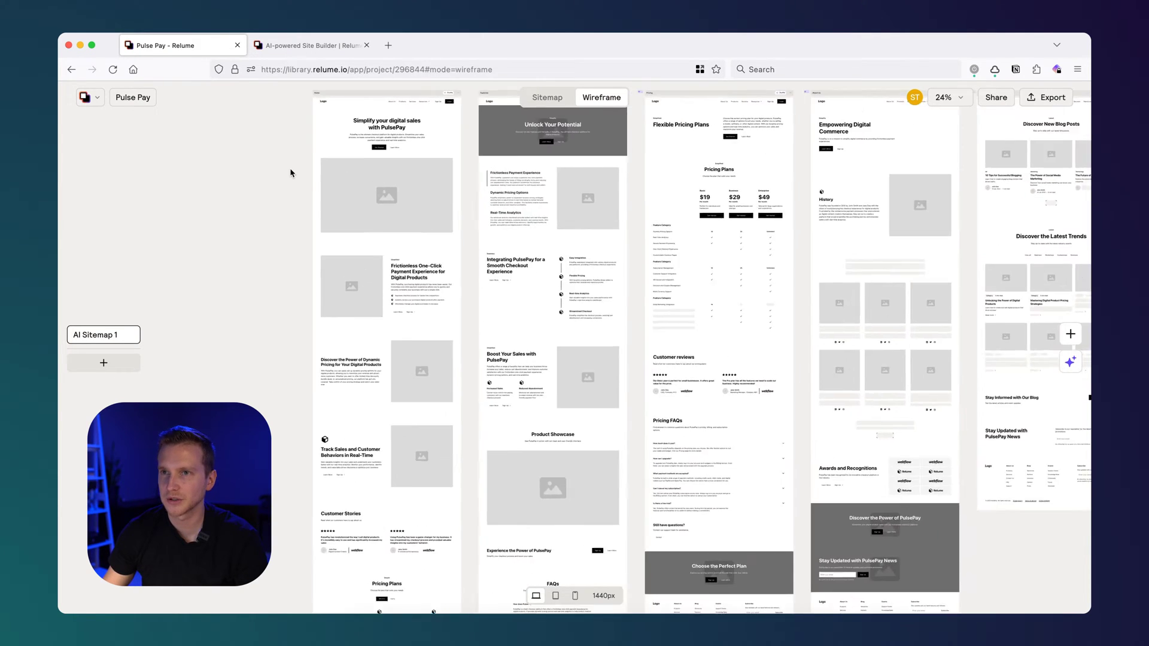
{"action": "left_click_drag", "start_coordinate": [290, 172], "coordinate": [318, 262]}
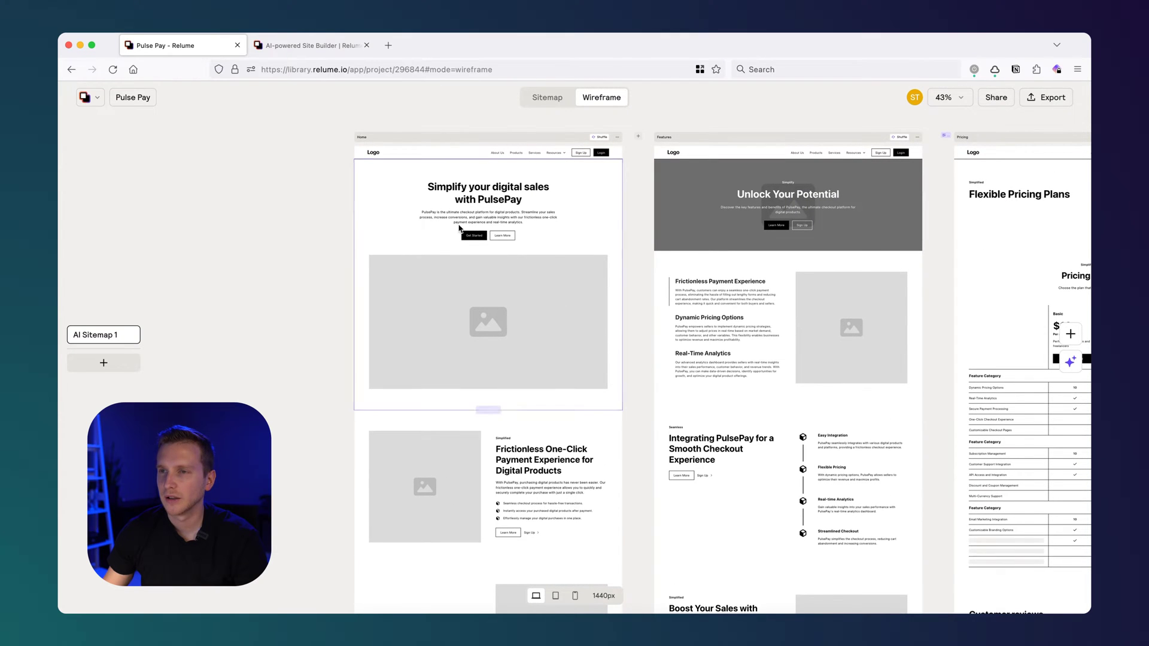
{"action": "scroll", "coordinate": [387, 196], "scroll_direction": "down", "scroll_amount": 5}
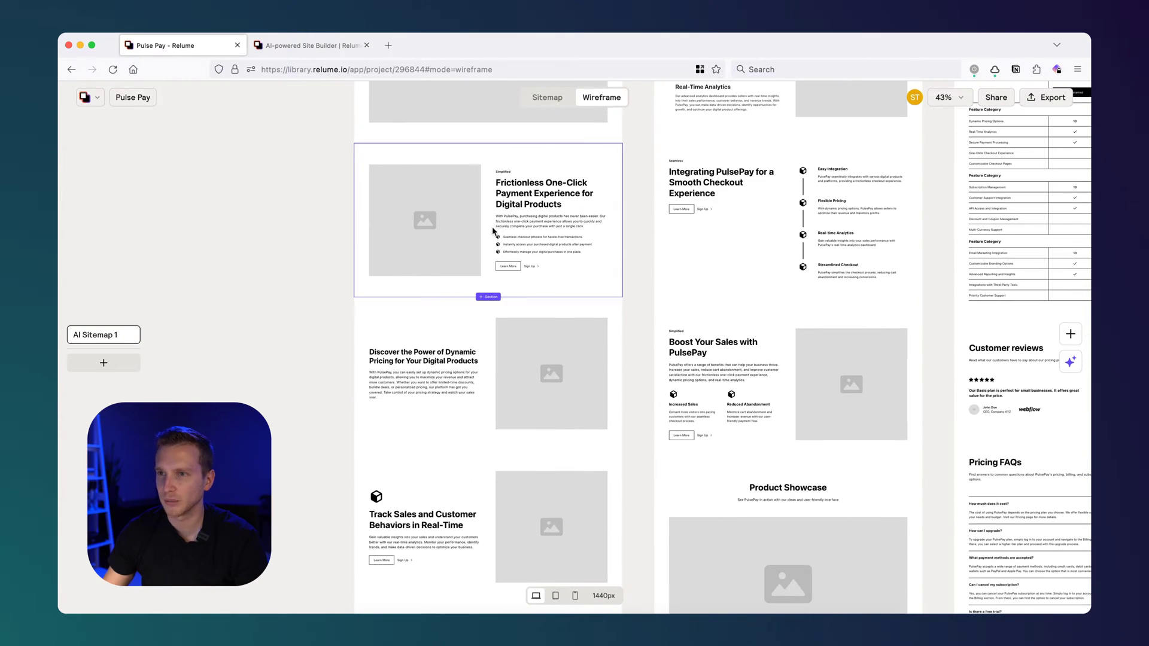
{"action": "scroll", "coordinate": [475, 256], "scroll_direction": "down", "scroll_amount": 2}
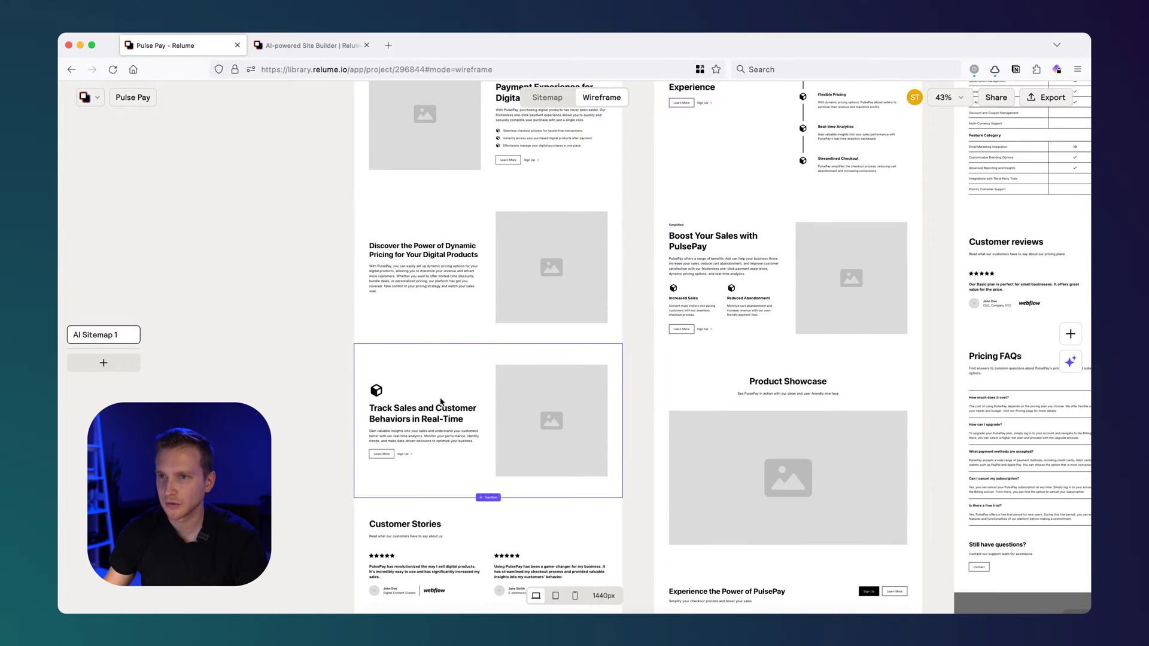
{"action": "scroll", "coordinate": [454, 249], "scroll_direction": "down", "scroll_amount": 4}
{"action": "scroll", "coordinate": [454, 249], "scroll_direction": "up", "scroll_amount": 2}
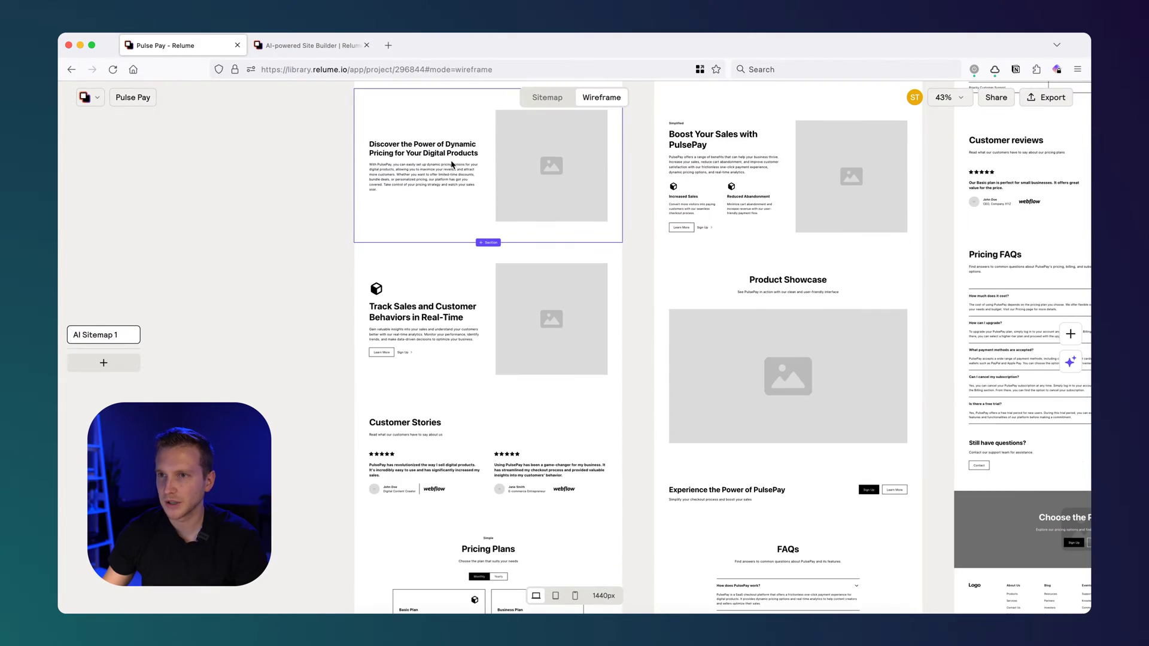
{"action": "scroll", "coordinate": [443, 222], "scroll_direction": "down", "scroll_amount": 2}
{"action": "scroll", "coordinate": [435, 197], "scroll_direction": "down", "scroll_amount": 2}
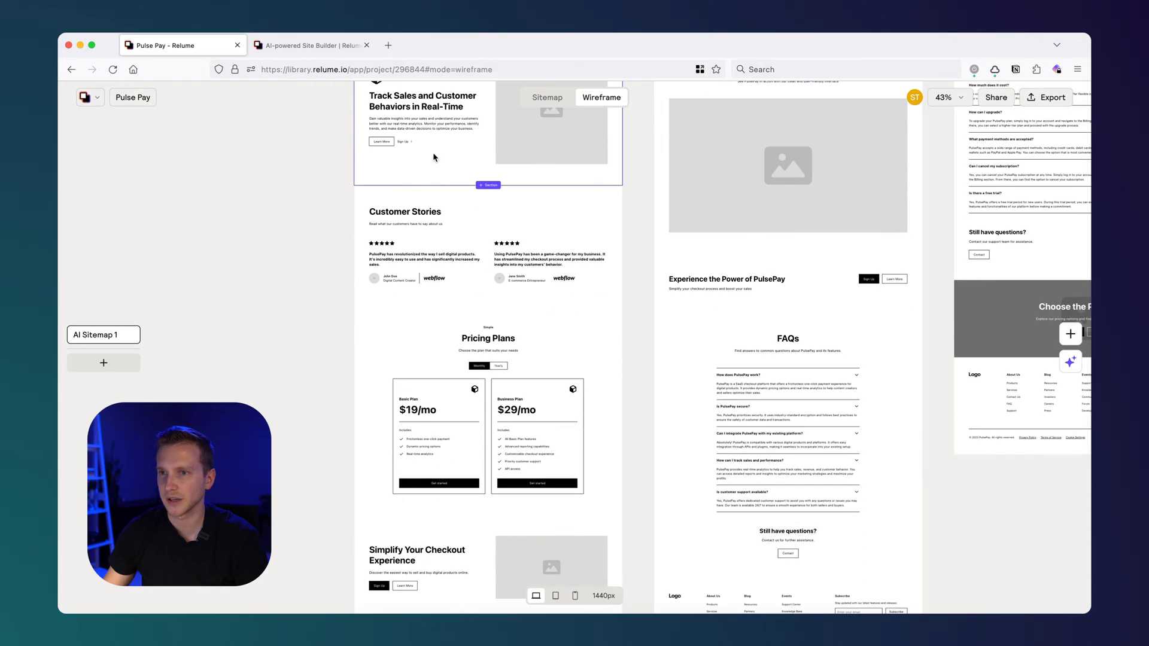
{"action": "scroll", "coordinate": [478, 251], "scroll_direction": "down", "scroll_amount": 6}
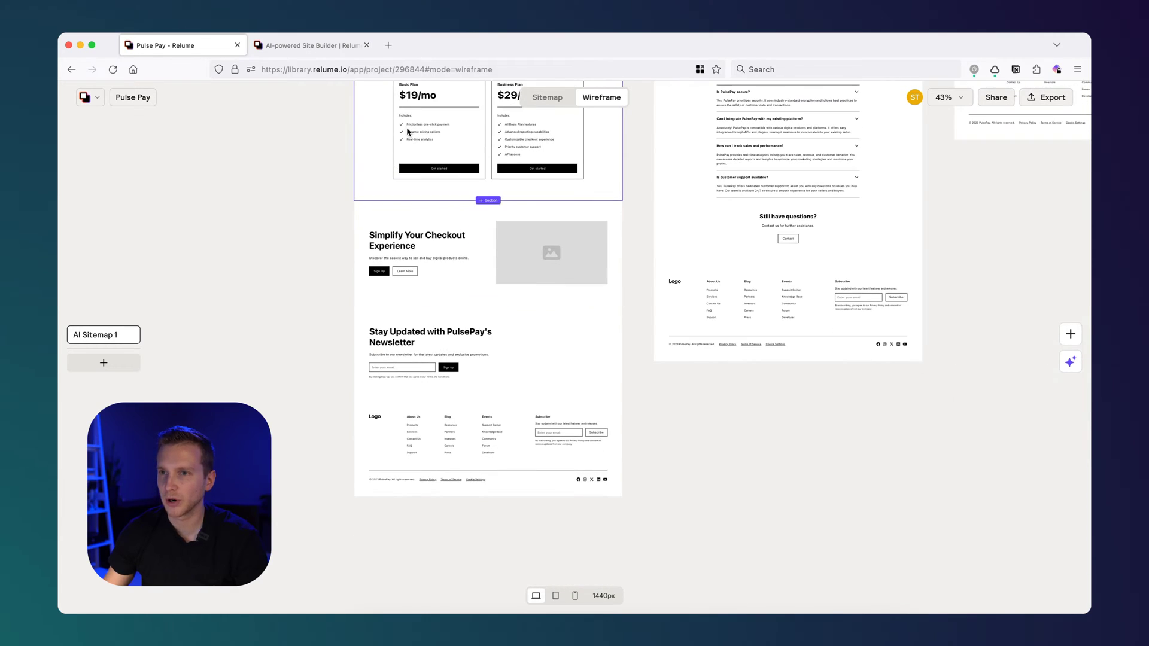
{"action": "scroll", "coordinate": [437, 300], "scroll_direction": "up", "scroll_amount": 1}
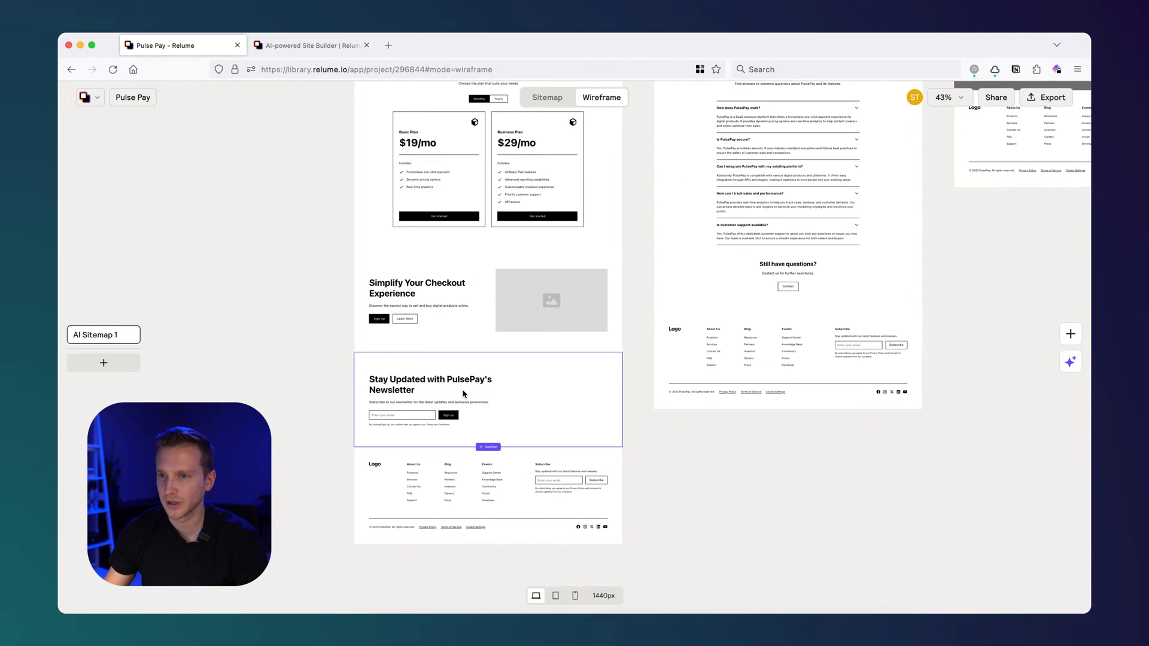
{"action": "scroll", "coordinate": [524, 391], "scroll_direction": "up", "scroll_amount": 15}
{"action": "scroll", "coordinate": [523, 377], "scroll_direction": "down", "scroll_amount": 10}
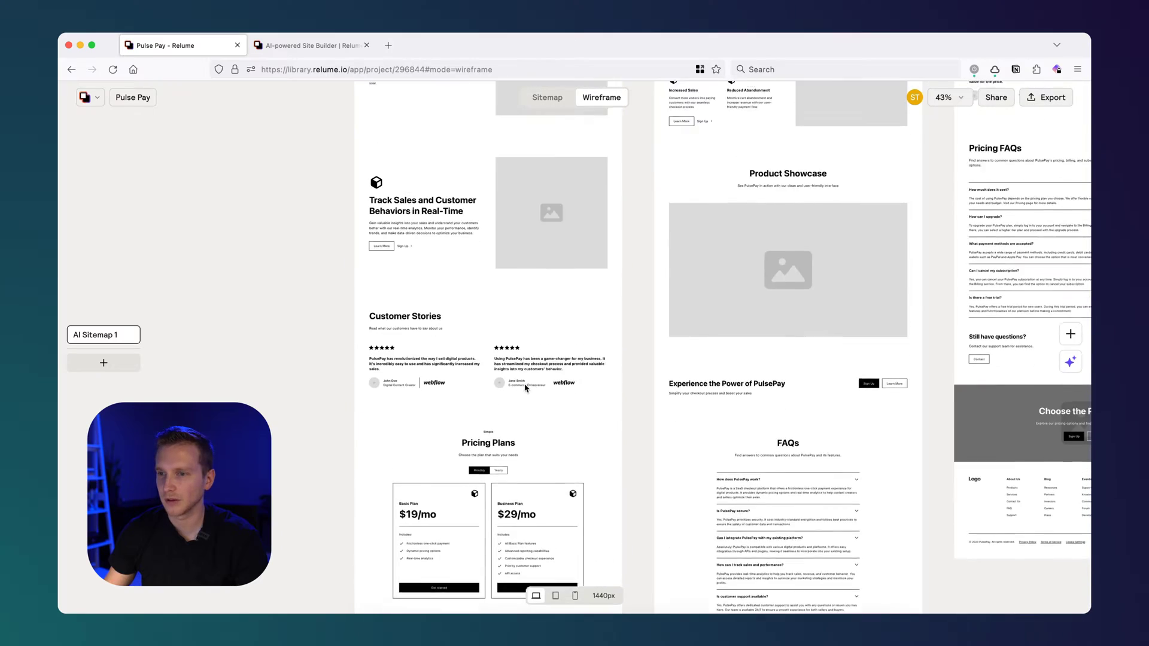
{"action": "scroll", "coordinate": [523, 341], "scroll_direction": "up", "scroll_amount": 8}
{"action": "scroll", "coordinate": [515, 311], "scroll_direction": "down", "scroll_amount": 15}
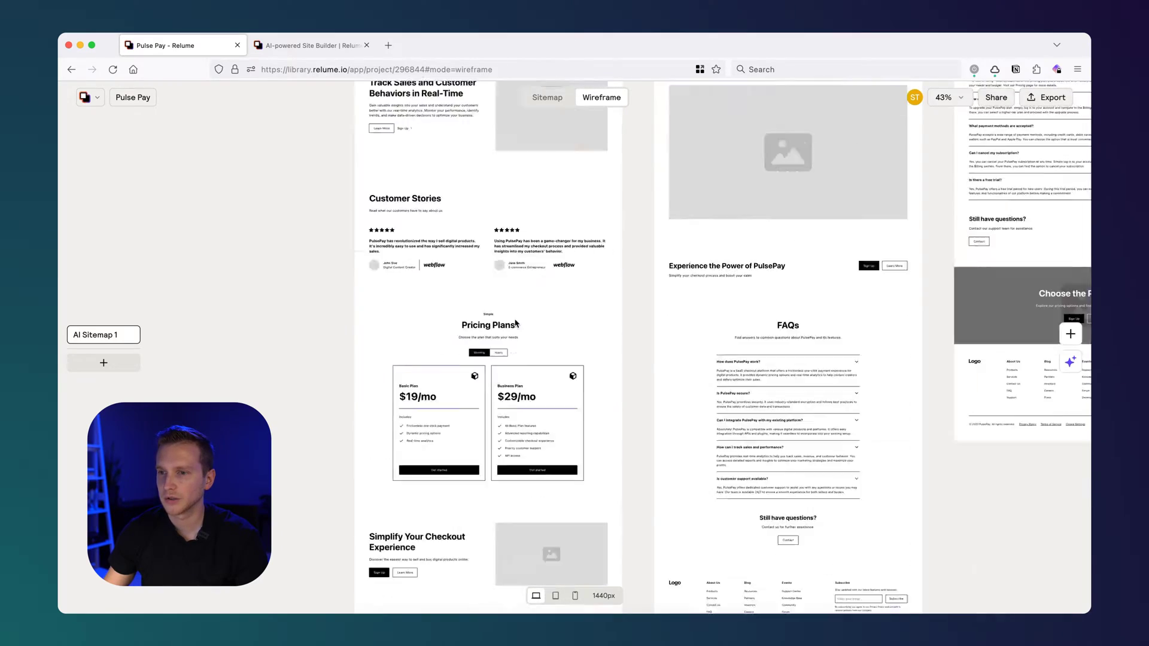
{"action": "scroll", "coordinate": [520, 290], "scroll_direction": "up", "scroll_amount": 2}
{"action": "left_click", "coordinate": [547, 290]}
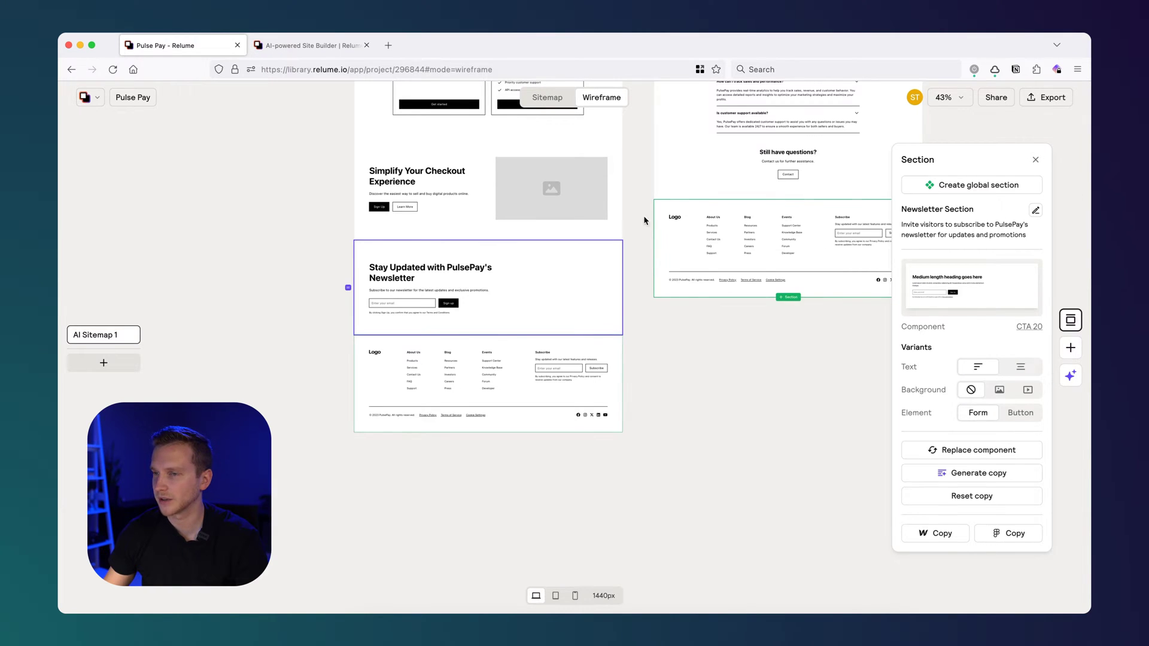
- Delete the Newsletter Section from the Home page in Sitemap view, then return to Wireframe
{"action": "scroll", "coordinate": [545, 306], "scroll_direction": "up", "scroll_amount": 2}
{"action": "scroll", "coordinate": [544, 305], "scroll_direction": "up", "scroll_amount": 2}
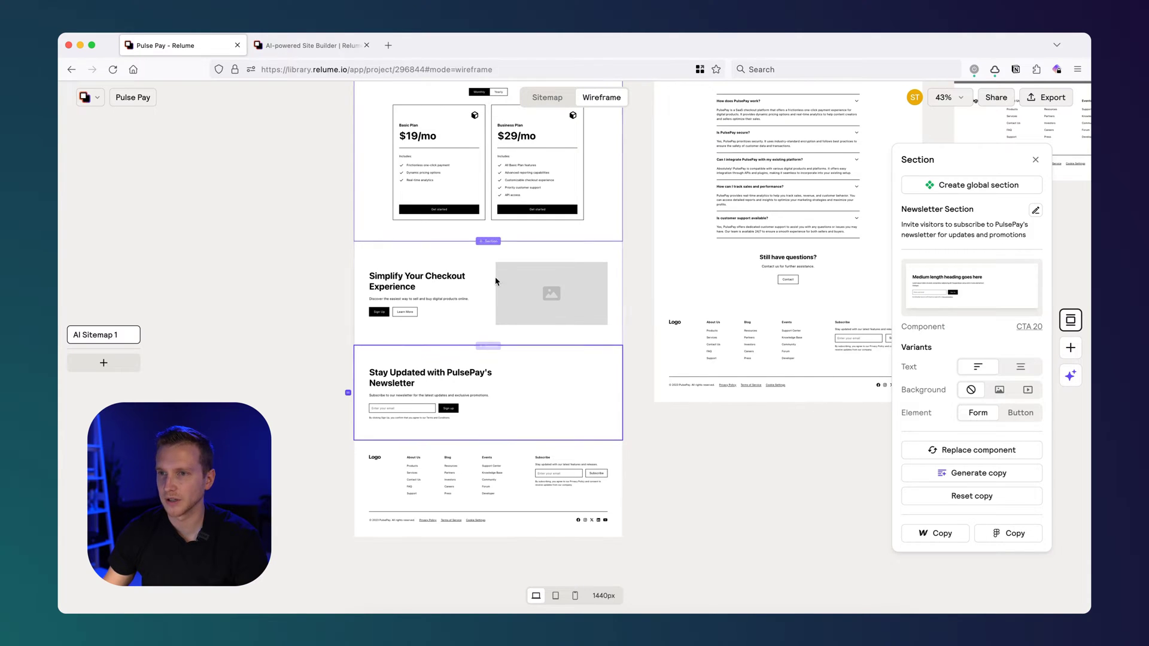
{"action": "left_click", "coordinate": [539, 99]}
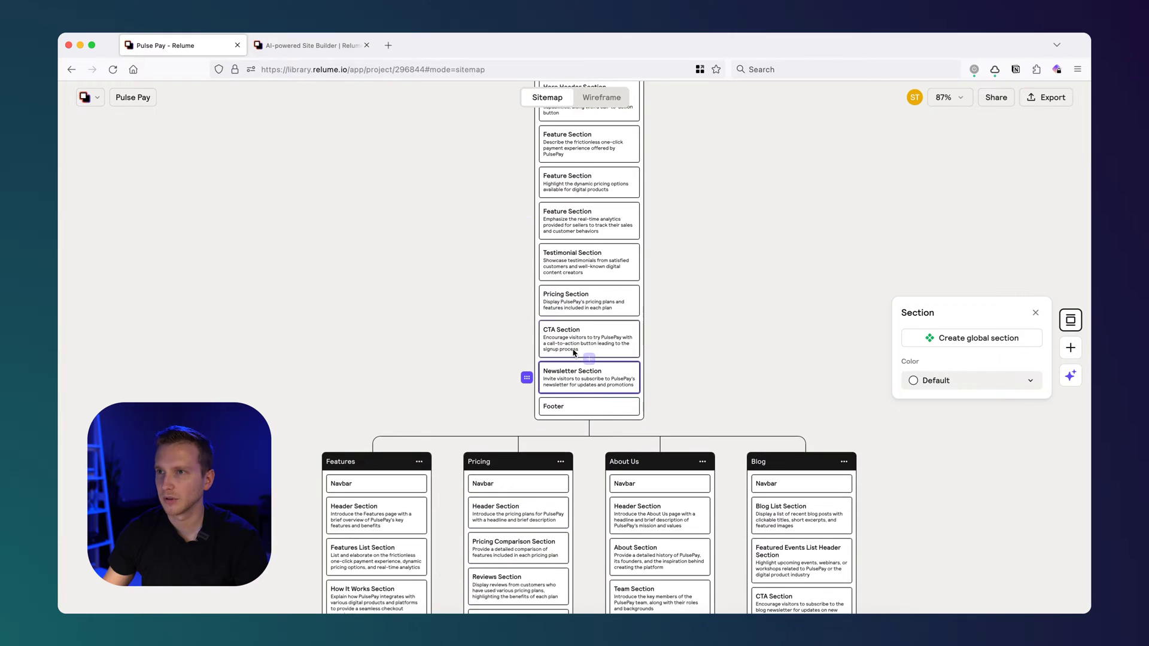
{"action": "scroll", "coordinate": [578, 371], "scroll_direction": "up", "scroll_amount": 2}
{"action": "left_click", "coordinate": [530, 426]}
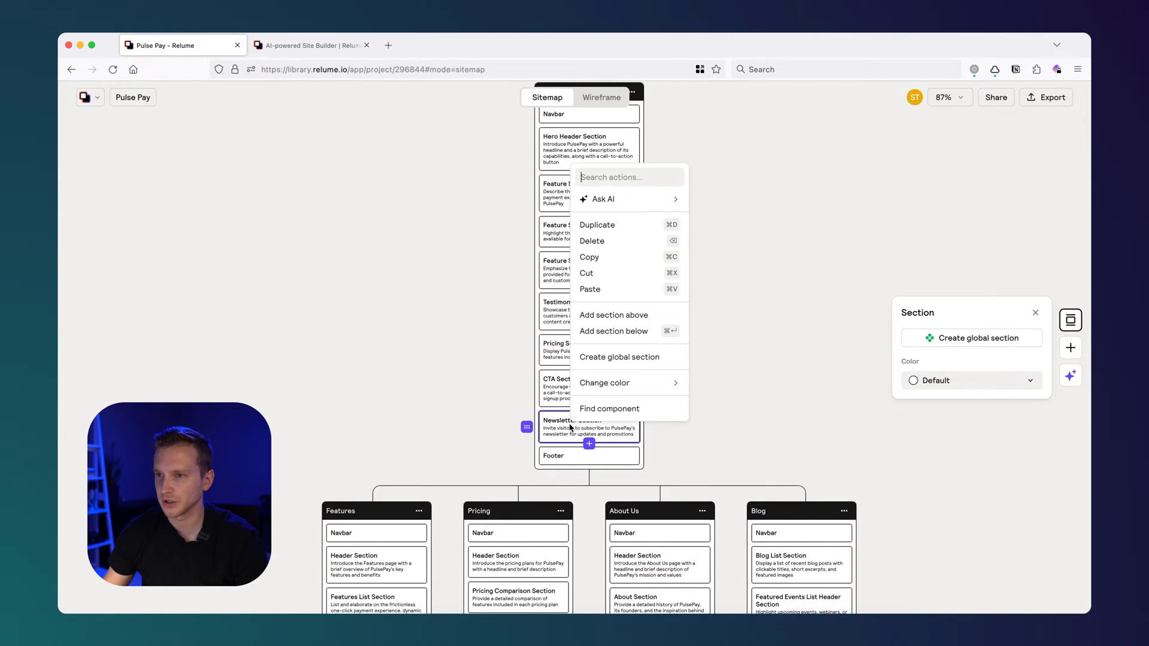
{"action": "left_click", "coordinate": [592, 241]}
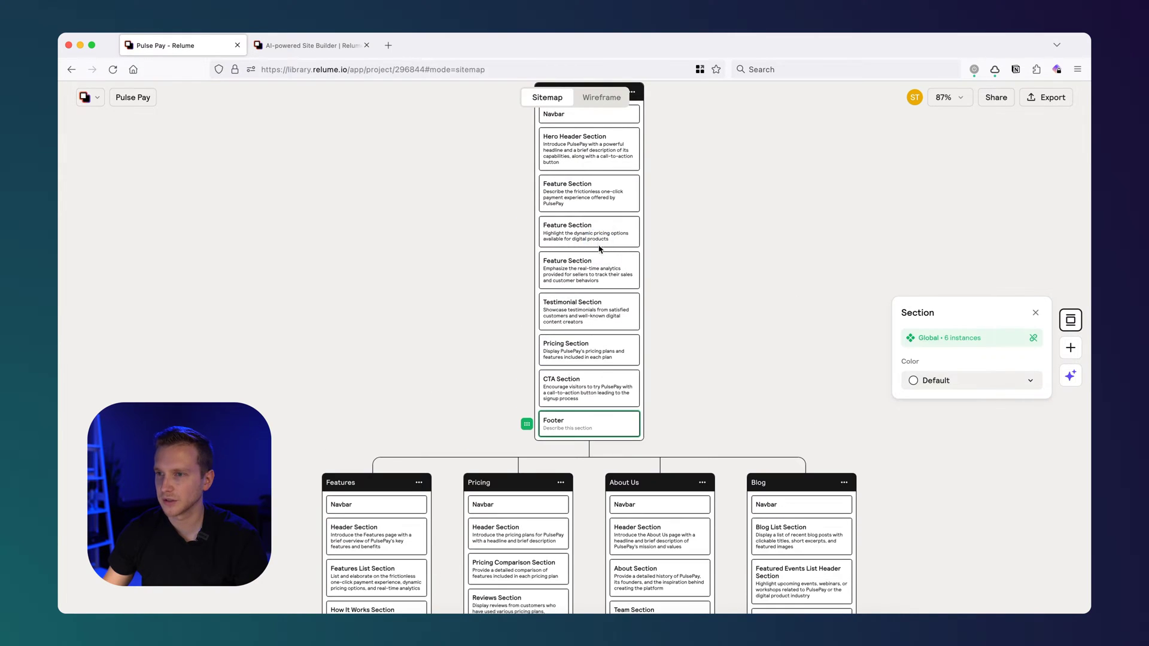
{"action": "left_click", "coordinate": [602, 97]}
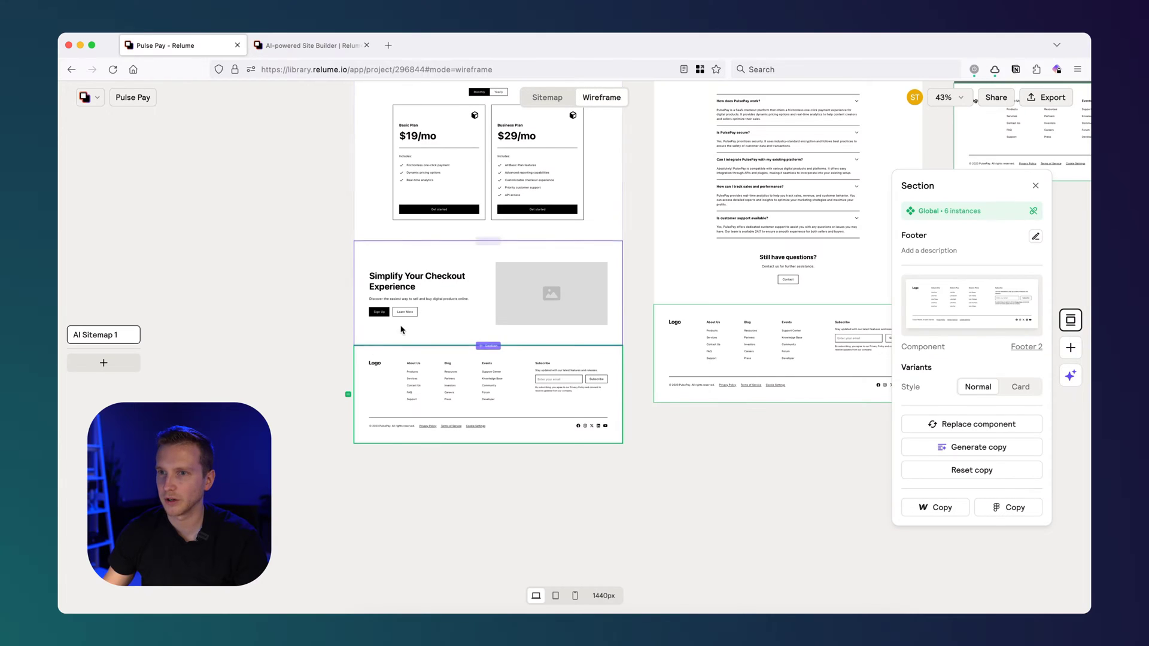
- Scroll the wireframe canvas up to the Home page hero at the top
{"action": "scroll", "coordinate": [357, 324], "scroll_direction": "up", "scroll_amount": 15}
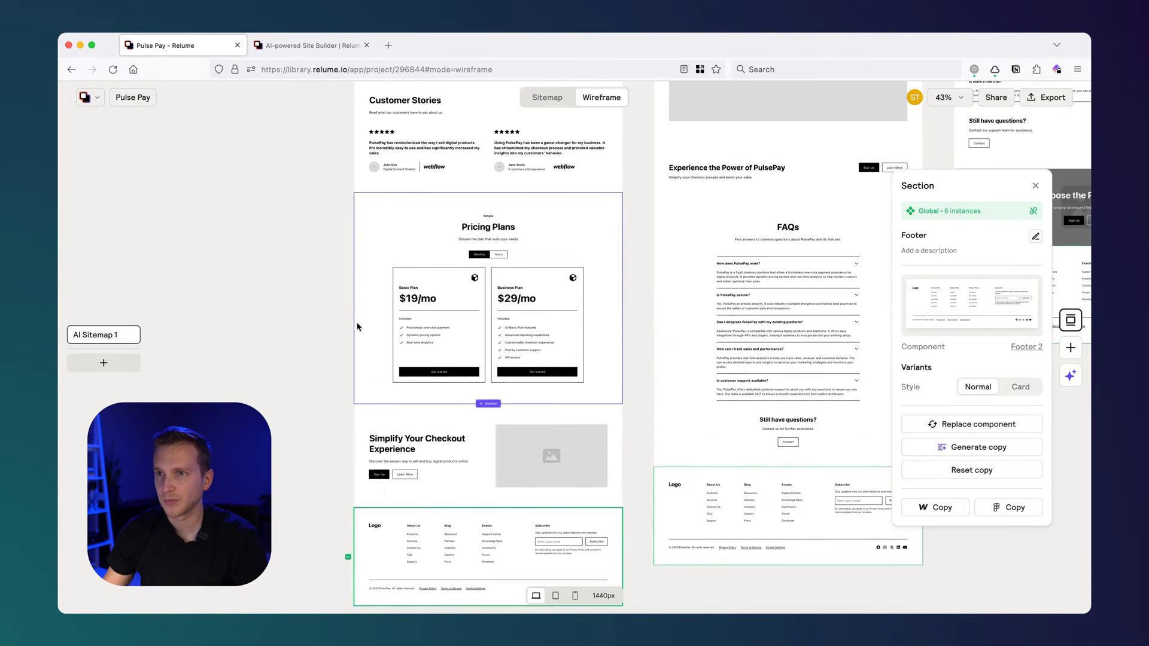
{"action": "scroll", "coordinate": [383, 274], "scroll_direction": "up", "scroll_amount": 5}
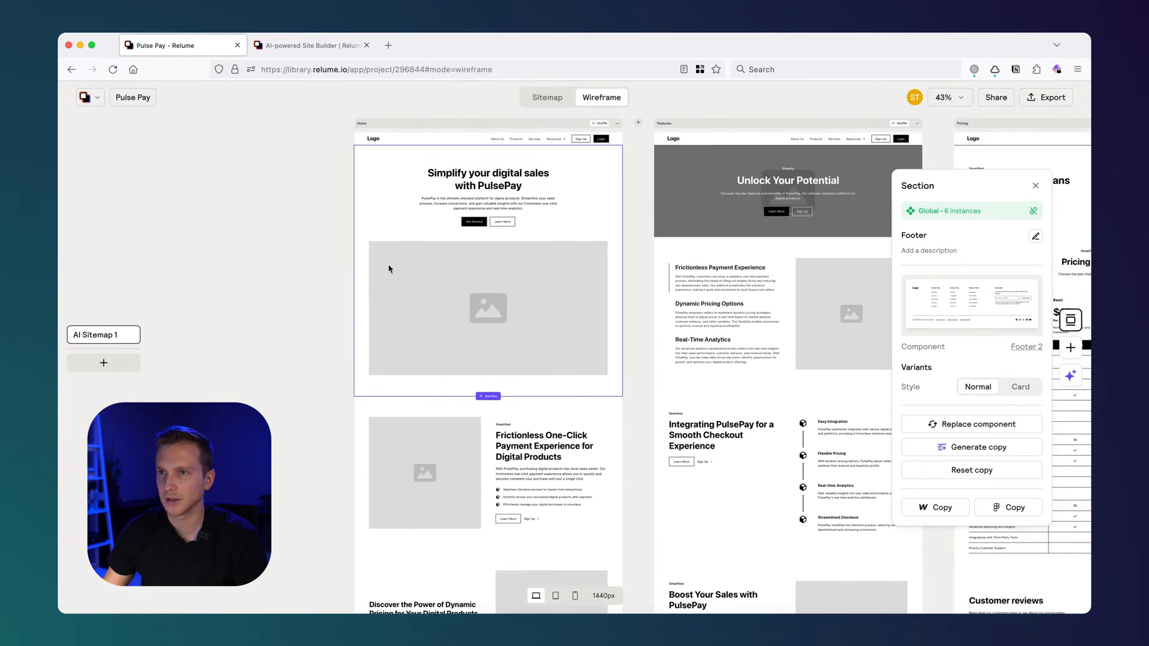
{"action": "scroll", "coordinate": [488, 175], "scroll_direction": "up", "scroll_amount": 5}
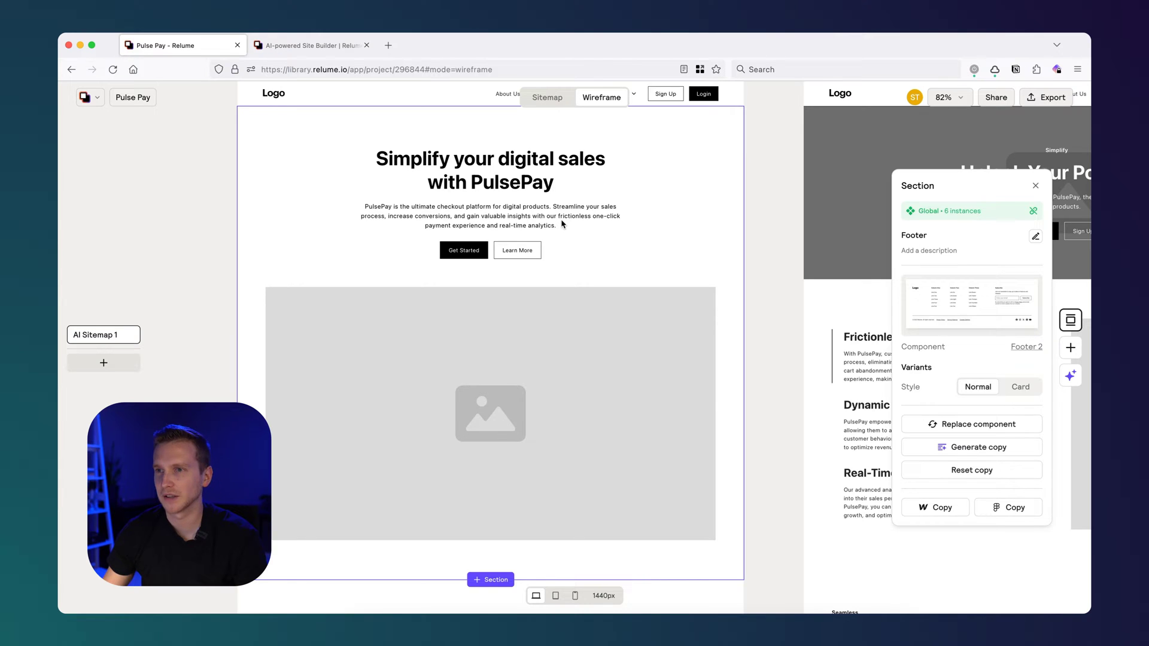
- Scroll through the Home page feature sections and select the Track Sales feature section
{"action": "scroll", "coordinate": [566, 231], "scroll_direction": "down", "scroll_amount": 2}
{"action": "scroll", "coordinate": [556, 230], "scroll_direction": "up", "scroll_amount": 3}
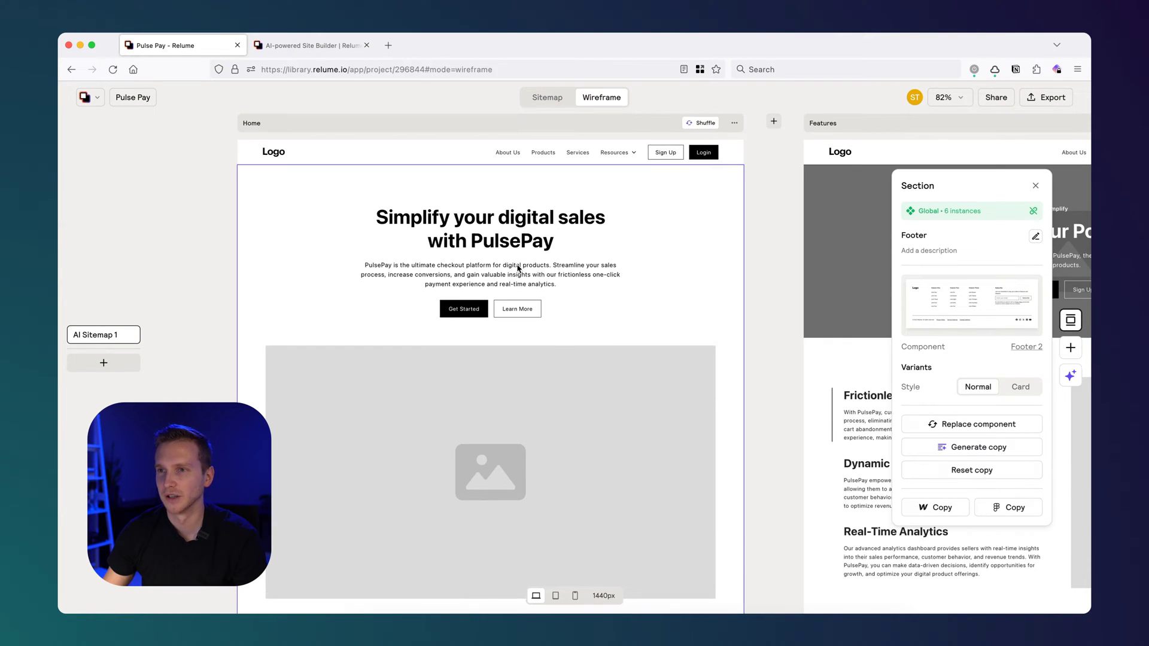
{"action": "scroll", "coordinate": [493, 269], "scroll_direction": "down", "scroll_amount": 1}
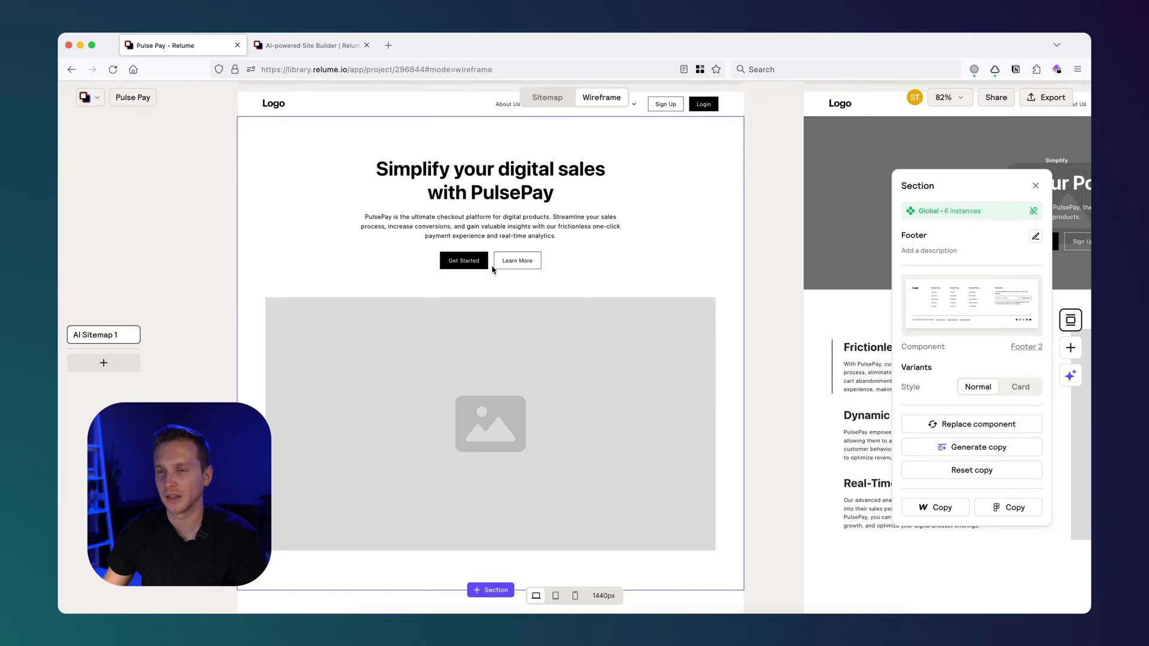
{"action": "scroll", "coordinate": [493, 269], "scroll_direction": "down", "scroll_amount": 6}
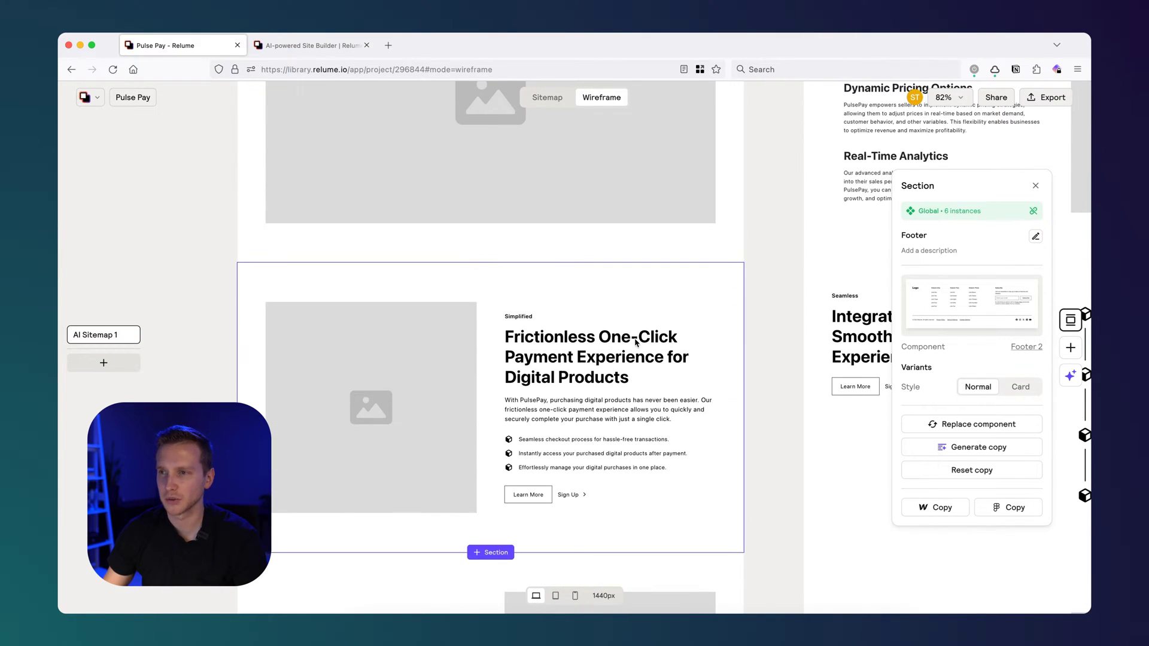
{"action": "scroll", "coordinate": [612, 363], "scroll_direction": "down", "scroll_amount": 2}
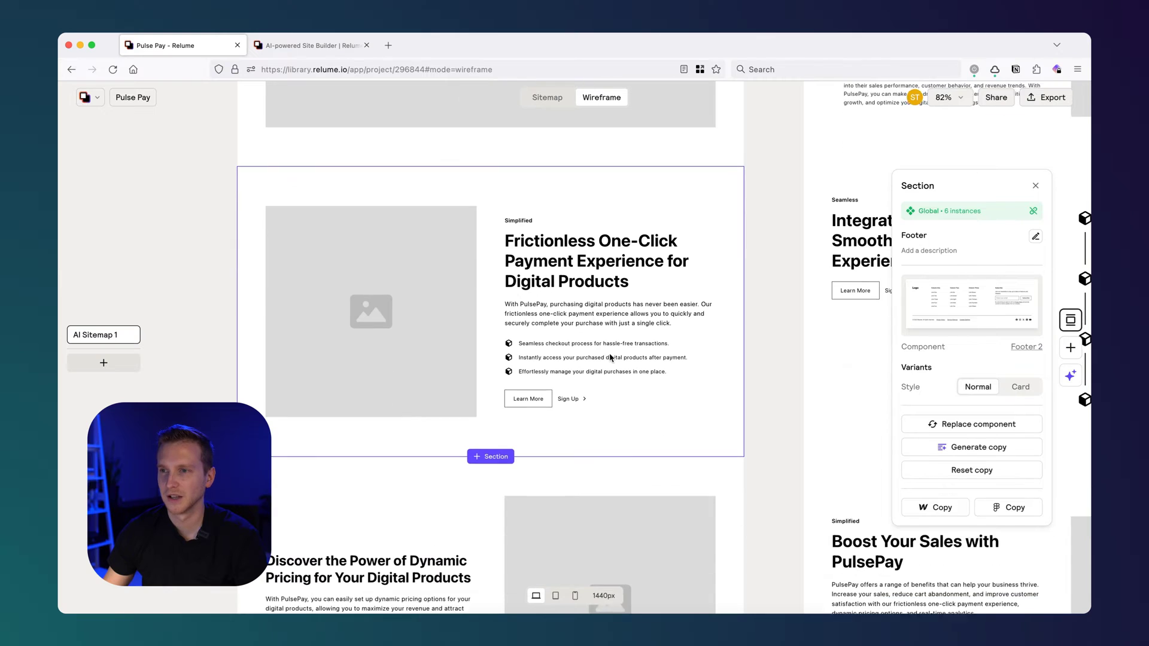
{"action": "scroll", "coordinate": [589, 292], "scroll_direction": "down", "scroll_amount": 2}
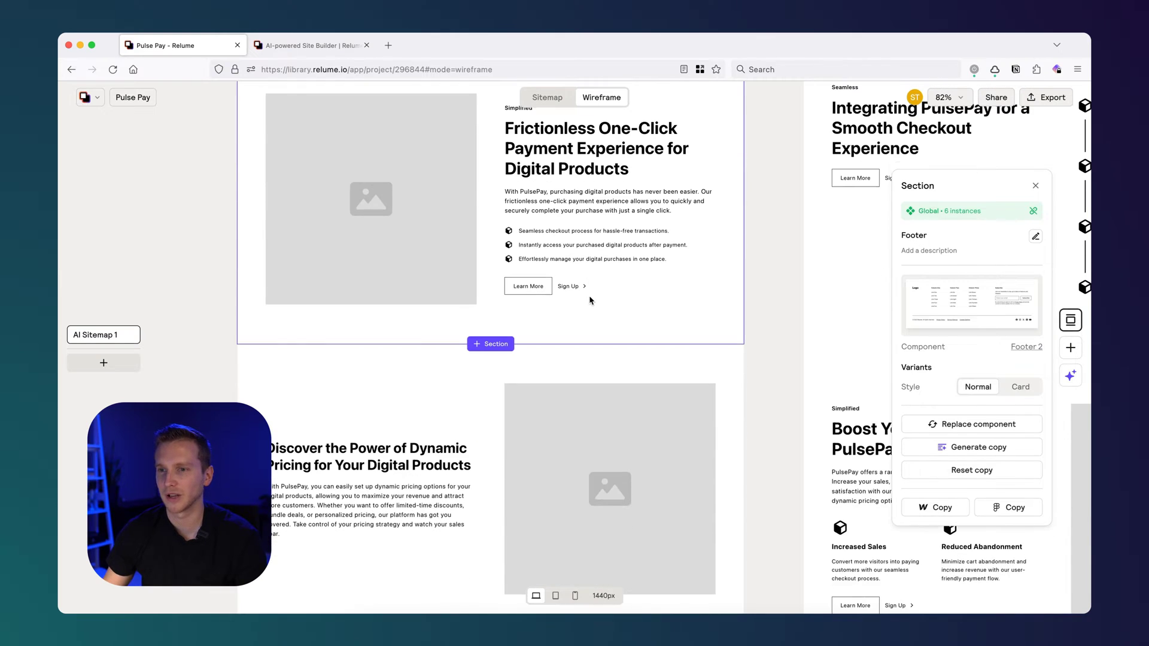
{"action": "scroll", "coordinate": [467, 314], "scroll_direction": "down", "scroll_amount": 2}
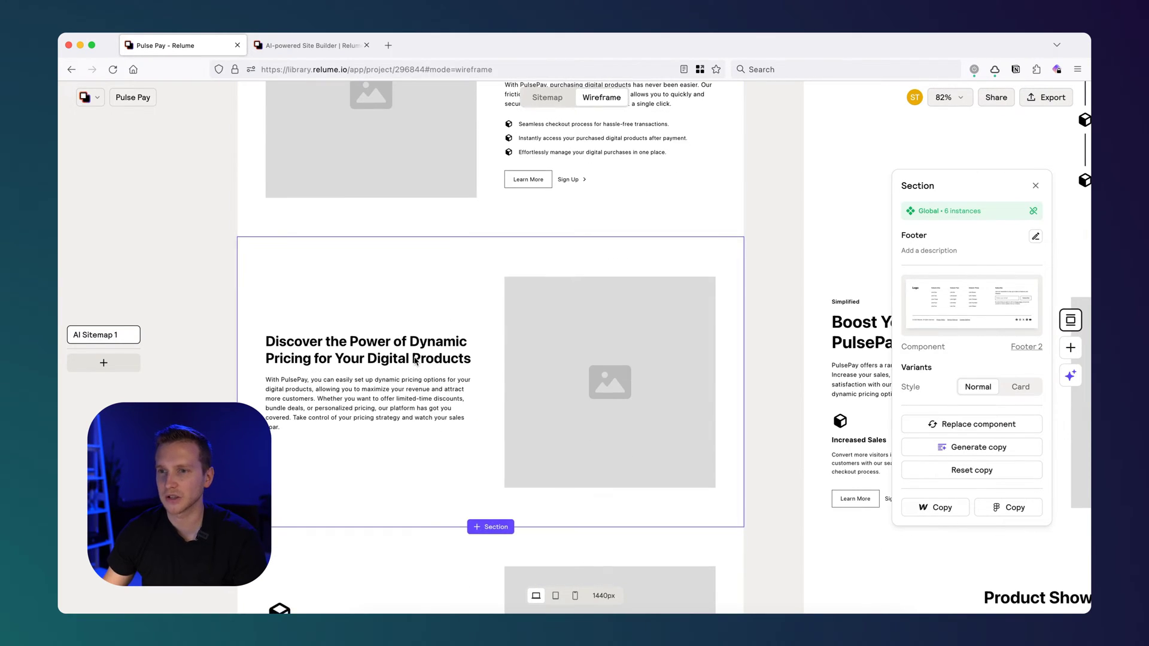
{"action": "scroll", "coordinate": [431, 359], "scroll_direction": "down", "scroll_amount": 6}
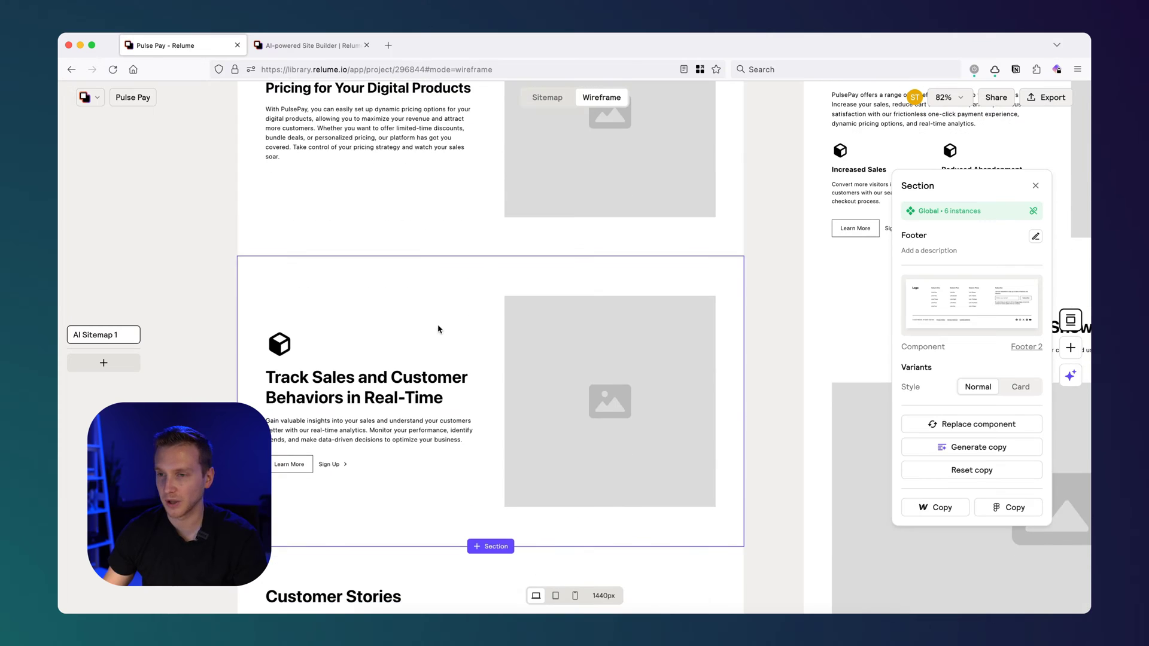
{"action": "scroll", "coordinate": [448, 344], "scroll_direction": "down", "scroll_amount": 2}
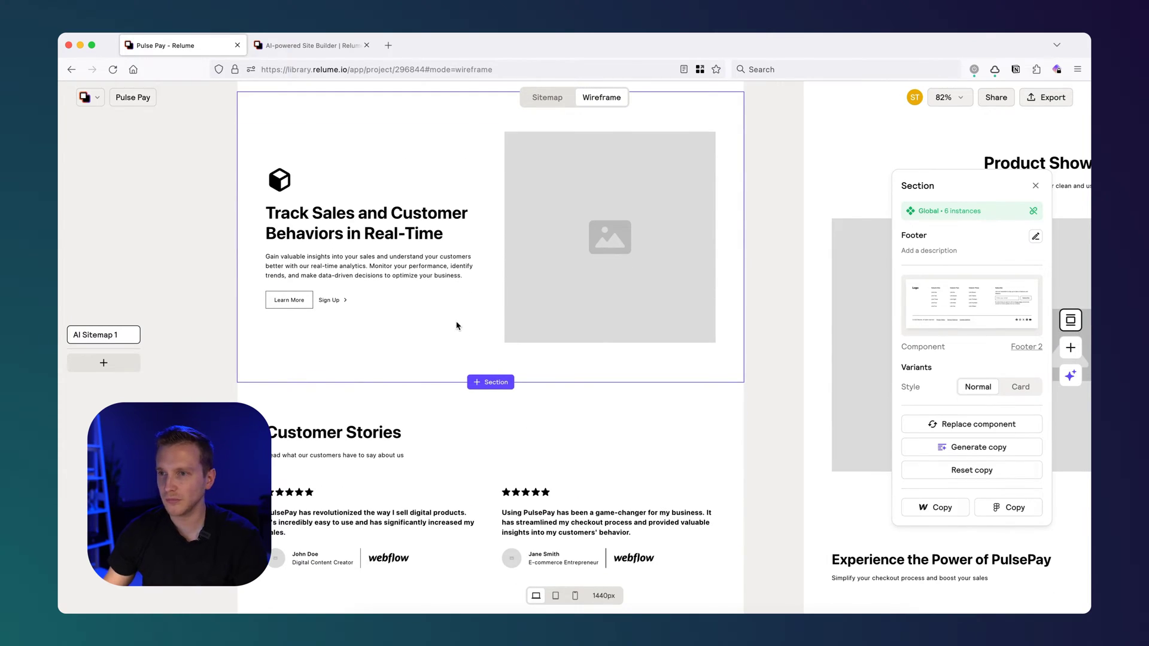
{"action": "scroll", "coordinate": [443, 334], "scroll_direction": "up", "scroll_amount": 6}
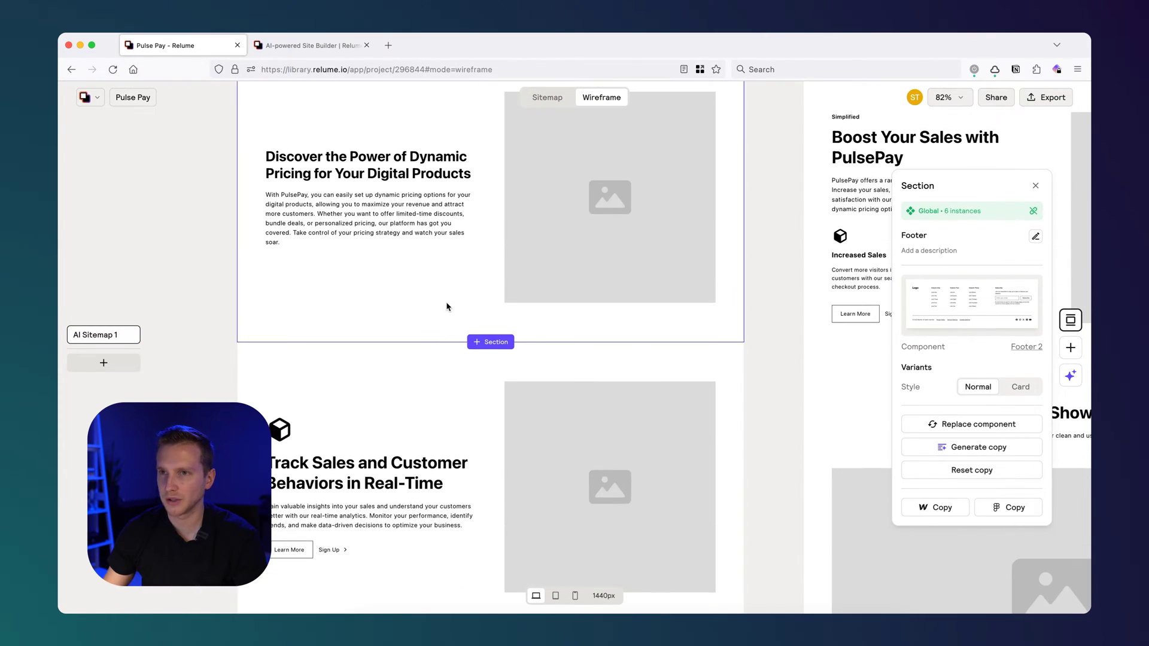
{"action": "scroll", "coordinate": [431, 304], "scroll_direction": "up", "scroll_amount": 7}
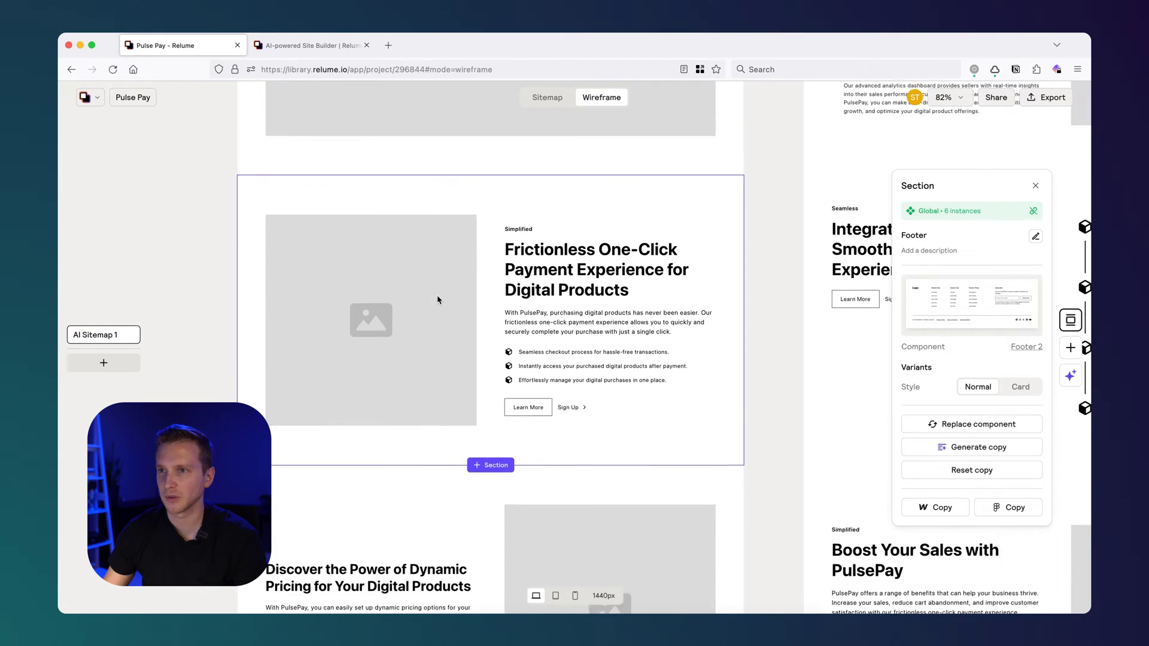
{"action": "scroll", "coordinate": [359, 323], "scroll_direction": "down", "scroll_amount": 7}
{"action": "scroll", "coordinate": [359, 326], "scroll_direction": "down", "scroll_amount": 4}
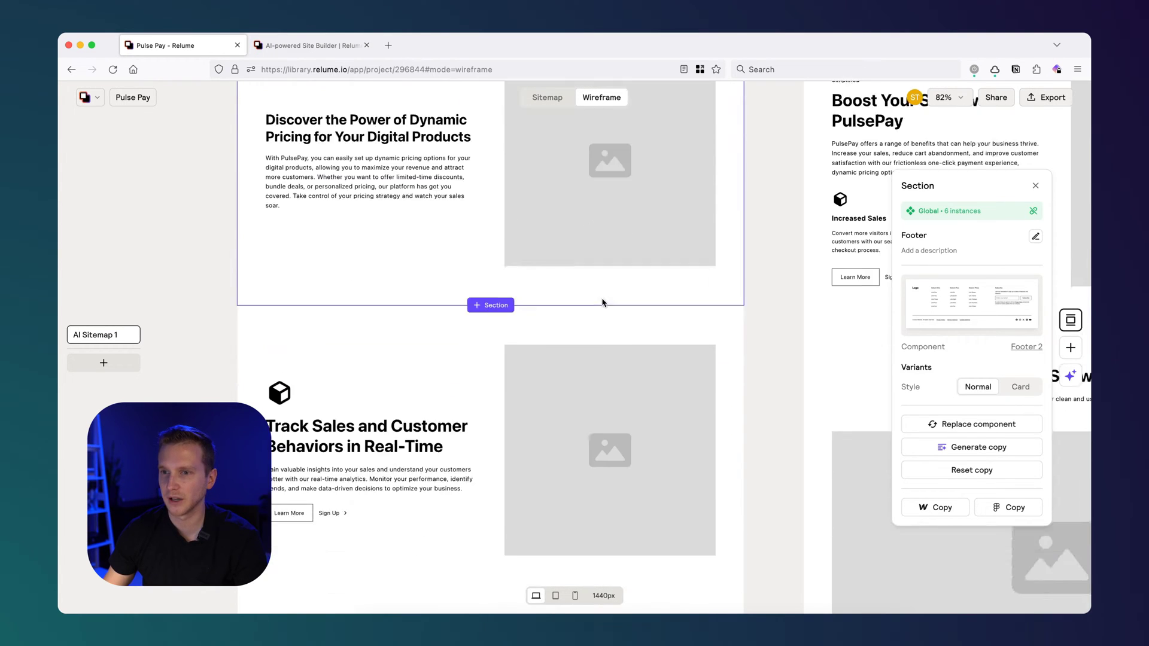
{"action": "scroll", "coordinate": [613, 312], "scroll_direction": "down", "scroll_amount": 2}
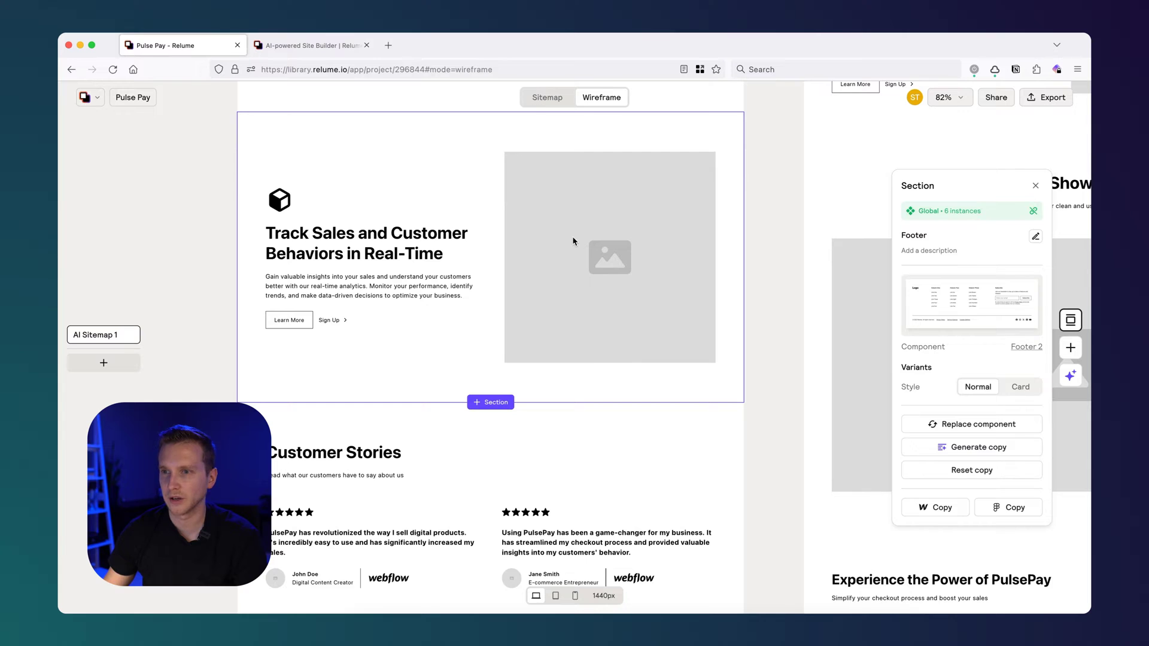
{"action": "left_click", "coordinate": [571, 232]}
{"action": "scroll", "coordinate": [539, 233], "scroll_direction": "up", "scroll_amount": 3}
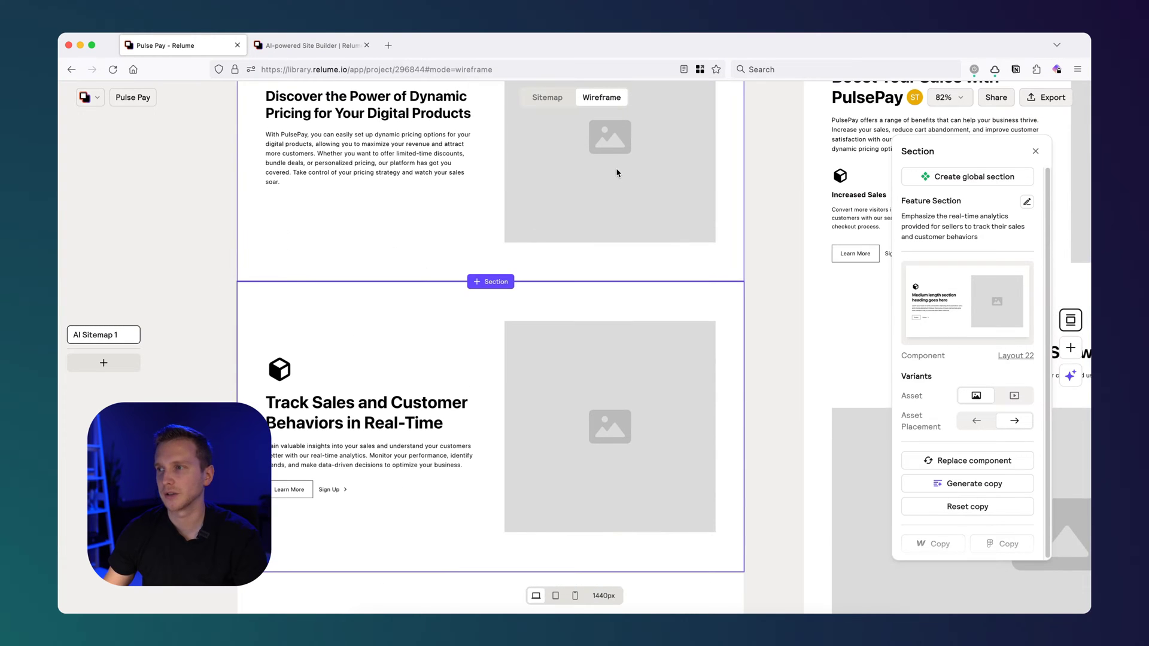
- Set the Track Sales section's asset placement to left so the image sits beside the text
{"action": "scroll", "coordinate": [558, 299], "scroll_direction": "down", "scroll_amount": 3}
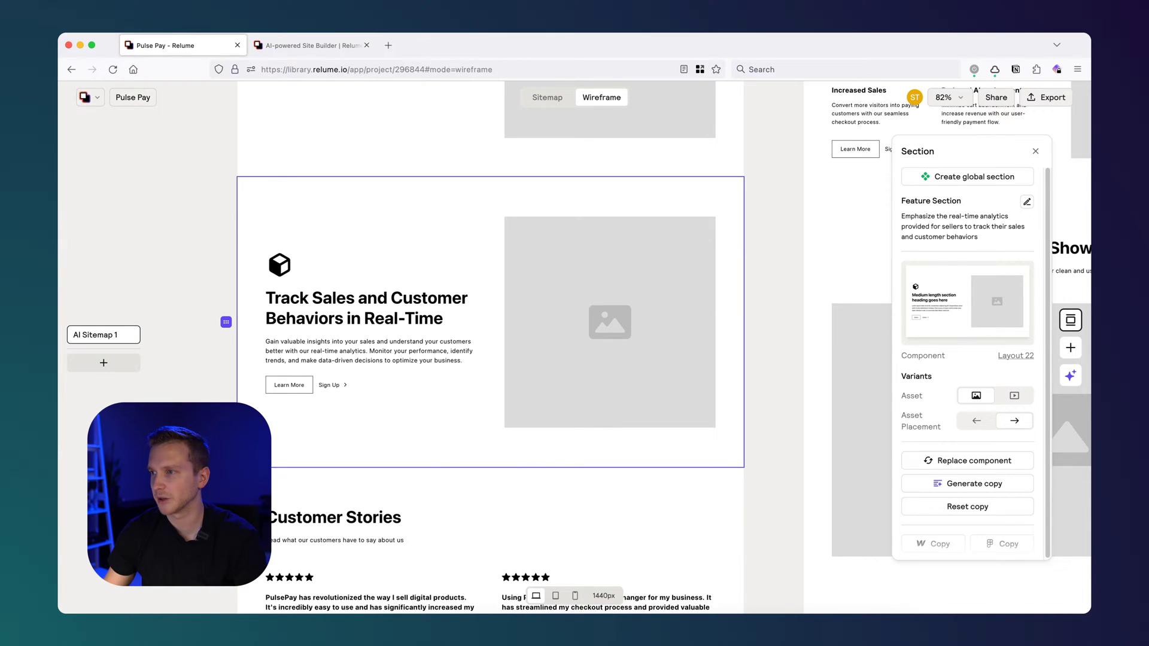
{"action": "left_click", "coordinate": [977, 422]}
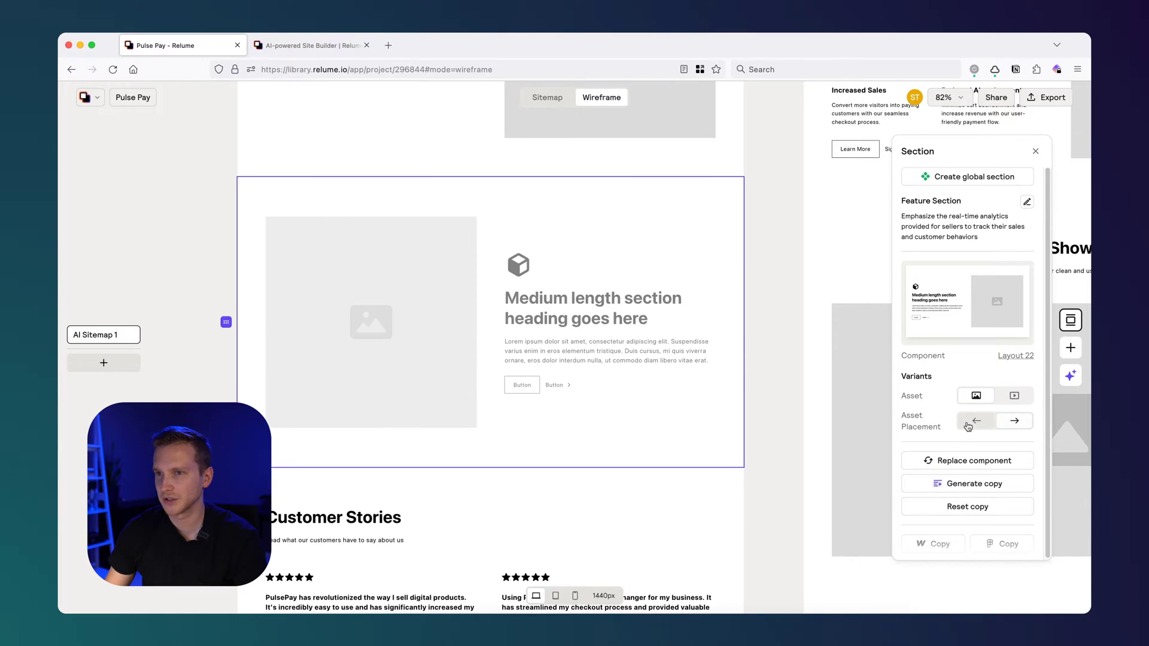
{"action": "left_click", "coordinate": [977, 422]}
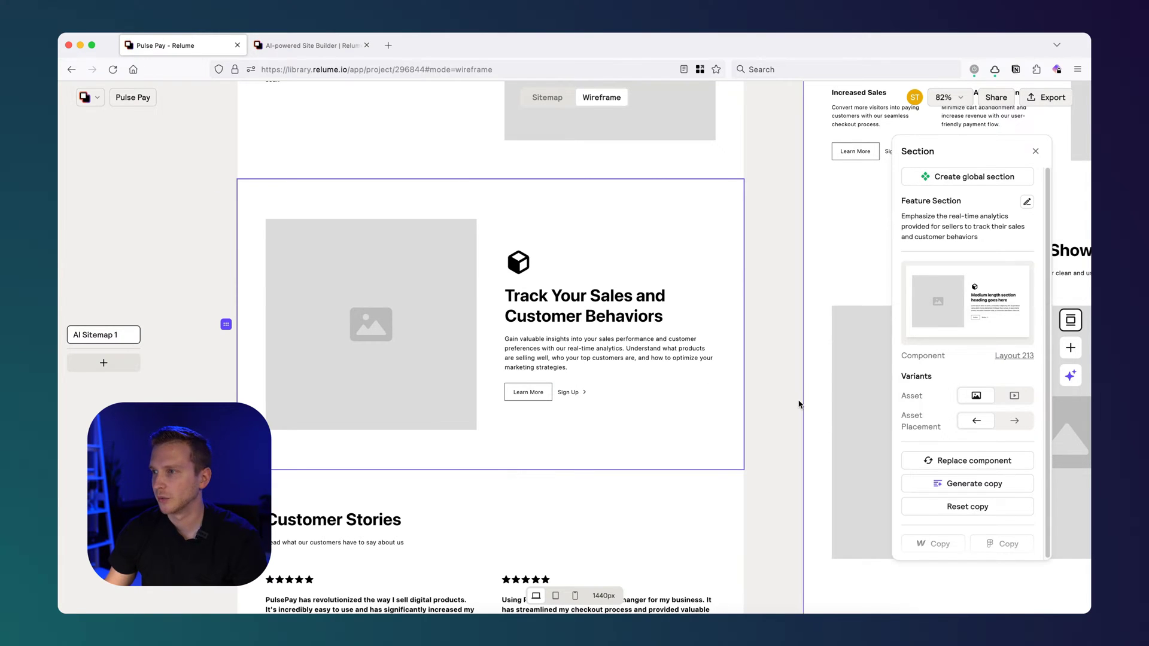
- Try a Video asset, revert to Image, and bring up the Replace Component suggestions
{"action": "left_click", "coordinate": [1008, 400]}
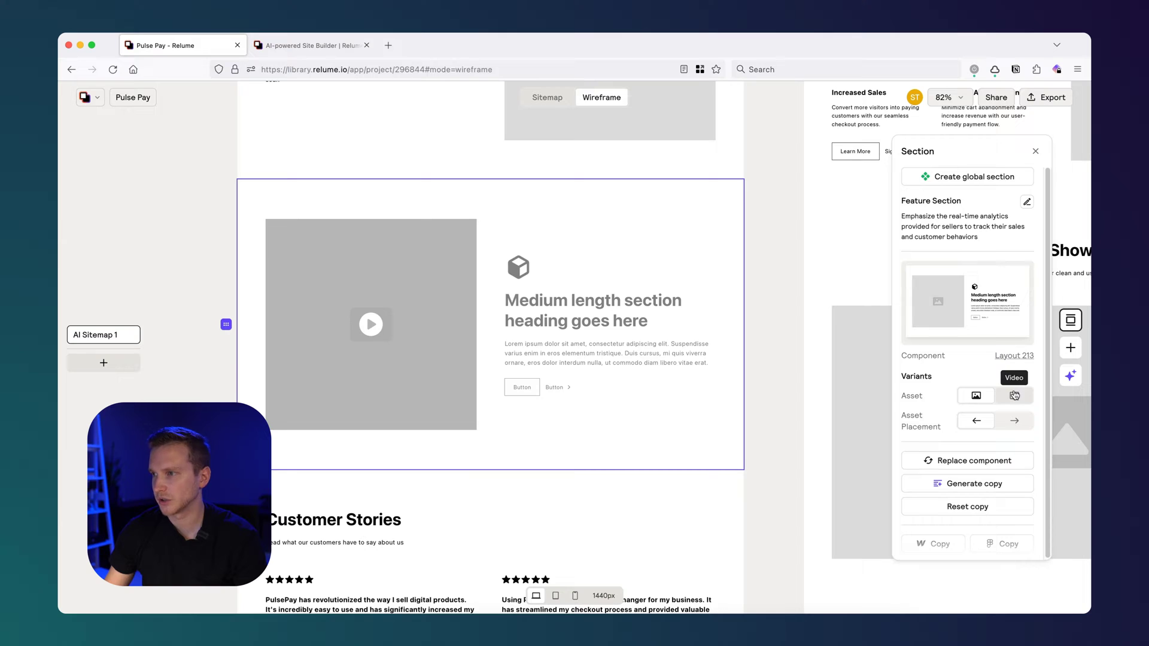
{"action": "left_click", "coordinate": [977, 397]}
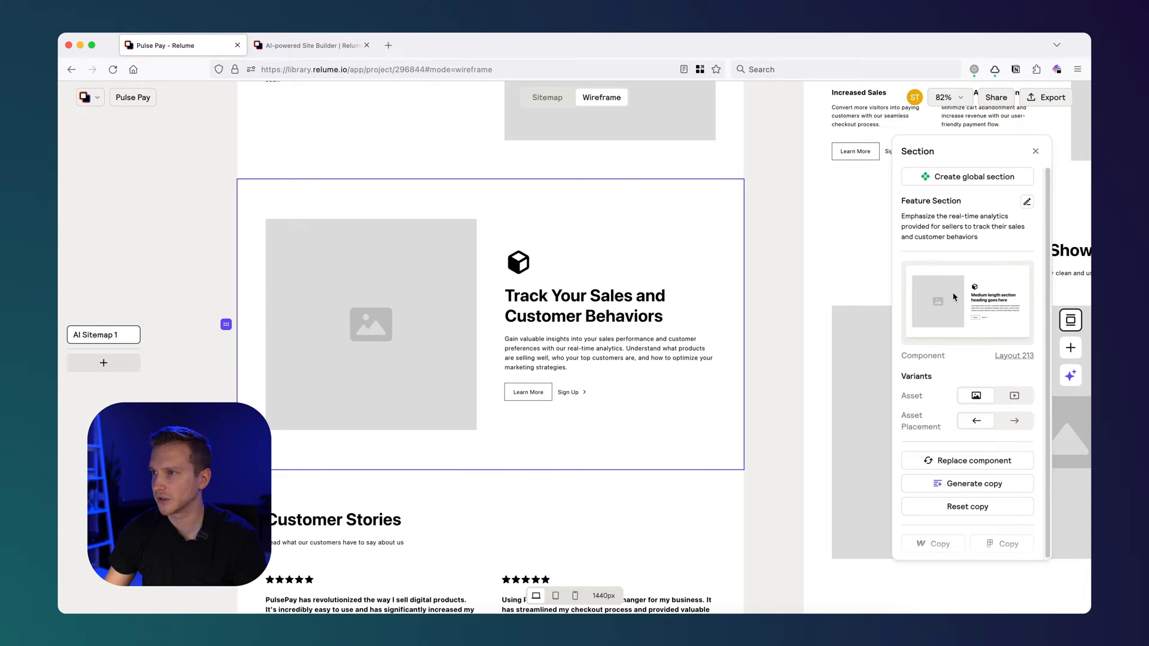
{"action": "left_click", "coordinate": [956, 460]}
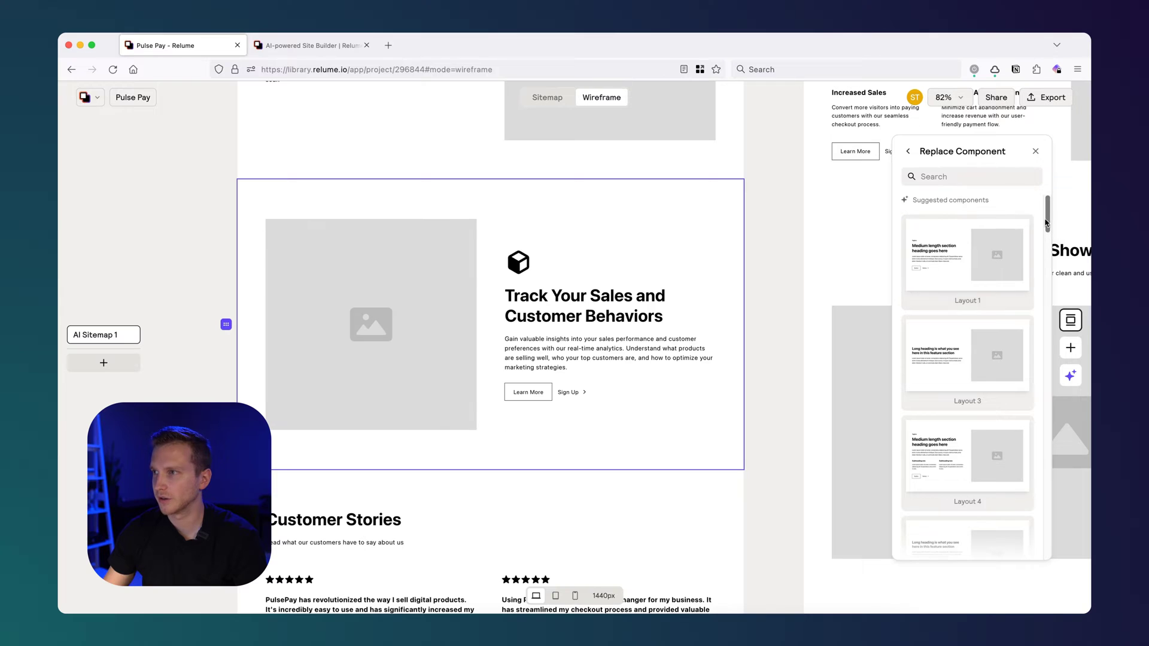
- Replace the Track Sales section with Layout 25 from the Replace Component list
{"action": "left_click_drag", "start_coordinate": [1046, 210], "coordinate": [1047, 260]}
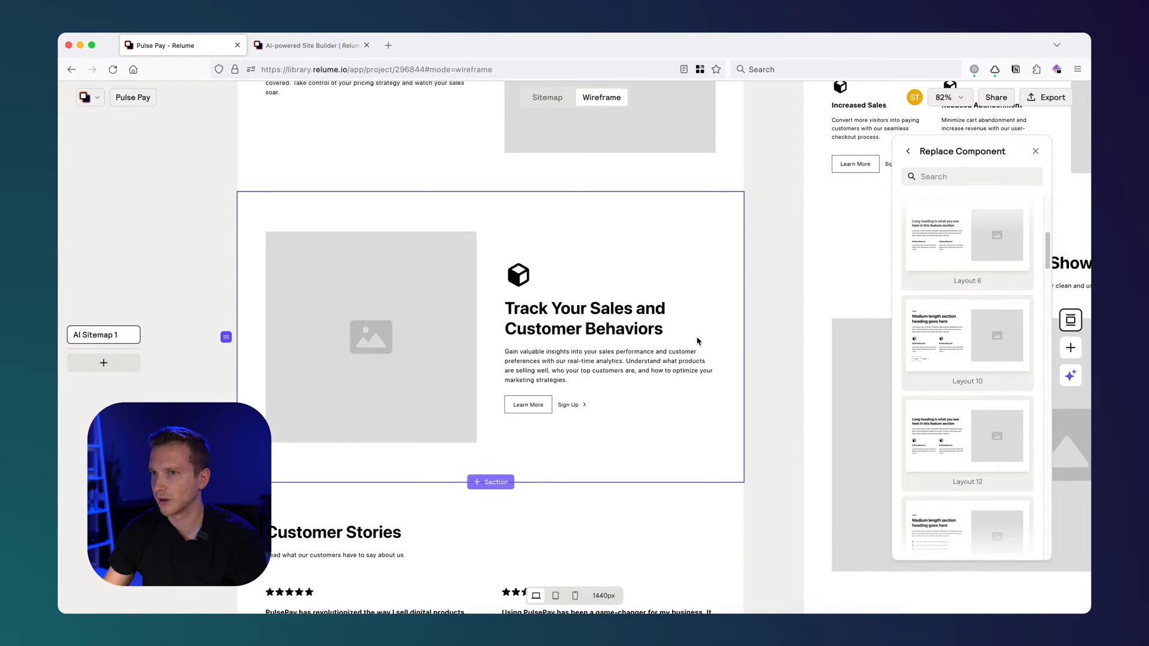
{"action": "scroll", "coordinate": [694, 338], "scroll_direction": "up", "scroll_amount": 4}
{"action": "scroll", "coordinate": [691, 348], "scroll_direction": "up", "scroll_amount": 7}
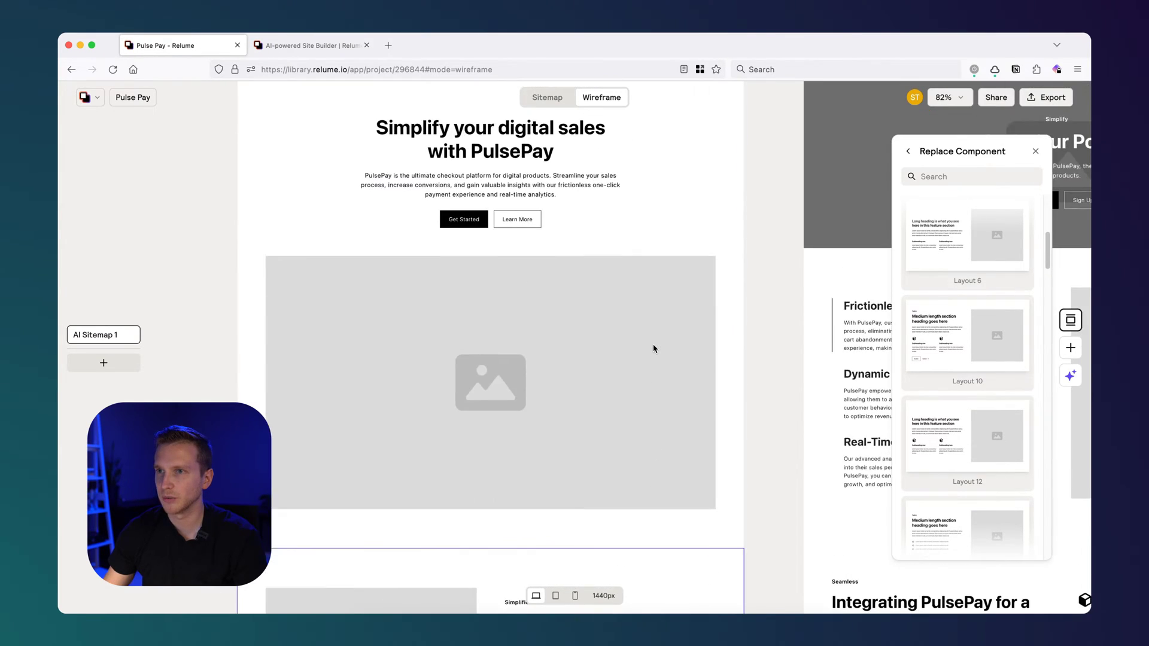
{"action": "scroll", "coordinate": [648, 343], "scroll_direction": "down", "scroll_amount": 13}
{"action": "scroll", "coordinate": [585, 359], "scroll_direction": "down", "scroll_amount": 3}
{"action": "scroll", "coordinate": [977, 401], "scroll_direction": "down", "scroll_amount": 5}
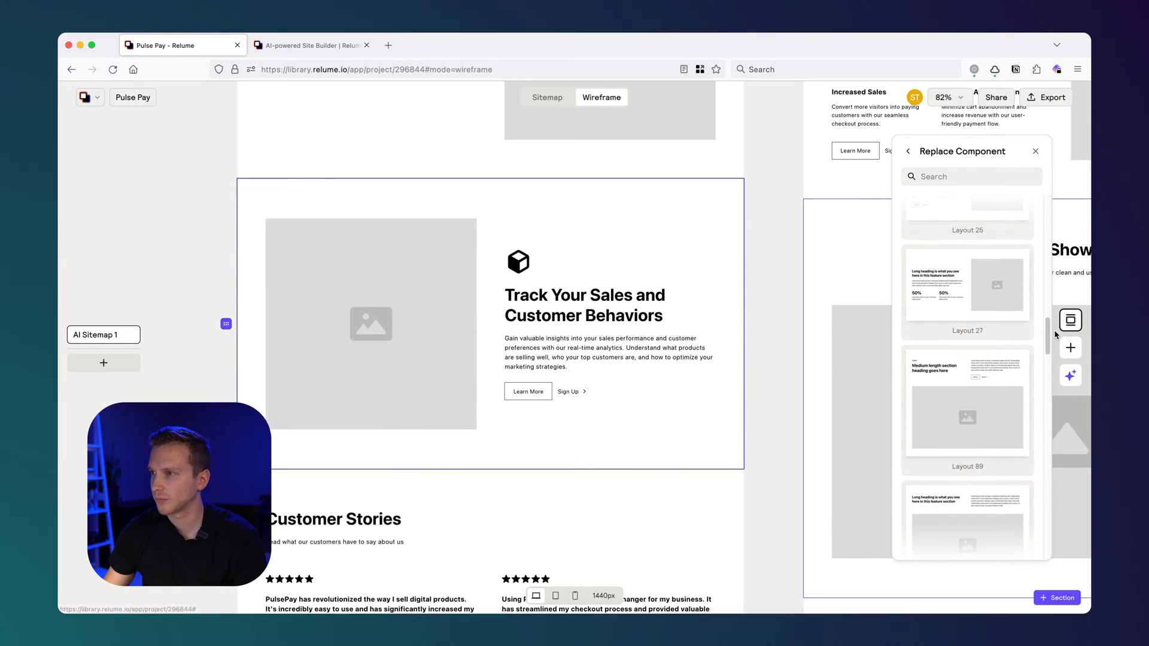
{"action": "scroll", "coordinate": [954, 293], "scroll_direction": "down", "scroll_amount": 3}
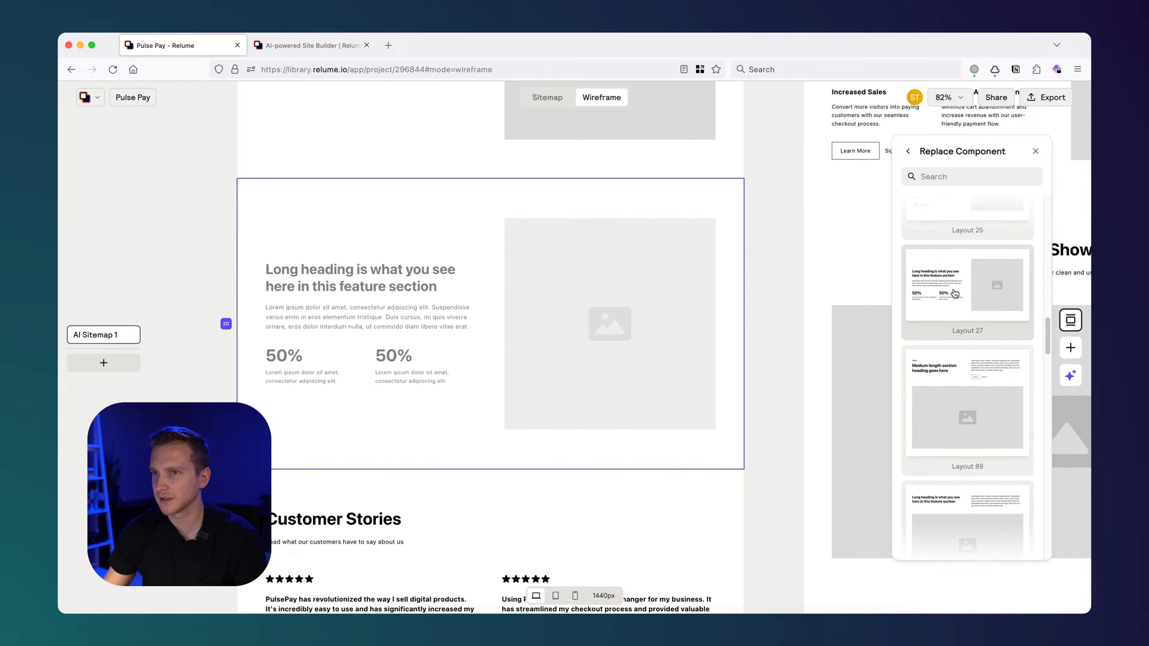
{"action": "mouse_move", "coordinate": [1047, 333]}
{"action": "left_mouse_down"}
{"action": "mouse_move", "coordinate": [1048, 541]}
{"action": "mouse_move", "coordinate": [1047, 313]}
{"action": "left_mouse_up"}
{"action": "mouse_move", "coordinate": [977, 357]}
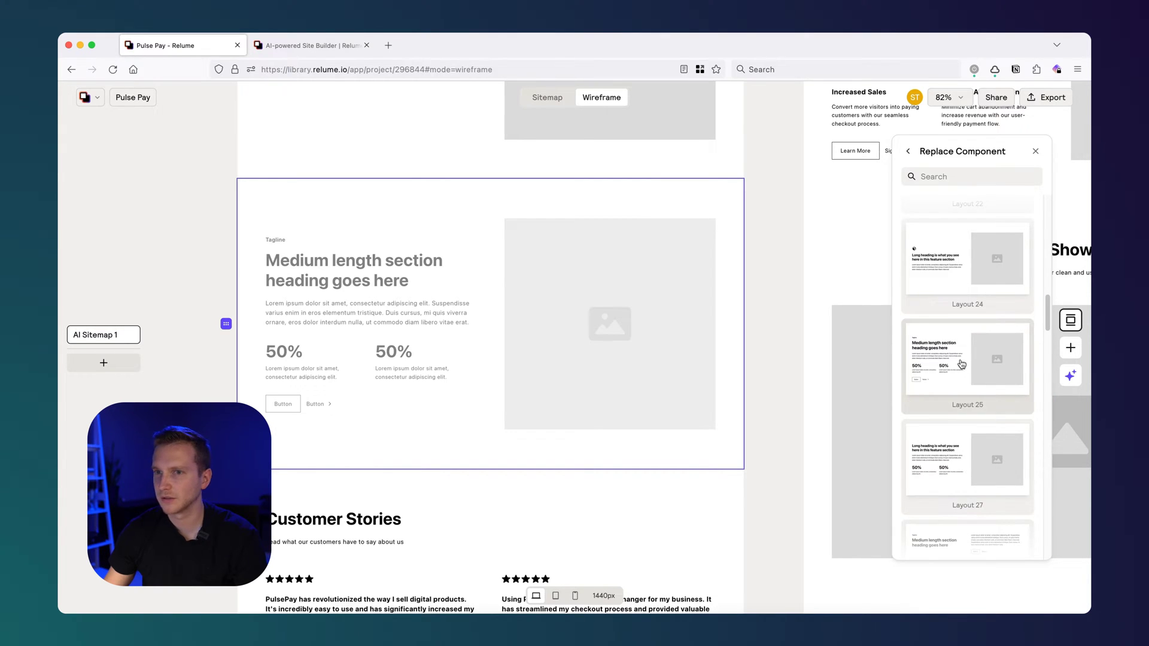
{"action": "left_click", "coordinate": [961, 364]}
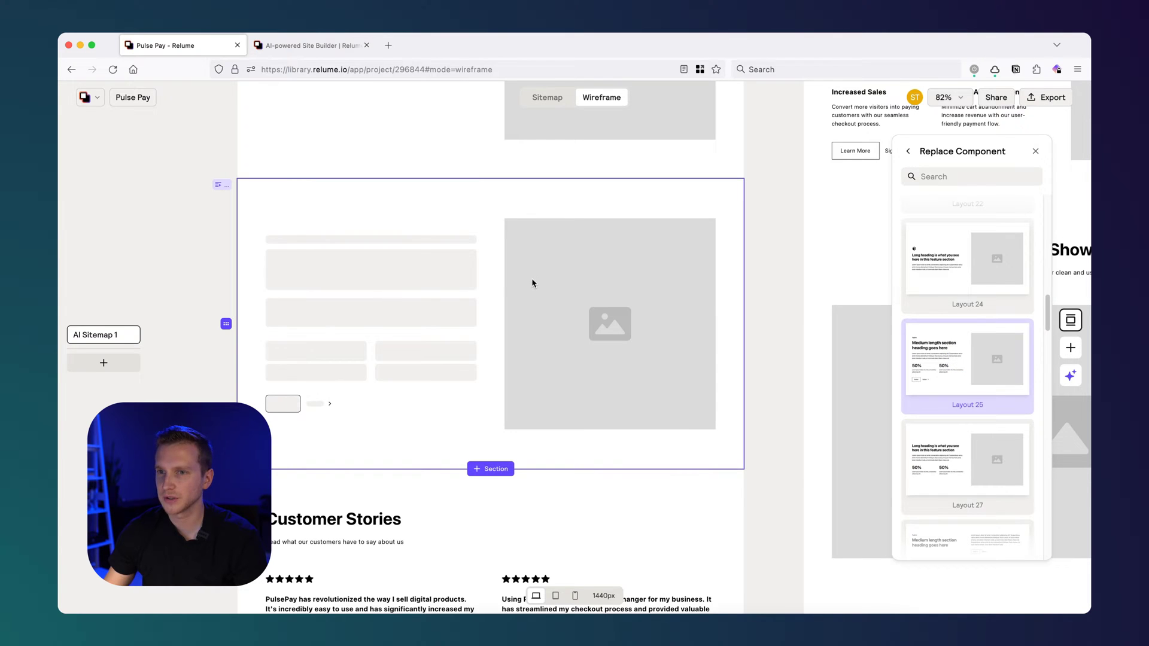
- Set the new stats section's asset placement to left, putting the image beside the text
{"action": "scroll", "coordinate": [368, 320], "scroll_direction": "up", "scroll_amount": 3}
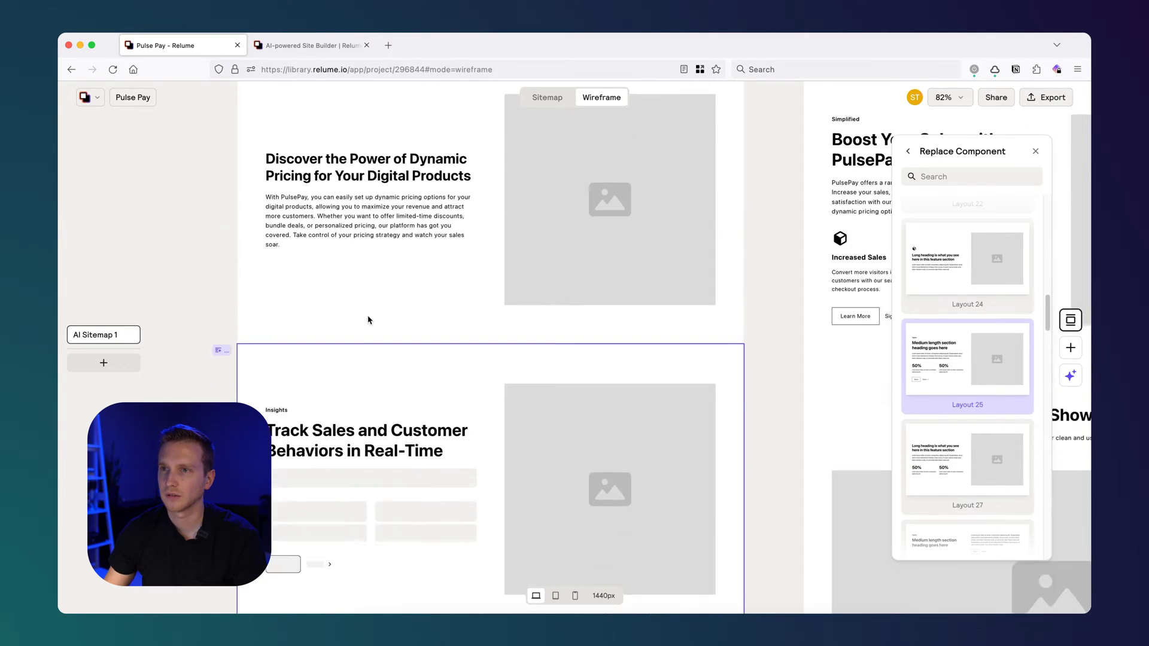
{"action": "scroll", "coordinate": [367, 320], "scroll_direction": "down", "scroll_amount": 2}
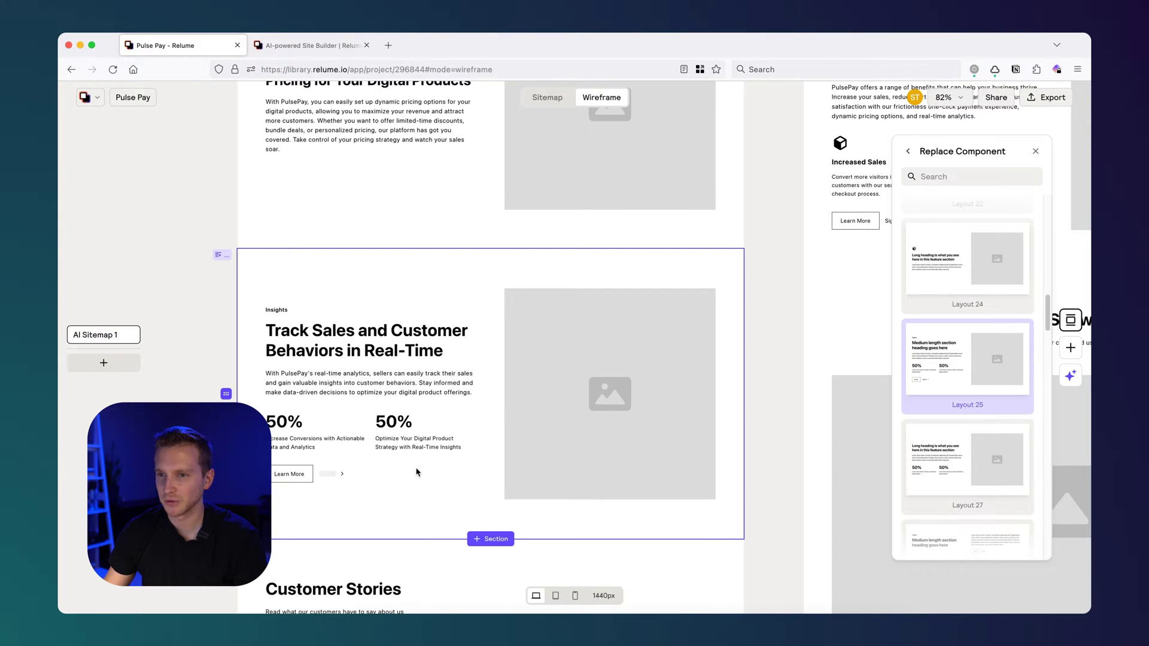
{"action": "left_click", "coordinate": [213, 321]}
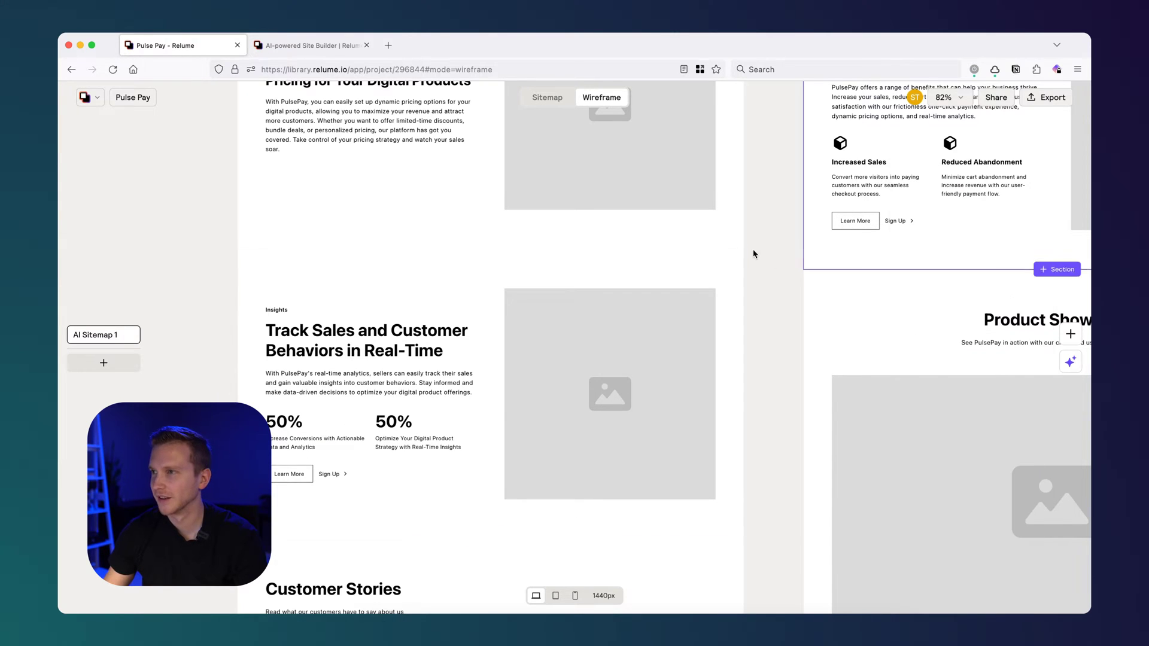
{"action": "left_click", "coordinate": [366, 386]}
{"action": "left_click", "coordinate": [976, 420]}
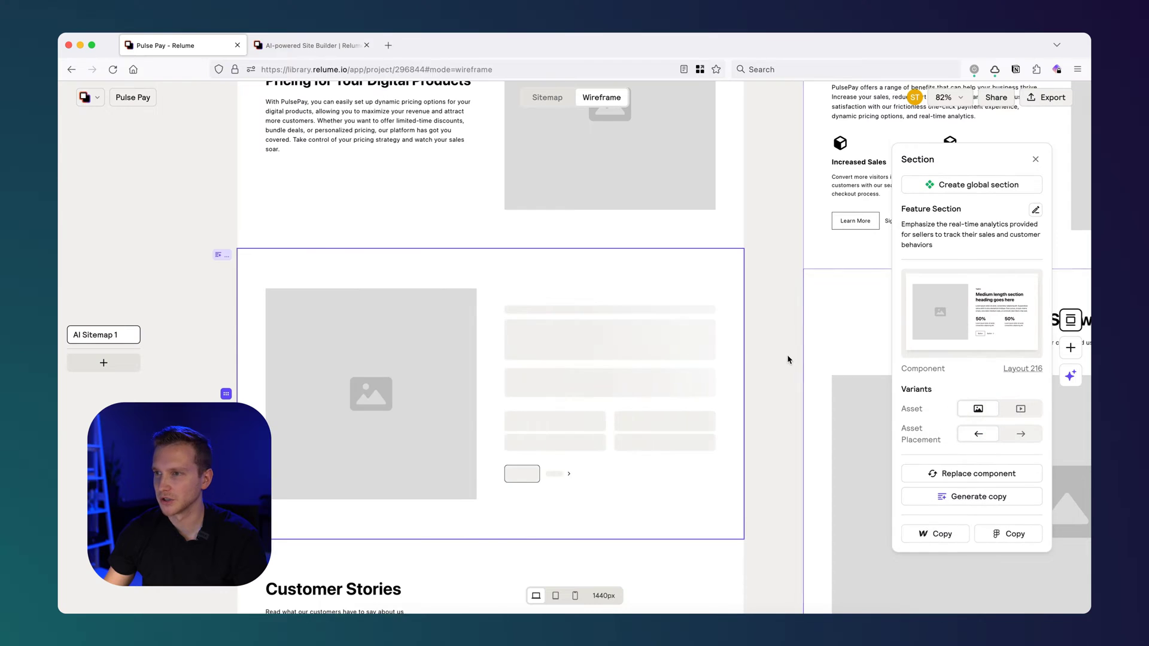
{"action": "left_click", "coordinate": [788, 358]}
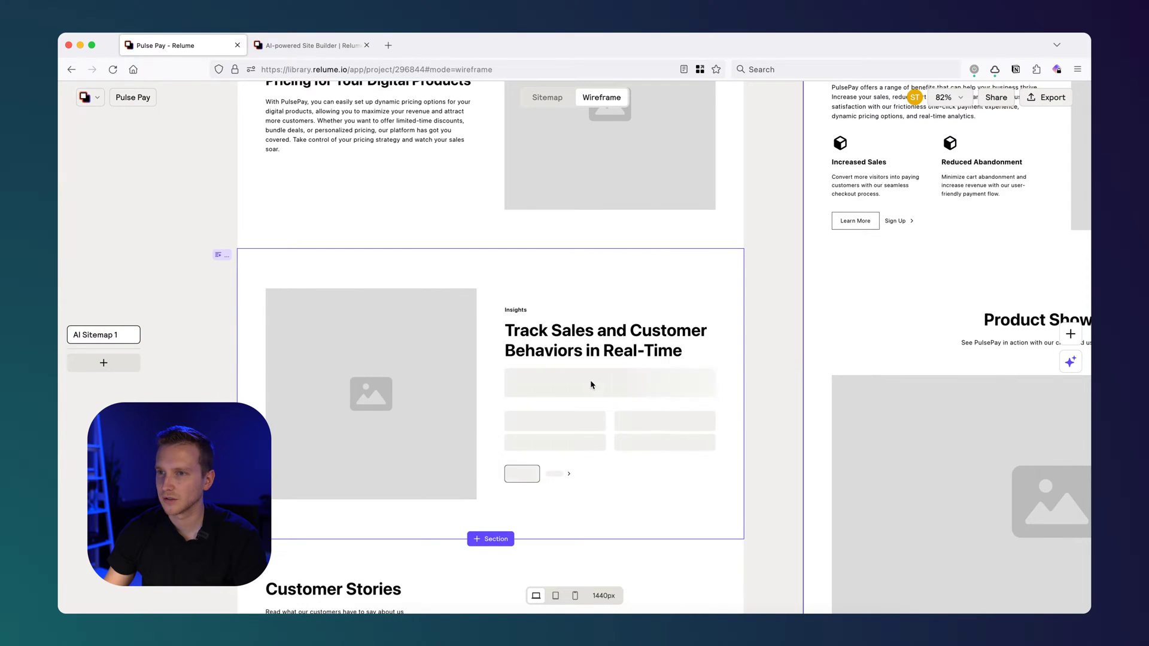
{"action": "scroll", "coordinate": [418, 407], "scroll_direction": "down", "scroll_amount": 5}
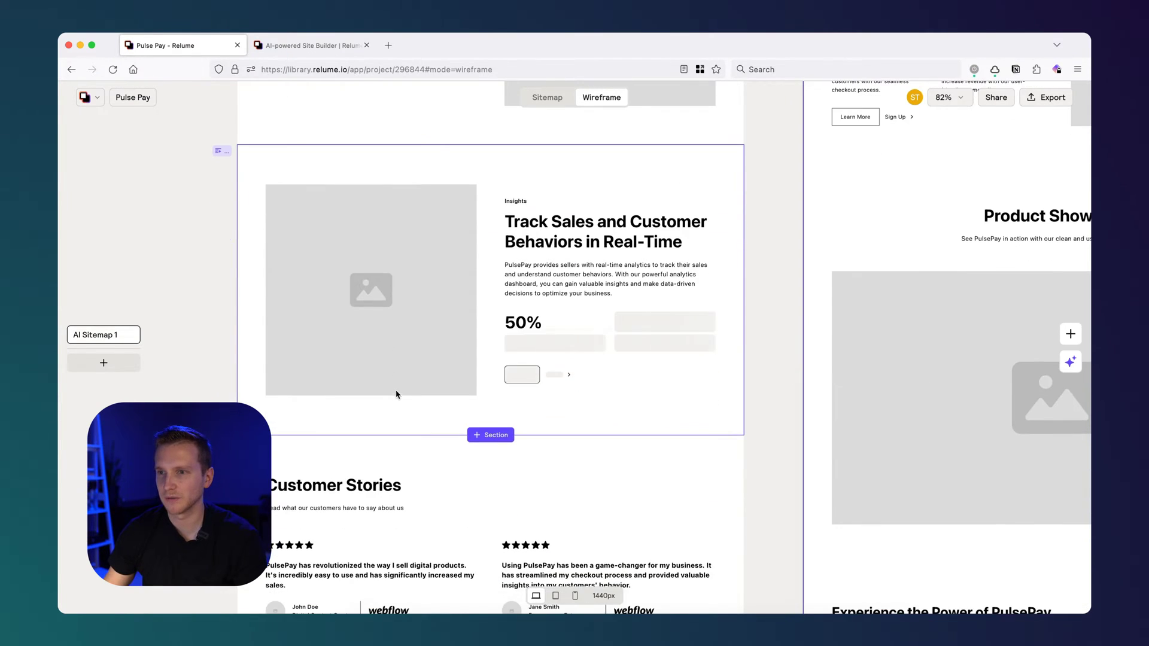
- Review the wireframe from pricing and footer back to the top, then switch to Figma's PulsePay v2 file
{"action": "scroll", "coordinate": [418, 383], "scroll_direction": "down", "scroll_amount": 12}
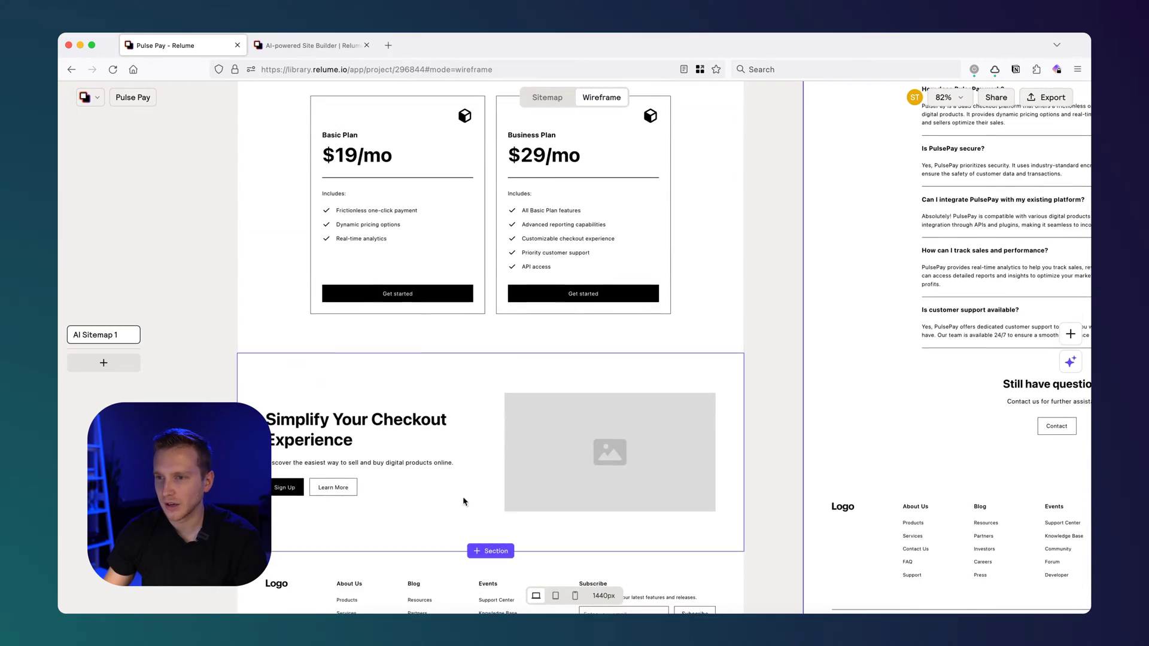
{"action": "scroll", "coordinate": [462, 442], "scroll_direction": "up", "scroll_amount": 3}
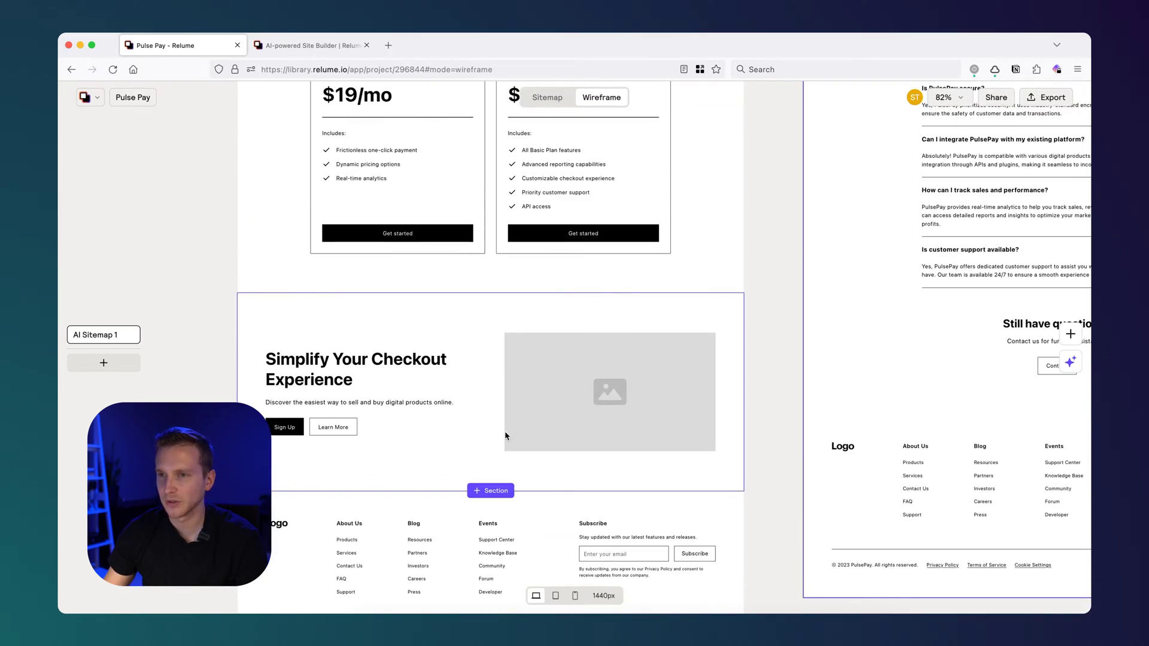
{"action": "scroll", "coordinate": [506, 436], "scroll_direction": "up", "scroll_amount": 15}
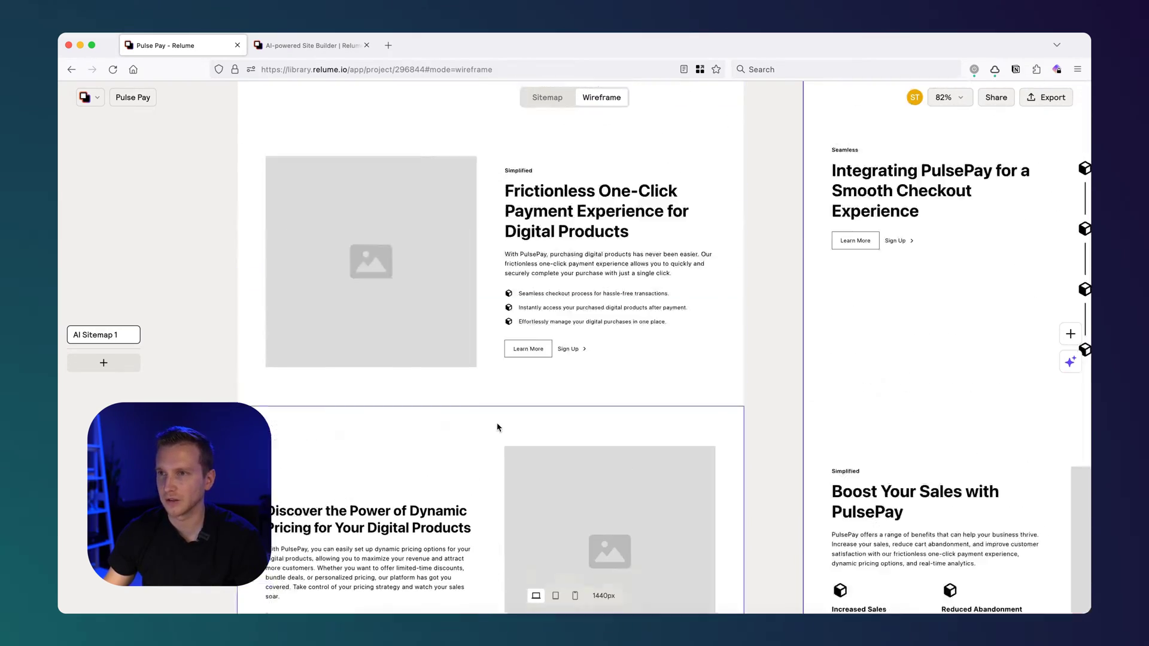
{"action": "scroll", "coordinate": [497, 427], "scroll_direction": "up", "scroll_amount": 6}
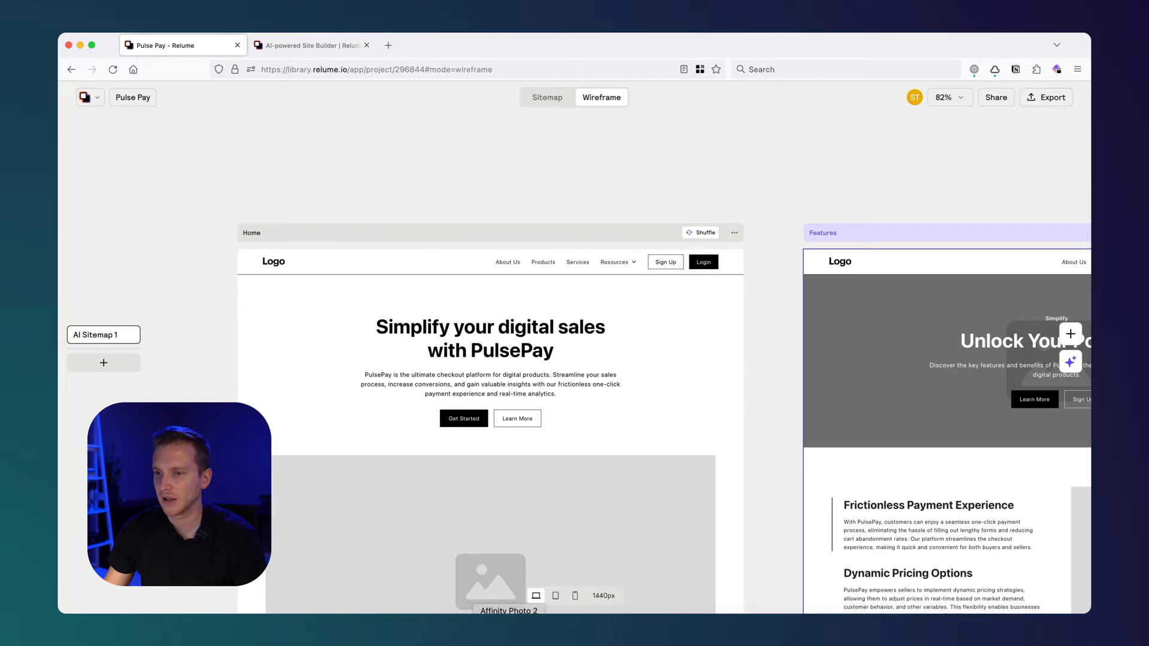
{"action": "key", "text": "super+Tab"}
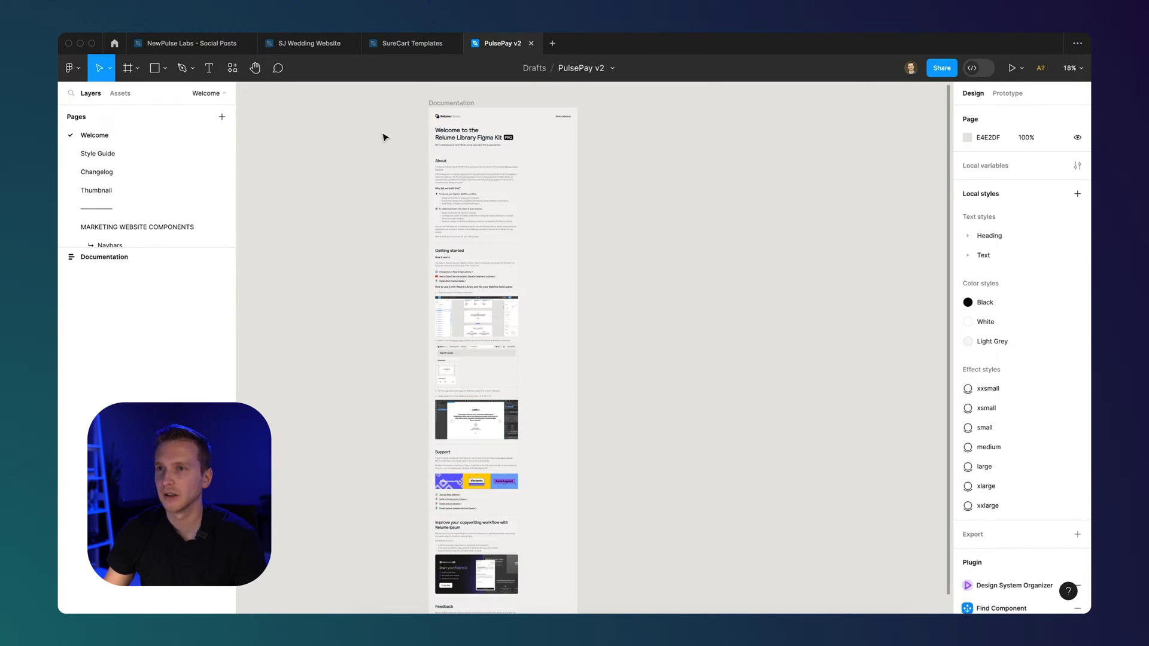
- Add the Pulse Pay project's AI Sitemap 1 wireframe to the canvas using the Relume Library plugin
{"action": "scroll", "coordinate": [657, 202], "scroll_direction": "right", "scroll_amount": 5}
{"action": "scroll", "coordinate": [508, 188], "scroll_direction": "up", "scroll_amount": 1}
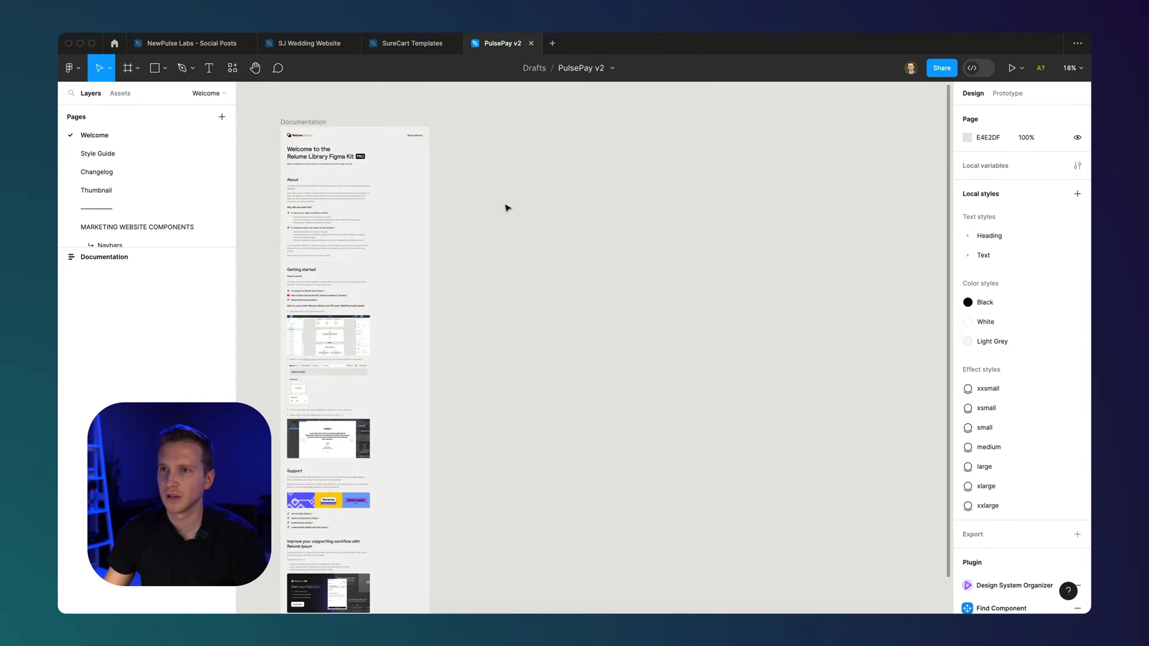
{"action": "right_click", "coordinate": [497, 182]}
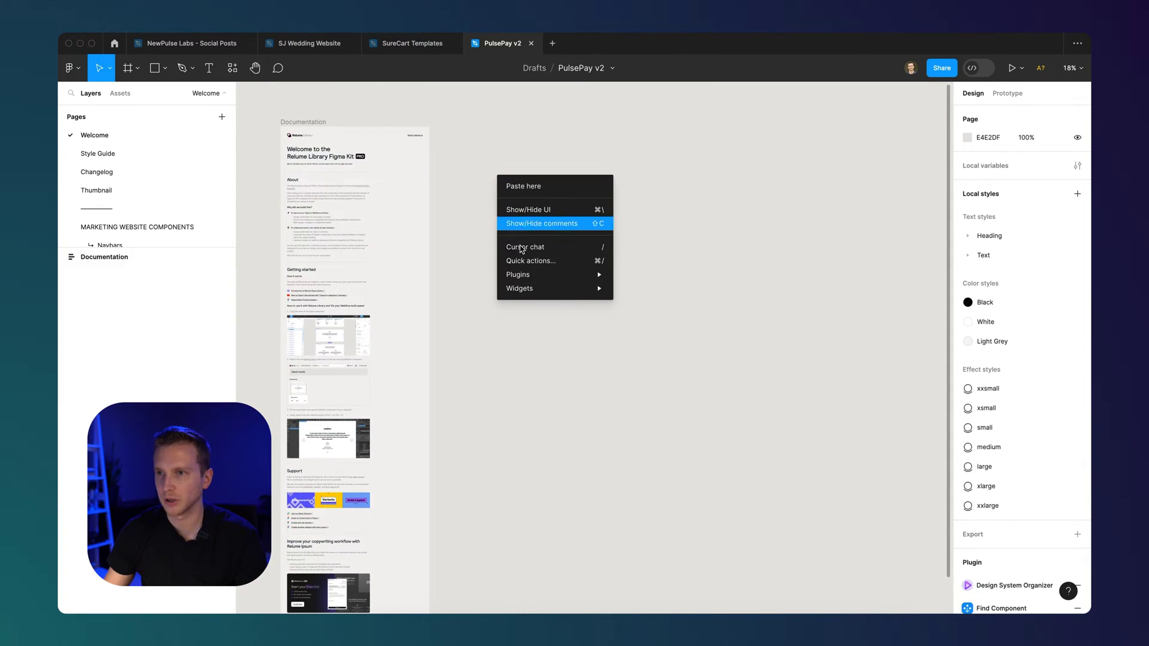
{"action": "mouse_move", "coordinate": [529, 276]}
{"action": "left_click", "coordinate": [673, 289]}
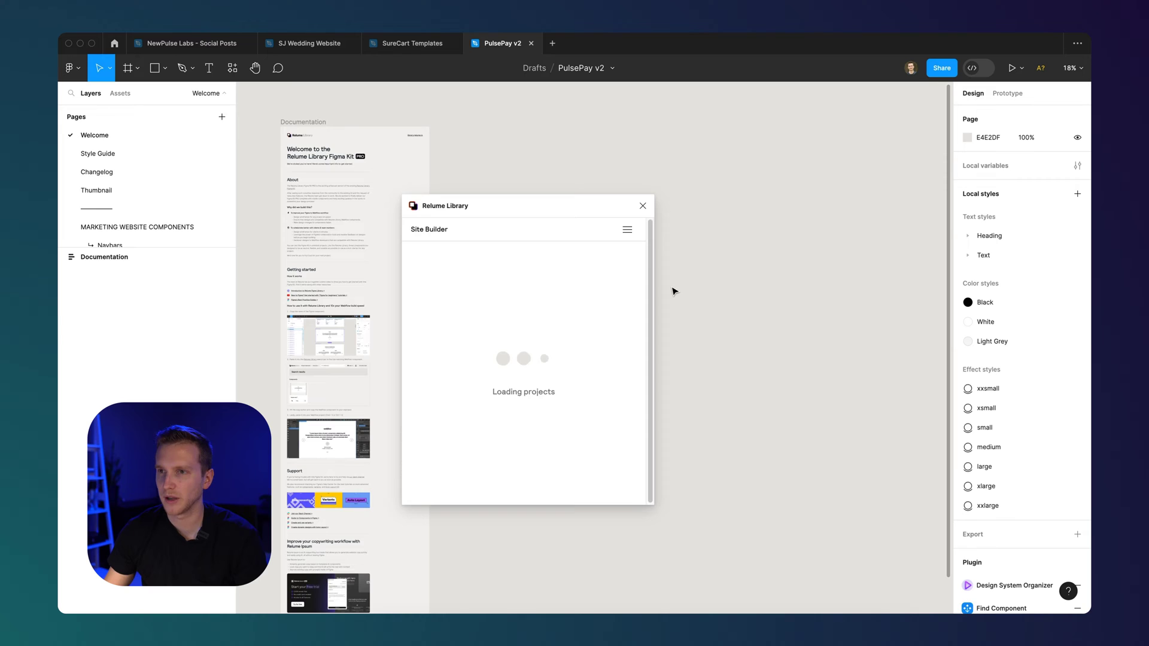
{"action": "left_click", "coordinate": [469, 281]}
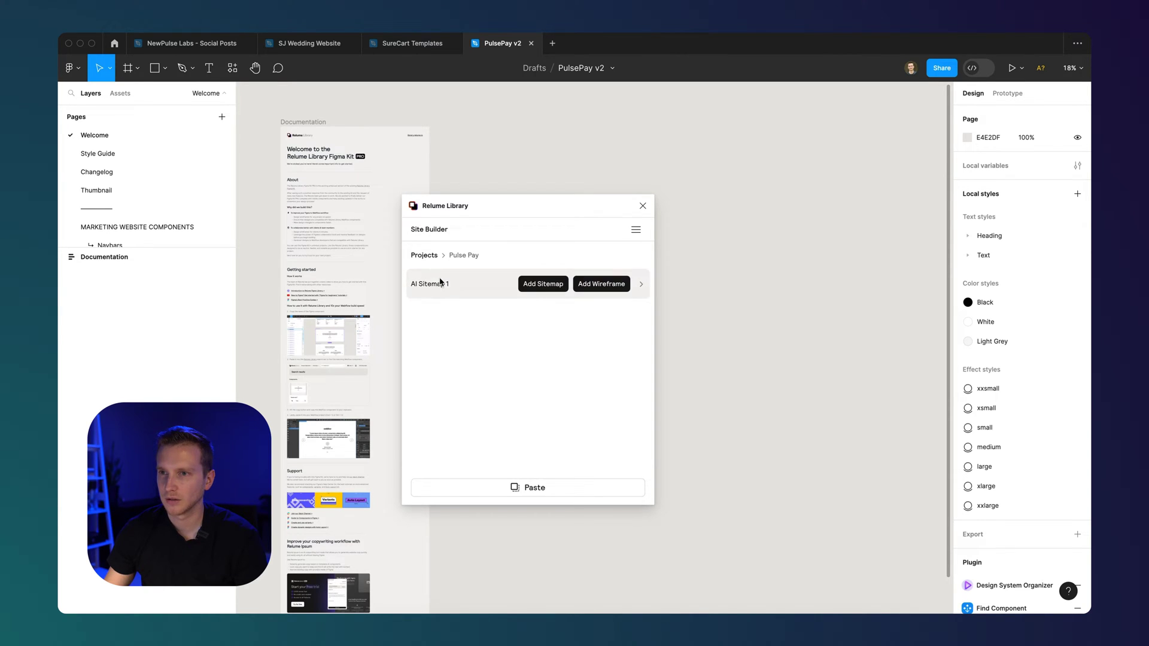
{"action": "left_click", "coordinate": [616, 285]}
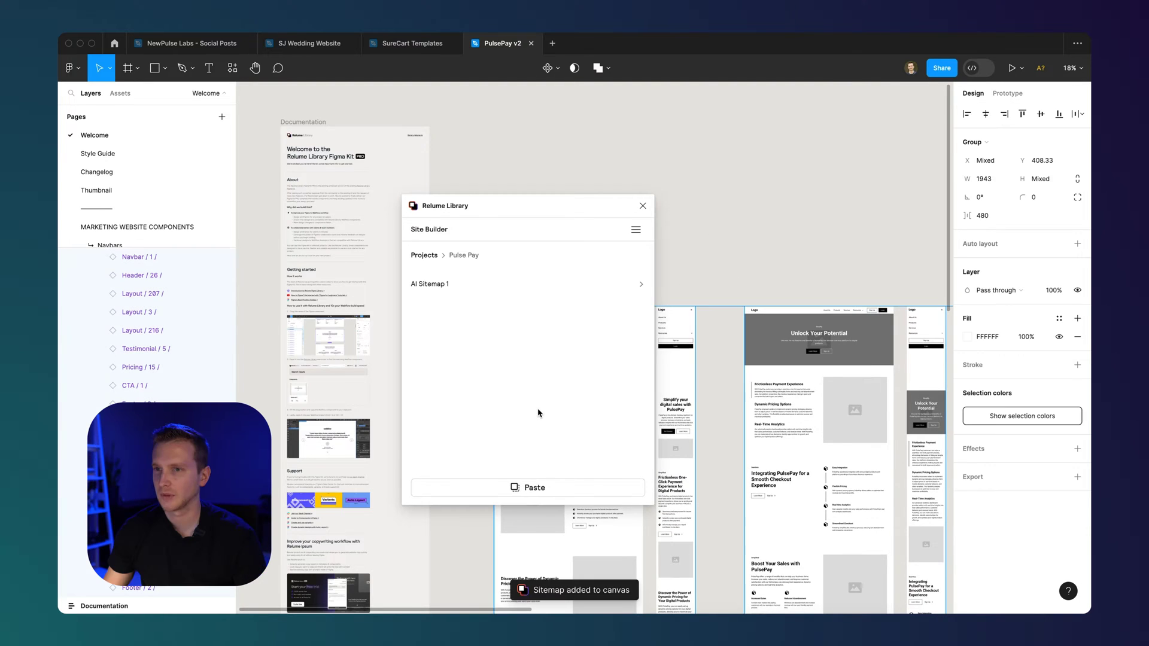
{"action": "left_click", "coordinate": [642, 207]}
{"action": "left_click_drag", "start_coordinate": [703, 252], "coordinate": [530, 83]}
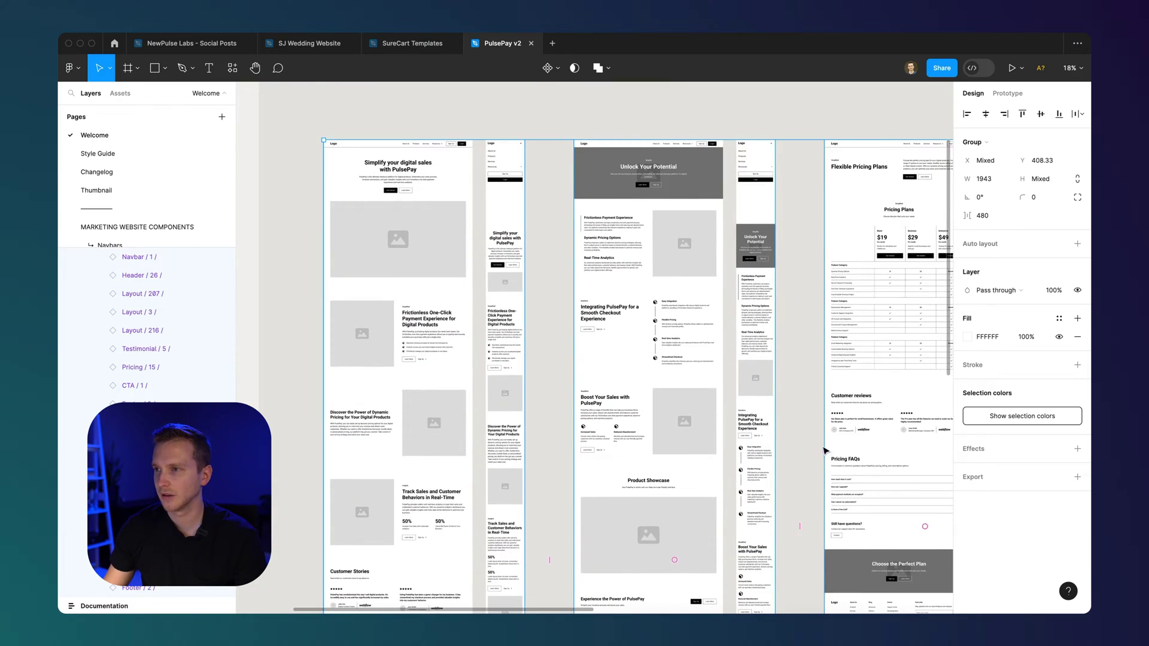
- Select the whole AI Sitemap 1 group and cut it from the Welcome page
{"action": "scroll", "coordinate": [596, 384], "scroll_direction": "down", "scroll_amount": 5}
{"action": "mouse_move", "coordinate": [604, 487]}
{"action": "left_mouse_down"}
{"action": "mouse_move", "coordinate": [435, 342]}
{"action": "mouse_move", "coordinate": [646, 339]}
{"action": "mouse_move", "coordinate": [539, 359]}
{"action": "mouse_move", "coordinate": [430, 341]}
{"action": "mouse_move", "coordinate": [643, 412]}
{"action": "mouse_move", "coordinate": [680, 370]}
{"action": "left_mouse_up"}
{"action": "left_click", "coordinate": [471, 170]}
{"action": "scroll", "coordinate": [393, 259], "scroll_direction": "up", "scroll_amount": 5}
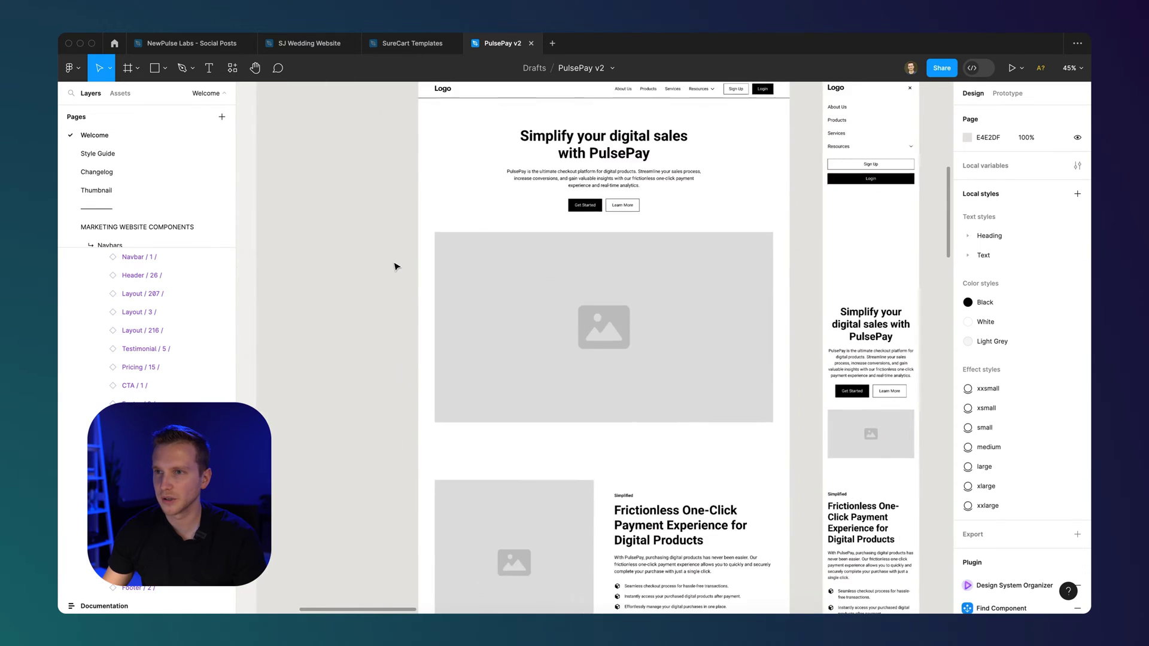
{"action": "scroll", "coordinate": [395, 266], "scroll_direction": "down", "scroll_amount": 2}
{"action": "scroll", "coordinate": [389, 251], "scroll_direction": "down", "scroll_amount": 10}
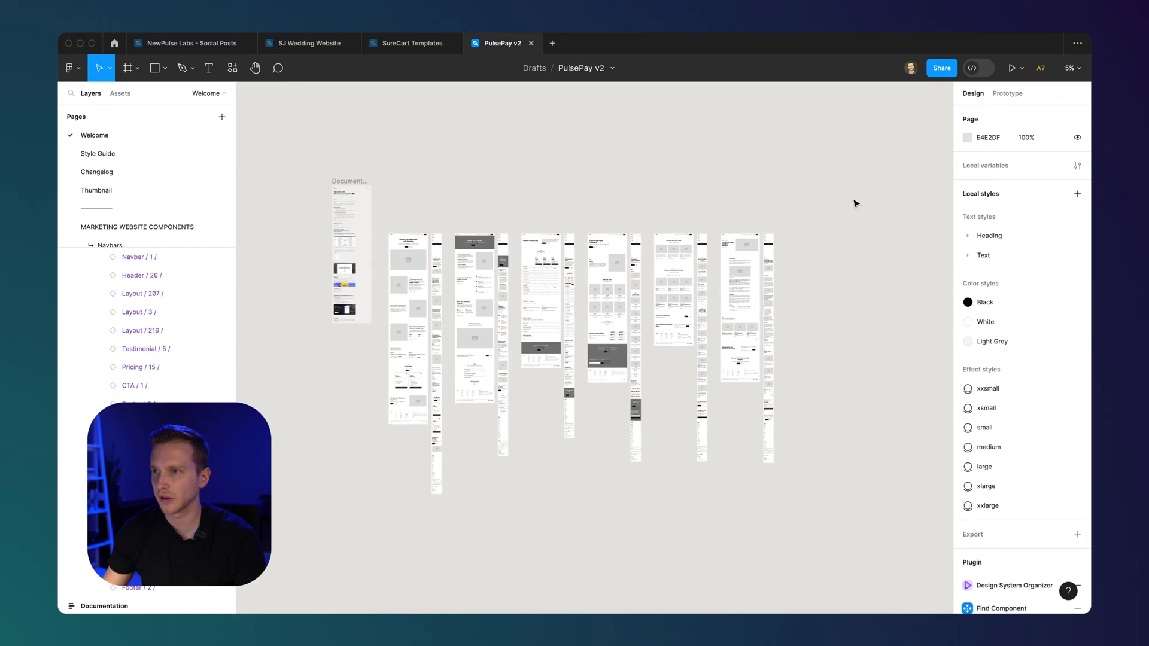
{"action": "left_click", "coordinate": [711, 250]}
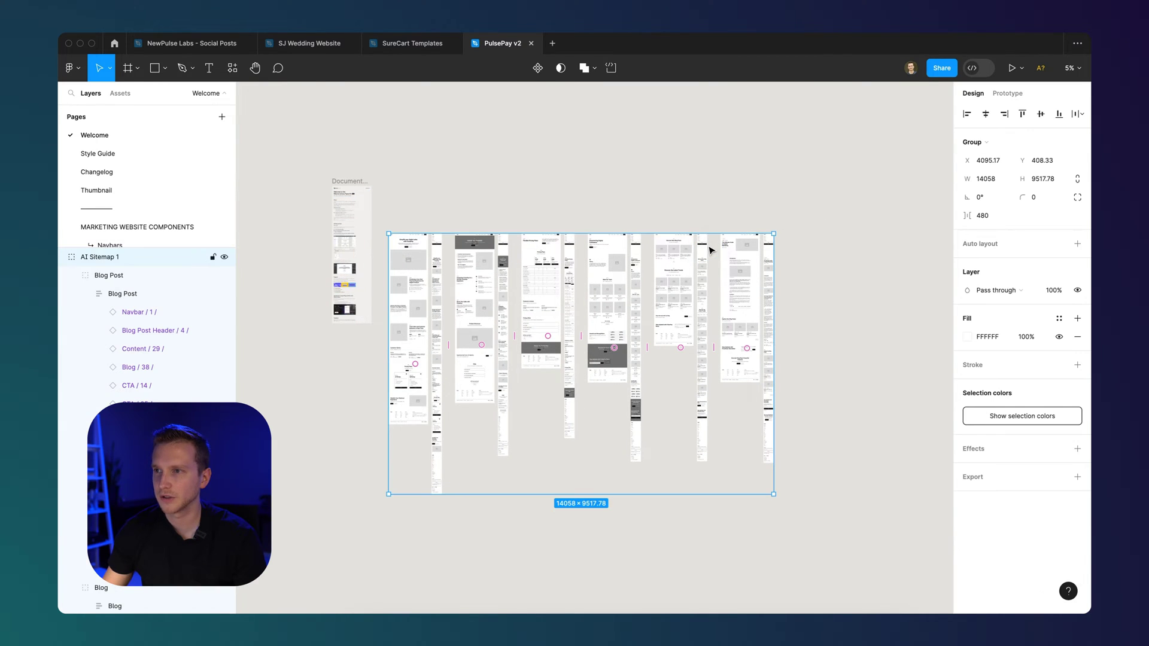
{"action": "key", "text": "Delete"}
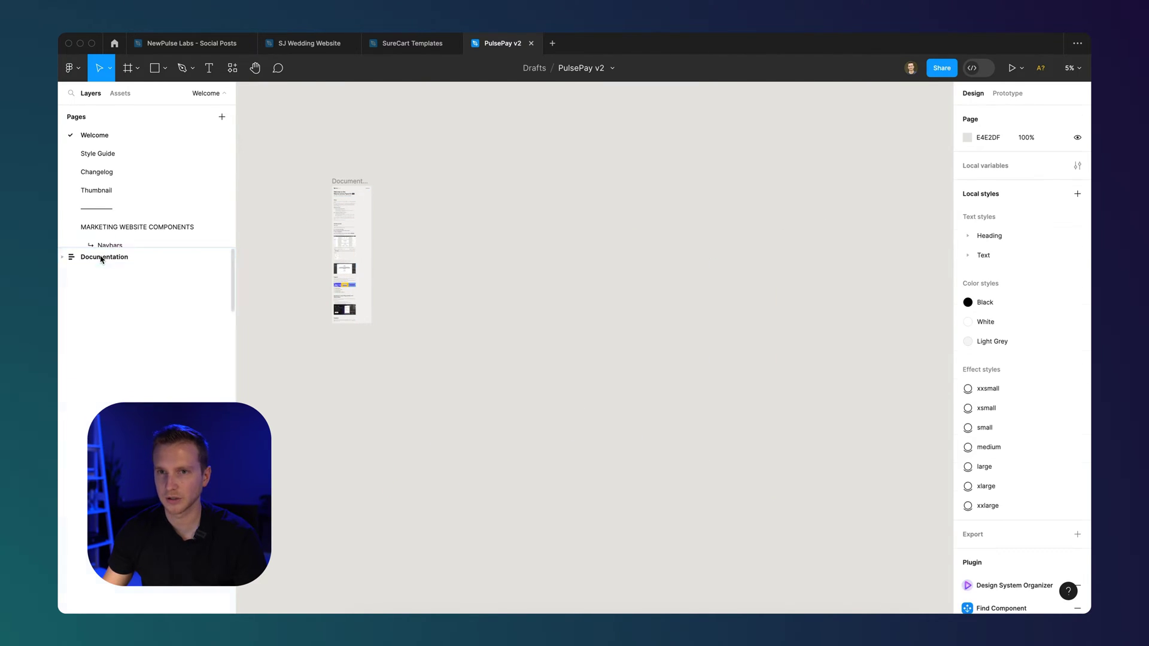
- Create a new page named Wireframes and paste the AI Sitemap 1 group onto it
{"action": "left_click", "coordinate": [222, 117]}
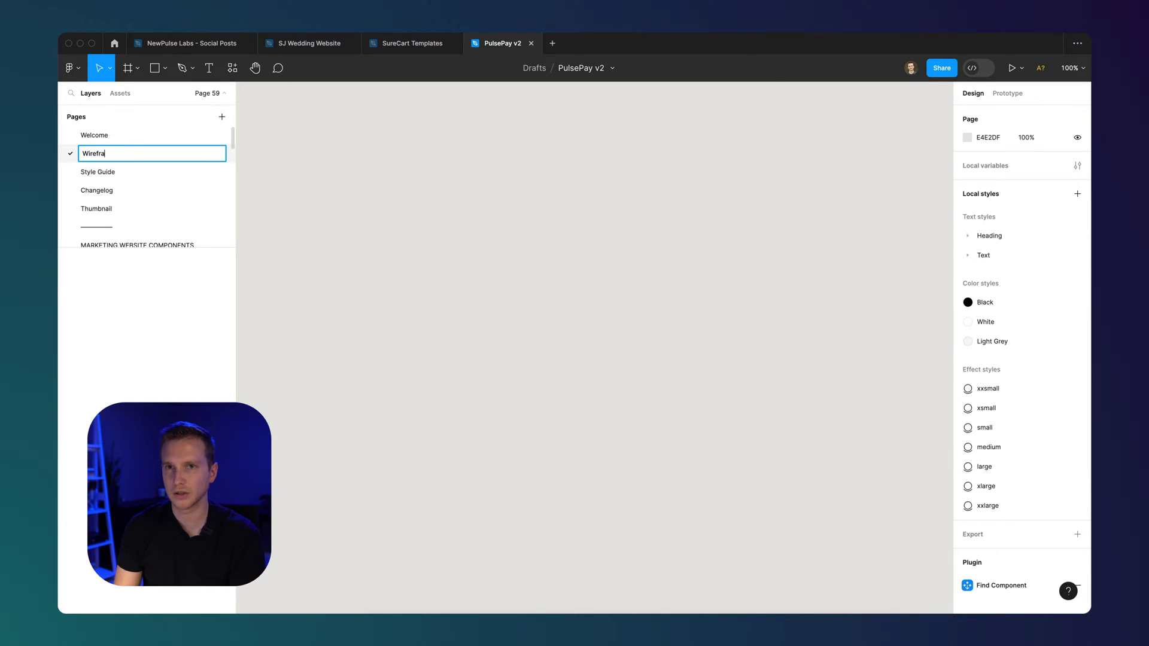
{"action": "type", "text": "Wireframes"}
{"action": "left_click", "coordinate": [375, 157]}
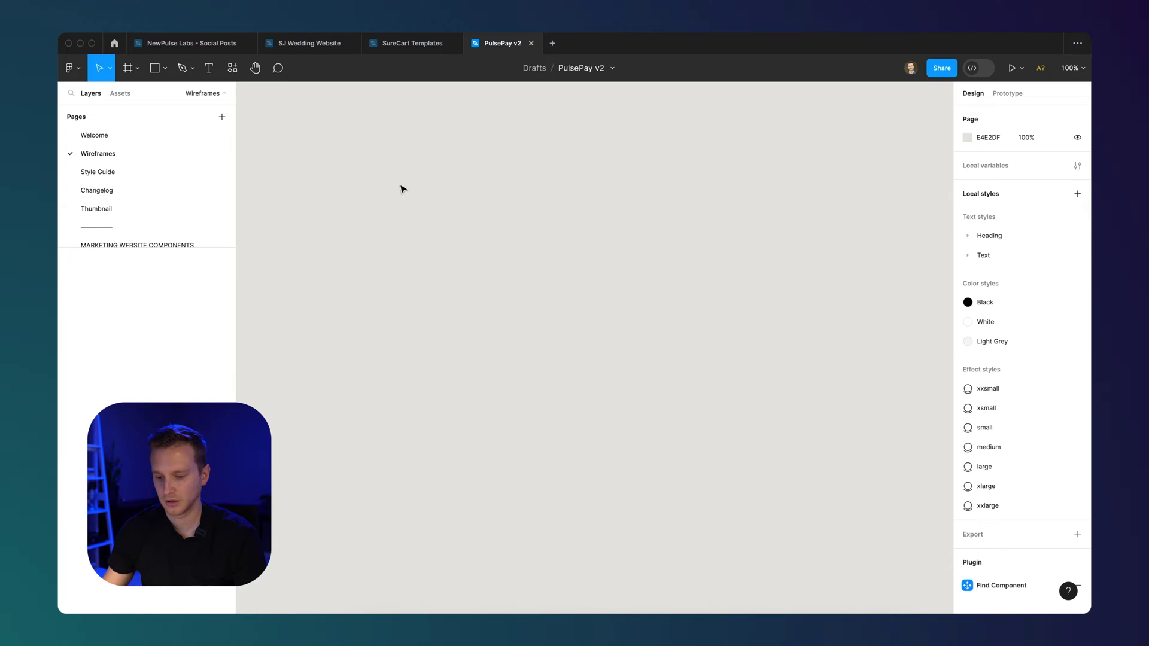
{"action": "key", "text": "ctrl+v"}
{"action": "left_click_drag", "start_coordinate": [487, 287], "coordinate": [533, 340]}
{"action": "scroll", "coordinate": [421, 260], "scroll_direction": "up", "scroll_amount": 5}
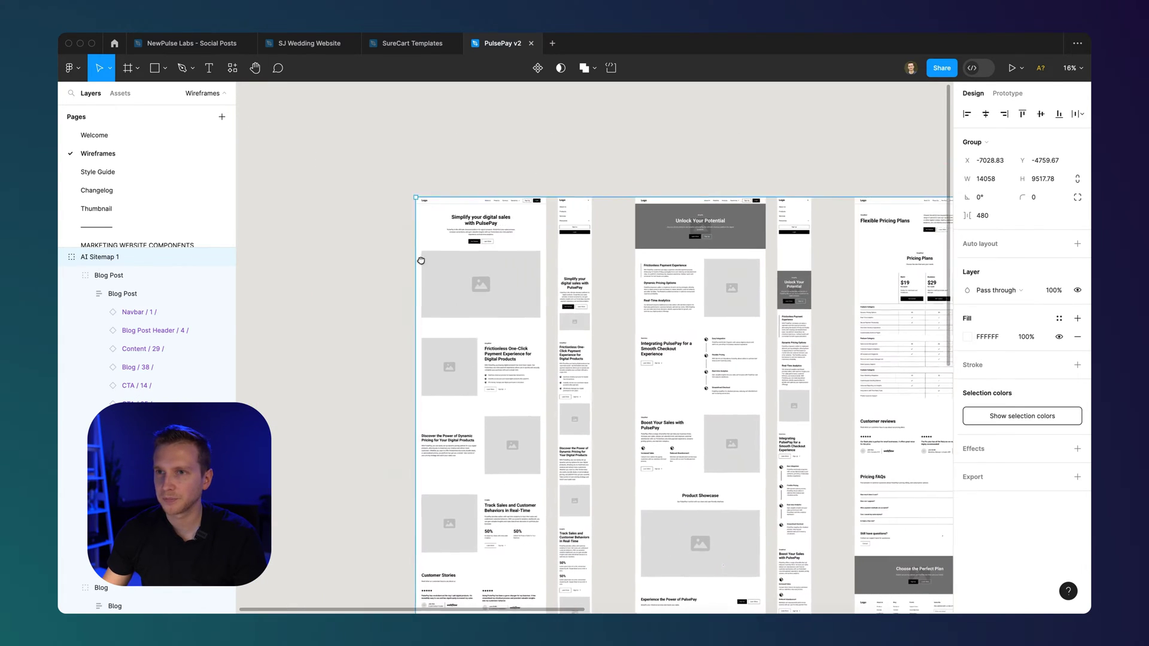
- Select the PulsePay hero heading text inside the AI Sitemap 1 wireframes
{"action": "left_click_drag", "start_coordinate": [421, 261], "coordinate": [431, 260]}
{"action": "left_click", "coordinate": [358, 246]}
{"action": "left_click", "coordinate": [617, 237]}
{"action": "scroll", "coordinate": [503, 231], "scroll_direction": "up", "scroll_amount": 7}
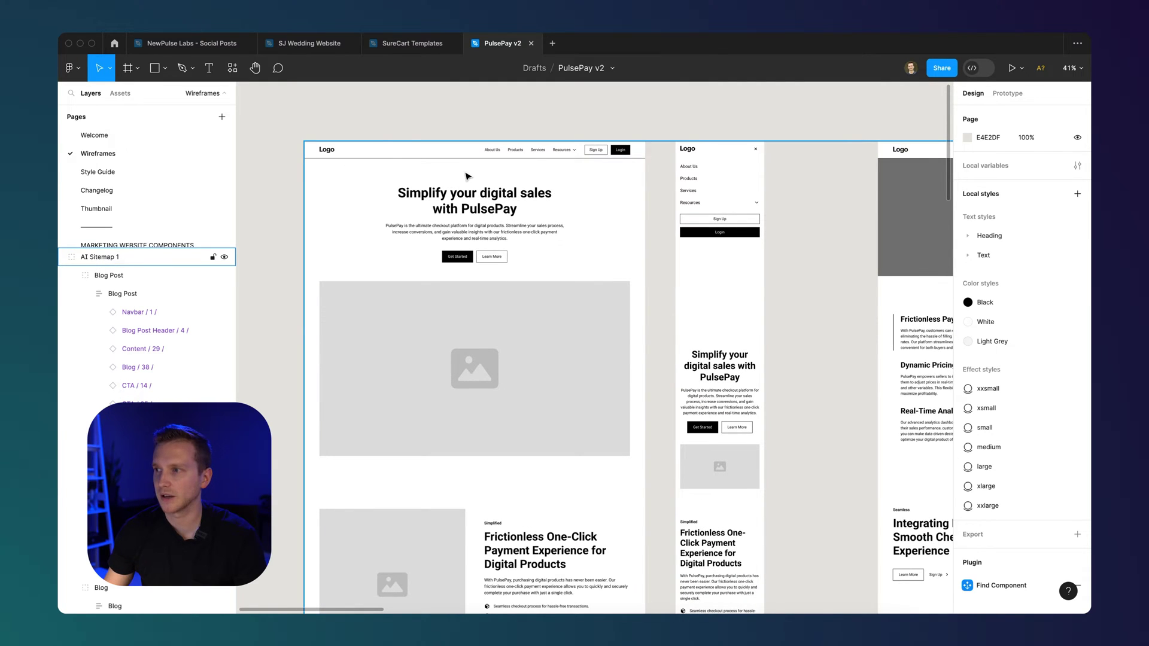
{"action": "scroll", "coordinate": [469, 198], "scroll_direction": "up", "scroll_amount": 4}
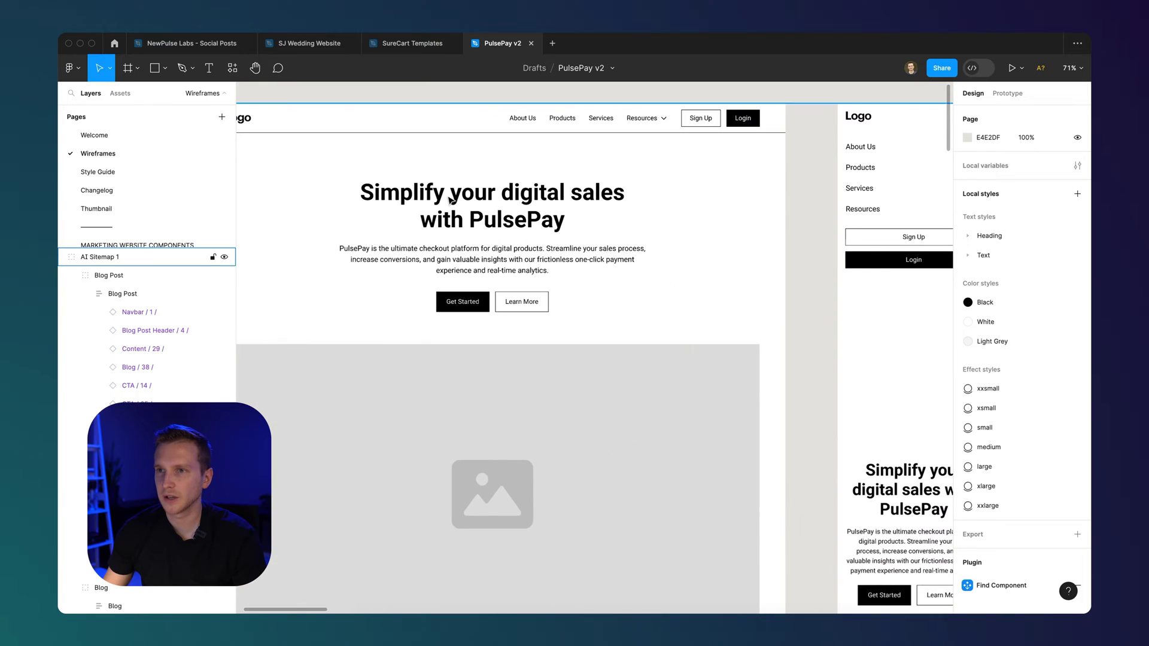
{"action": "left_click", "coordinate": [448, 203], "text": "super"}
{"action": "scroll", "coordinate": [447, 203], "scroll_direction": "down", "scroll_amount": 8}
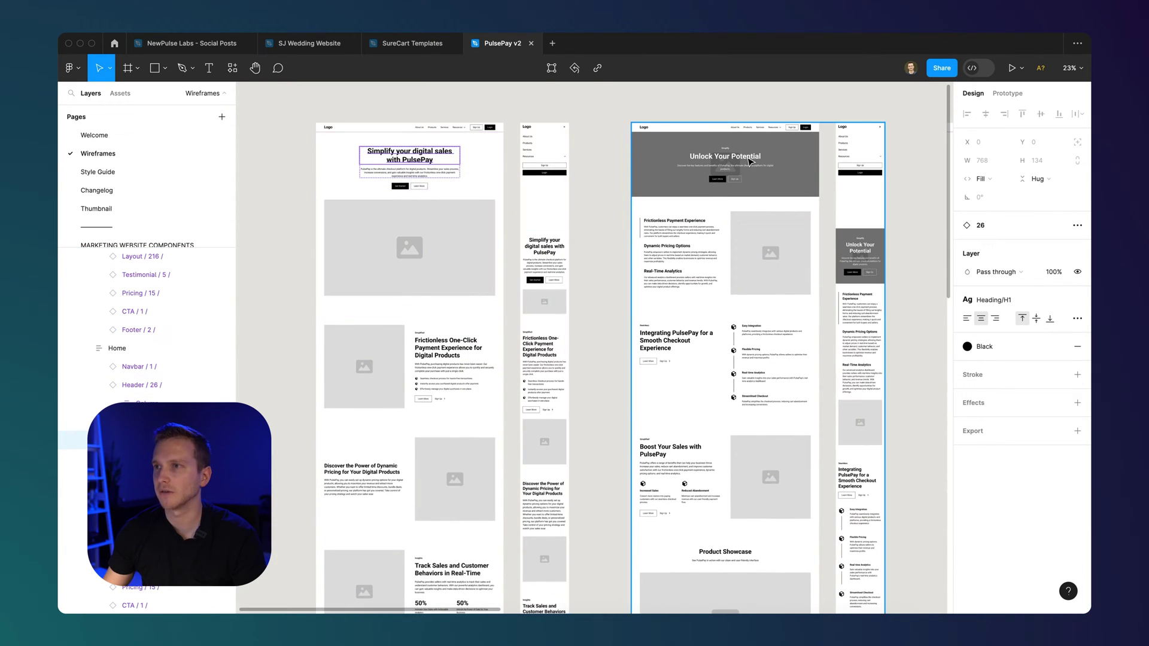
{"action": "scroll", "coordinate": [862, 216], "scroll_direction": "right", "scroll_amount": 5}
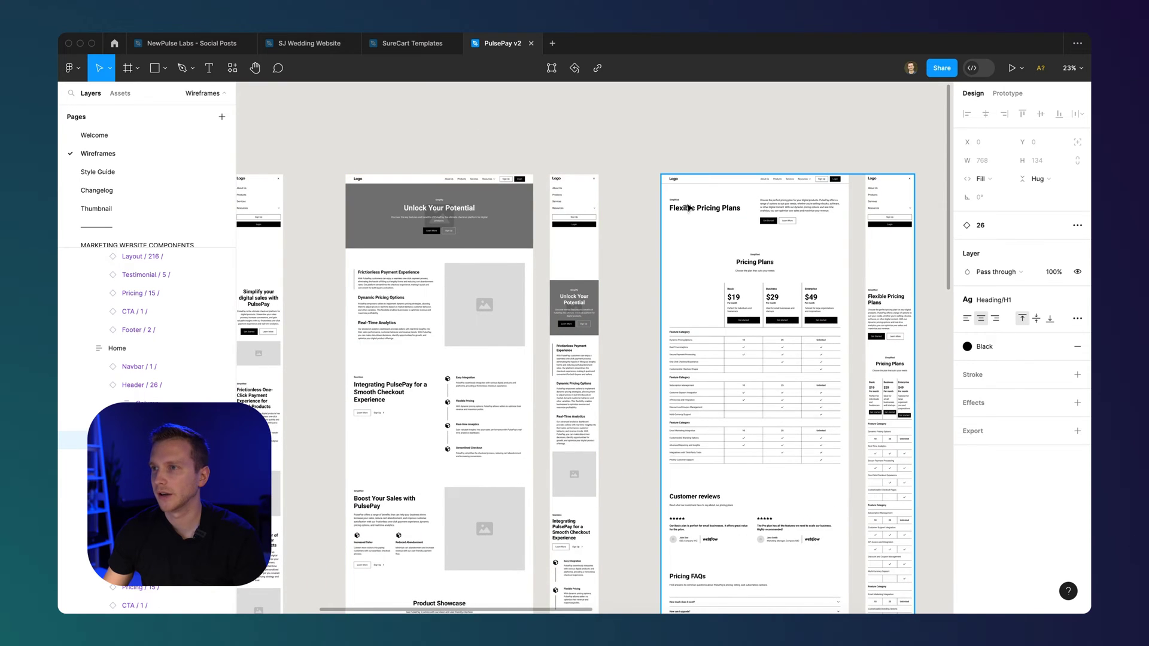
{"action": "scroll", "coordinate": [688, 208], "scroll_direction": "right", "scroll_amount": 2}
{"action": "scroll", "coordinate": [592, 245], "scroll_direction": "left", "scroll_amount": 8}
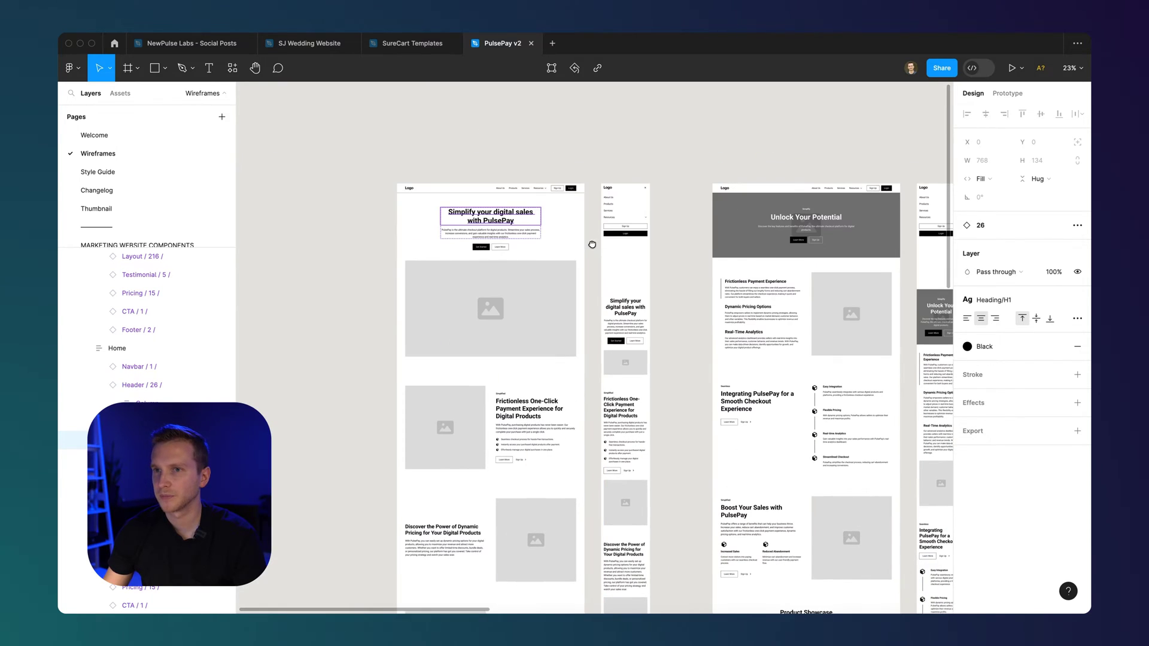
- Edit the H1 text style to use DM Sans, keeping the Bold weight
{"action": "left_click", "coordinate": [996, 301]}
{"action": "left_click", "coordinate": [1061, 388]}
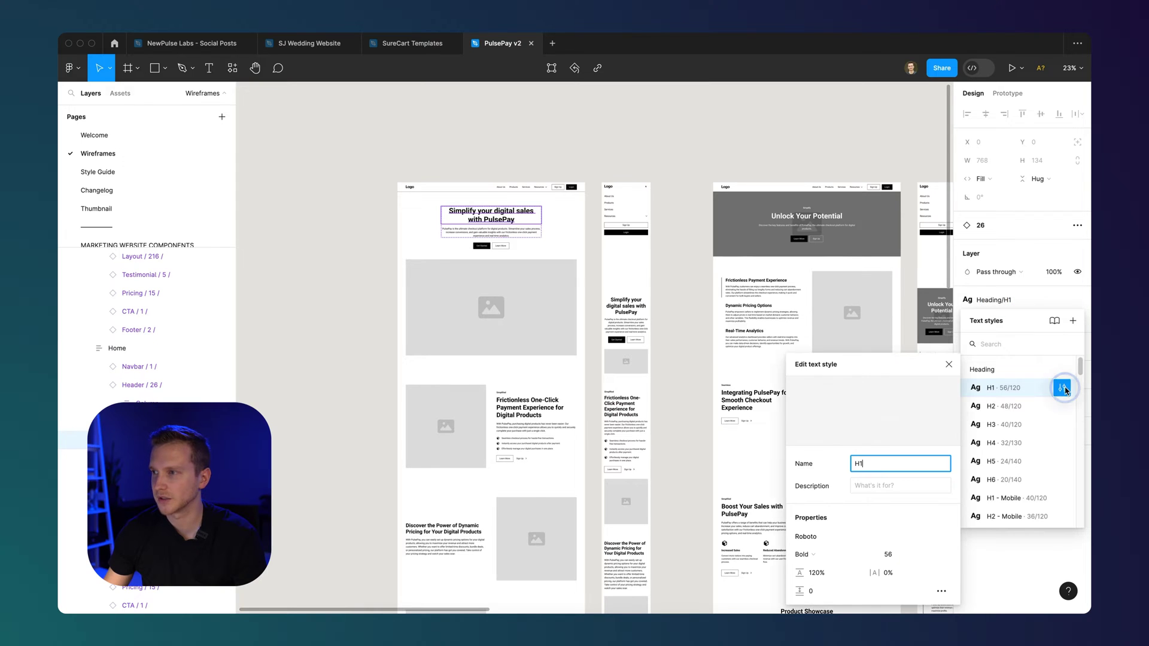
{"action": "left_click", "coordinate": [832, 535]}
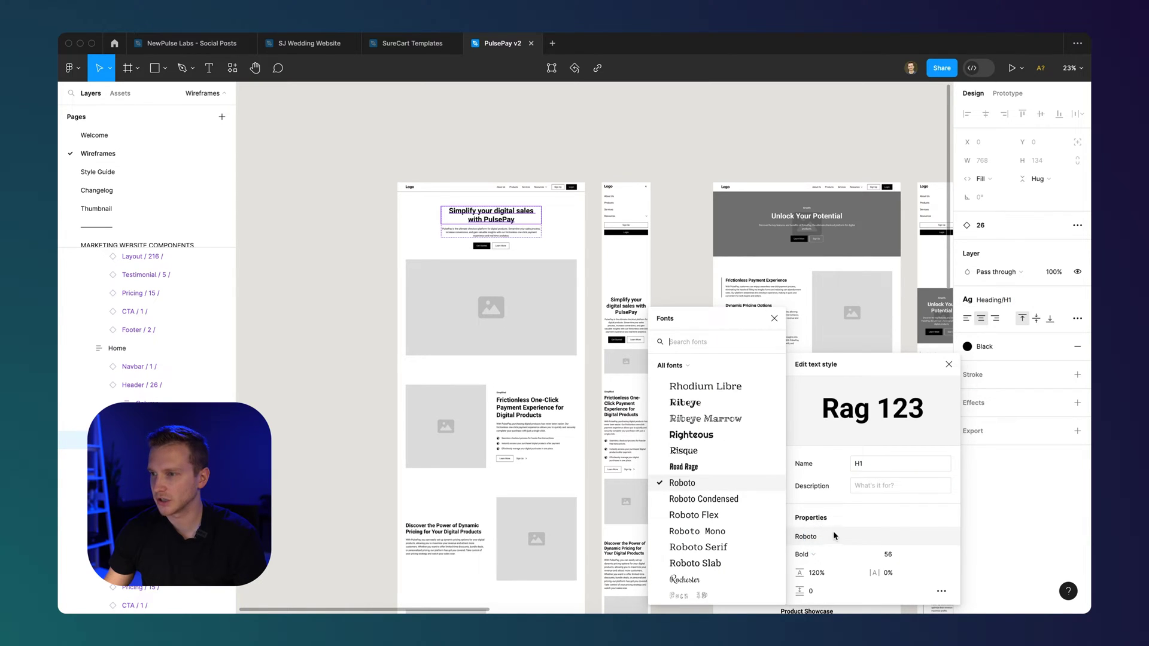
{"action": "type", "text": "Ins"}
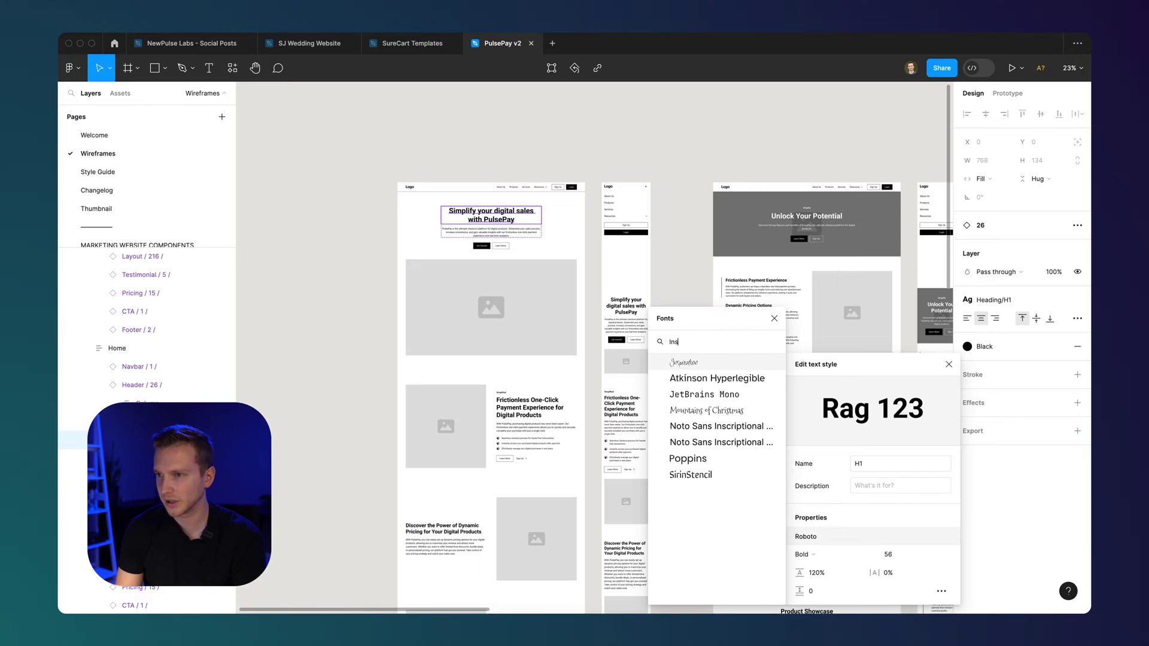
{"action": "type", "text": "trDM"}
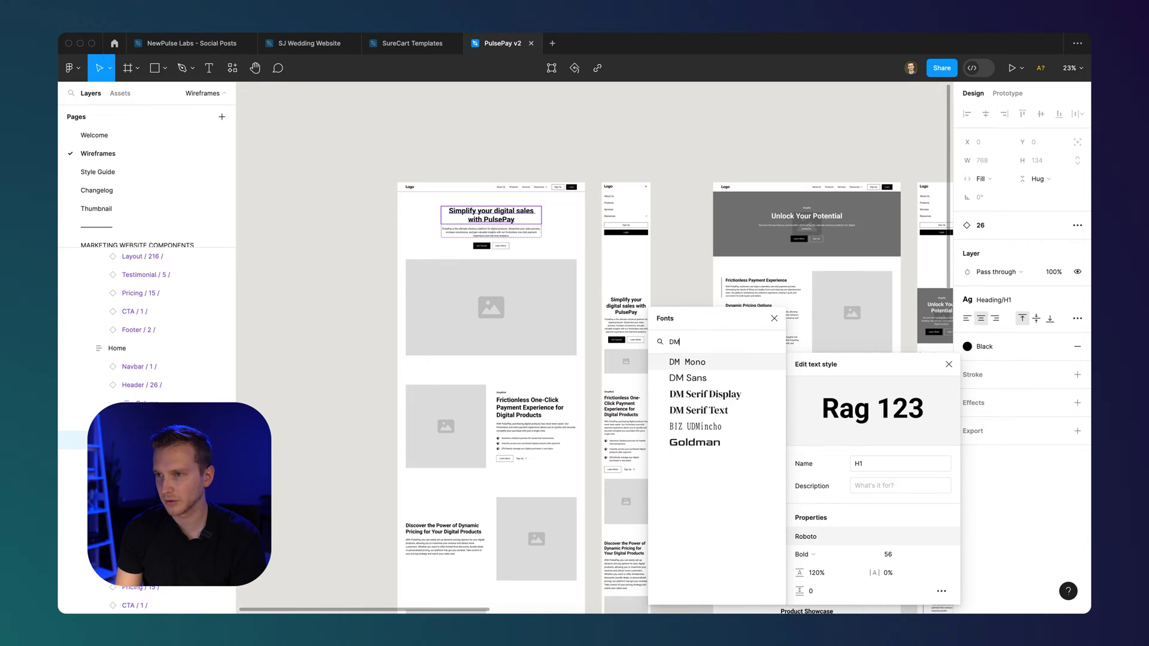
{"action": "left_click", "coordinate": [727, 378]}
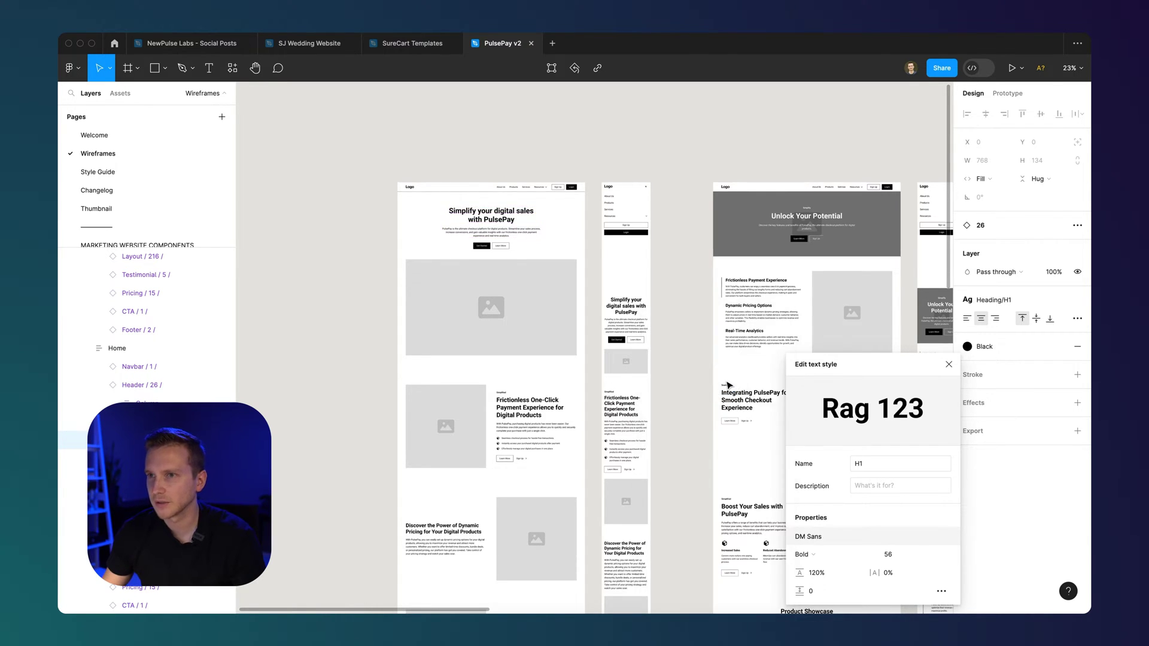
{"action": "left_click", "coordinate": [811, 556]}
{"action": "left_click", "coordinate": [322, 241]}
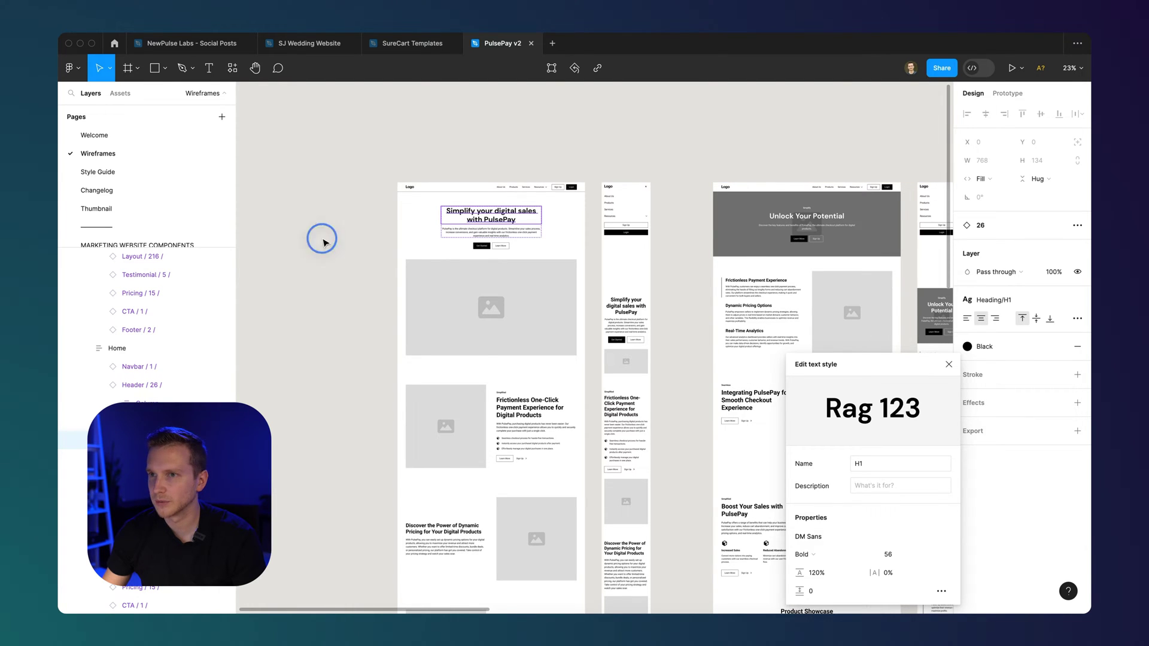
{"action": "left_click", "coordinate": [477, 160]}
- Pan across the wireframe frames to check the headings now render in DM Sans
{"action": "scroll", "coordinate": [496, 207], "scroll_direction": "up", "scroll_amount": 5}
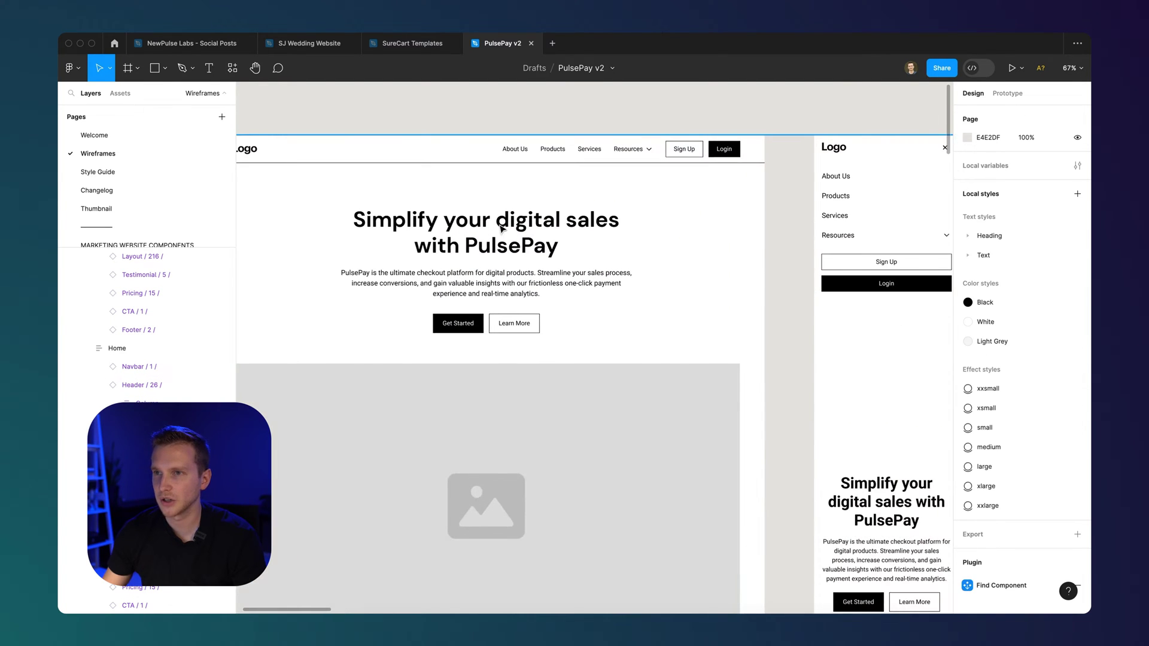
{"action": "scroll", "coordinate": [753, 349], "scroll_direction": "right", "scroll_amount": 10}
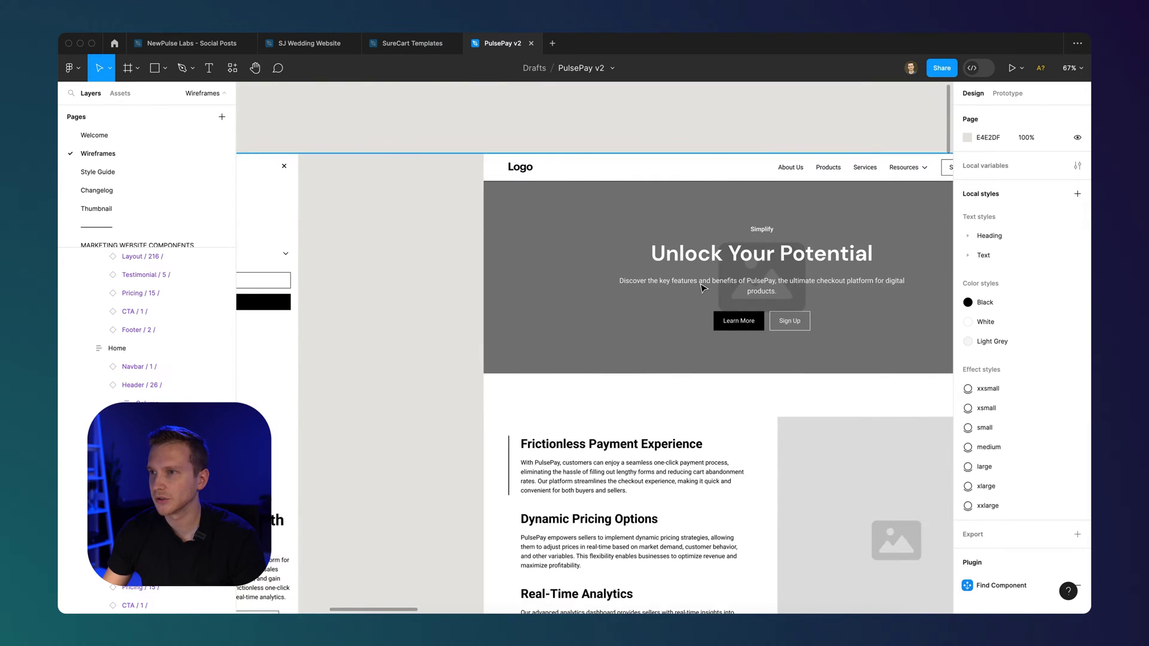
{"action": "scroll", "coordinate": [859, 299], "scroll_direction": "right", "scroll_amount": 10}
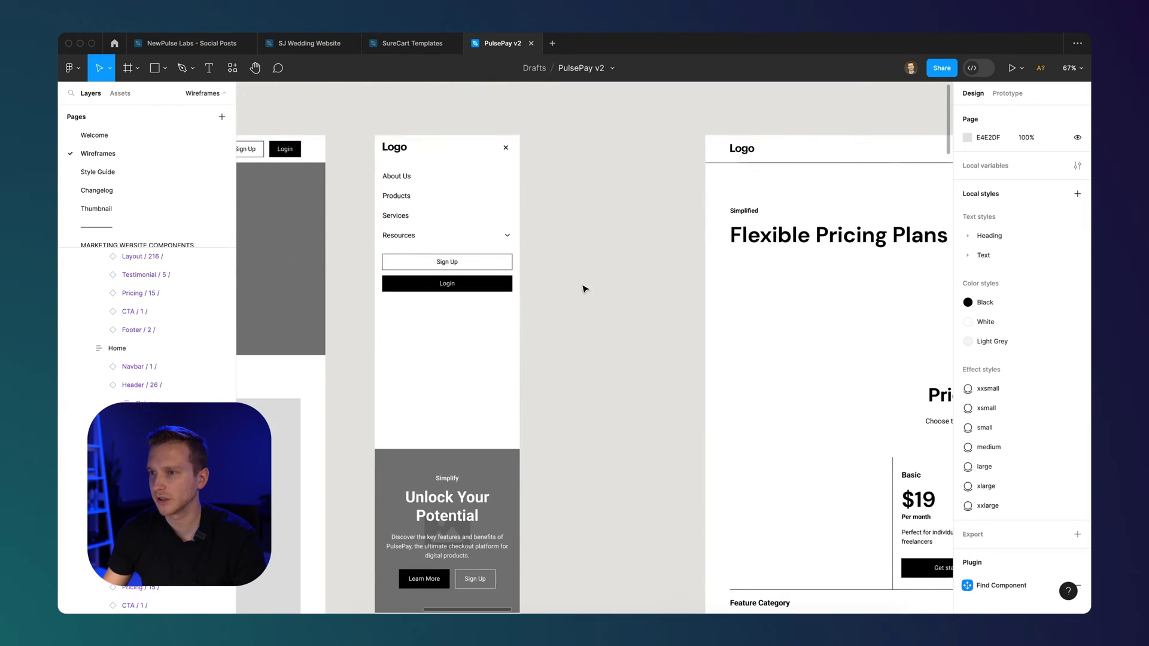
{"action": "scroll", "coordinate": [865, 253], "scroll_direction": "right", "scroll_amount": 4}
{"action": "scroll", "coordinate": [648, 284], "scroll_direction": "left", "scroll_amount": 15}
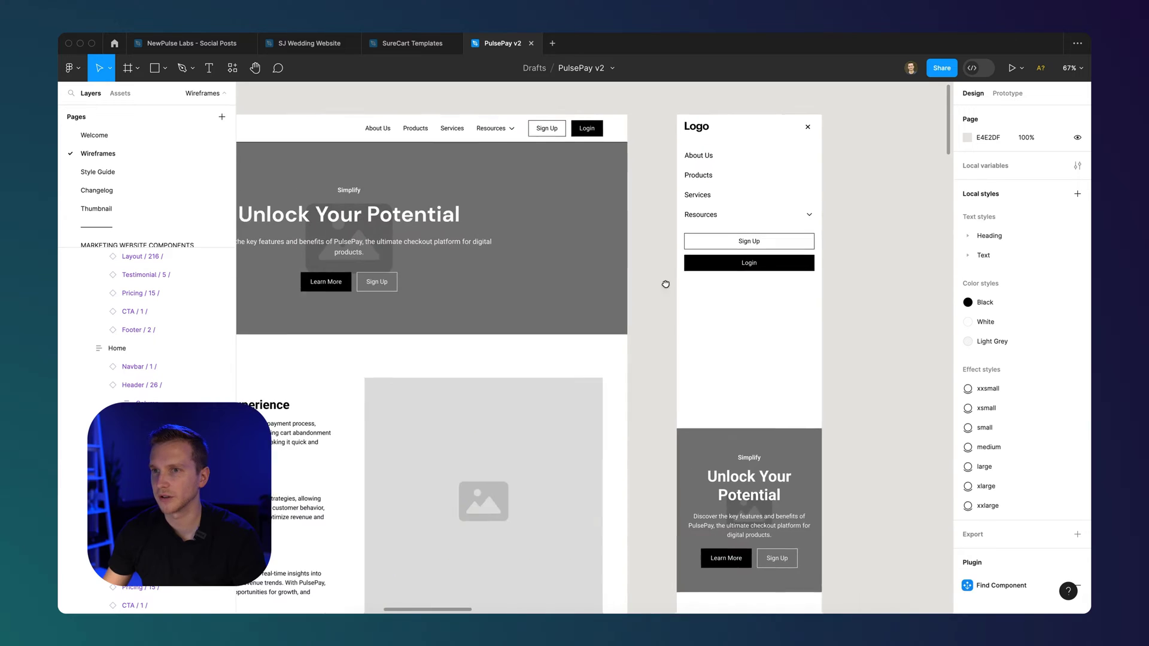
{"action": "scroll", "coordinate": [632, 282], "scroll_direction": "left", "scroll_amount": 15}
{"action": "scroll", "coordinate": [499, 274], "scroll_direction": "down", "scroll_amount": 2}
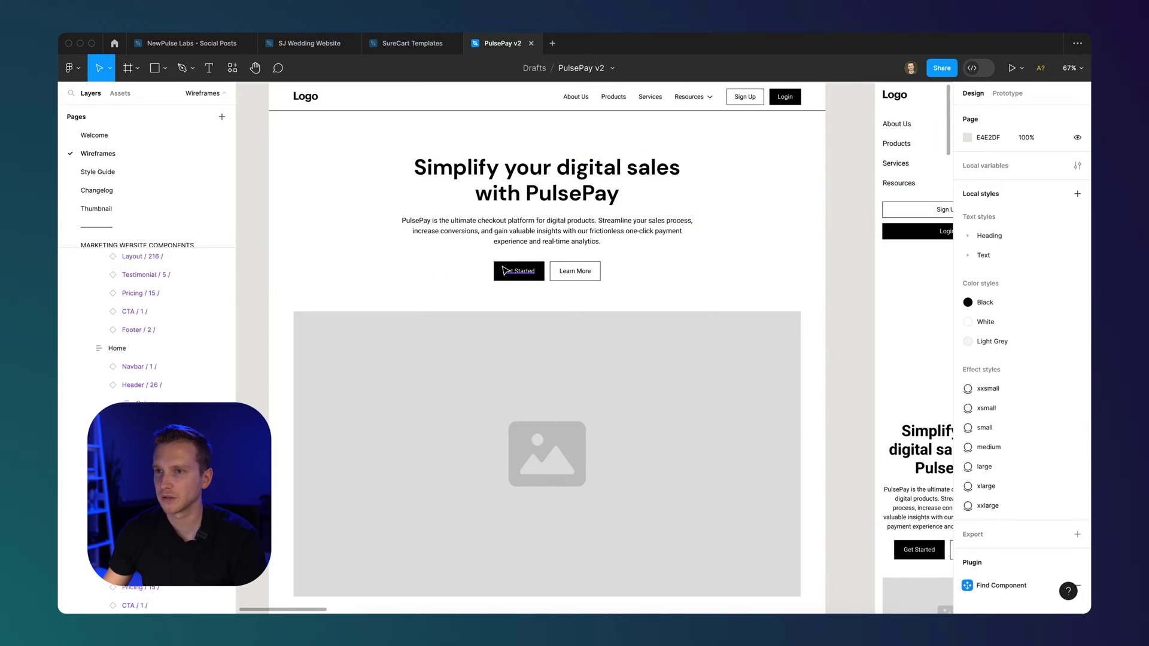
- Select the Get Started button and jump to its main component
{"action": "left_click", "coordinate": [500, 271]}
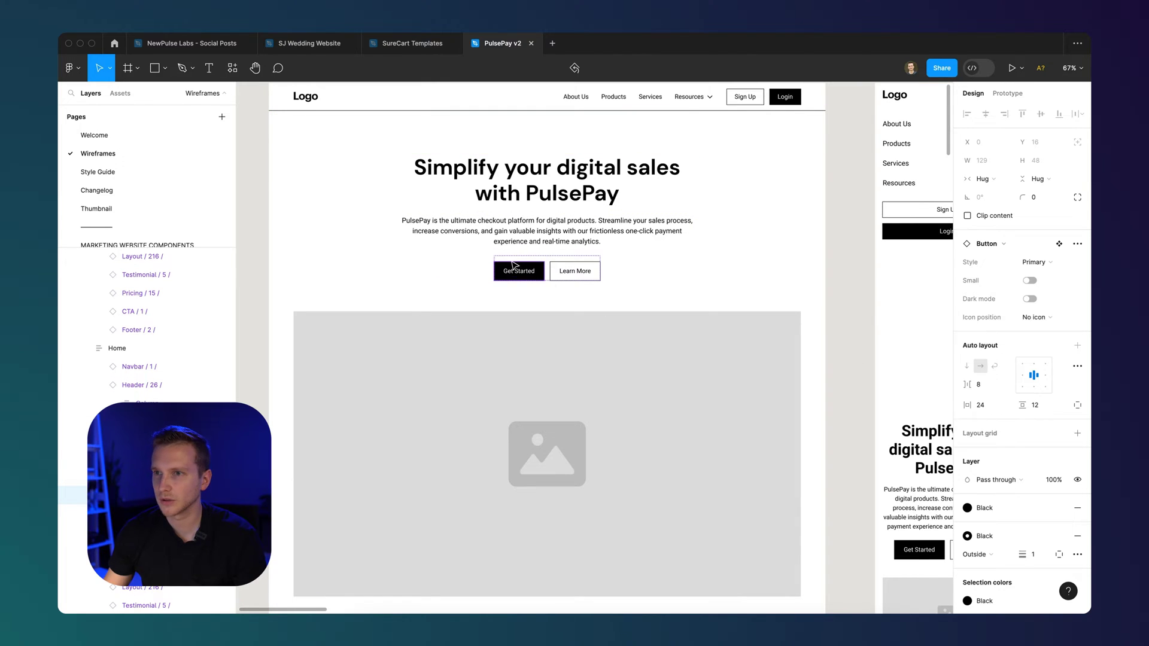
{"action": "scroll", "coordinate": [150, 359], "scroll_direction": "down", "scroll_amount": 1}
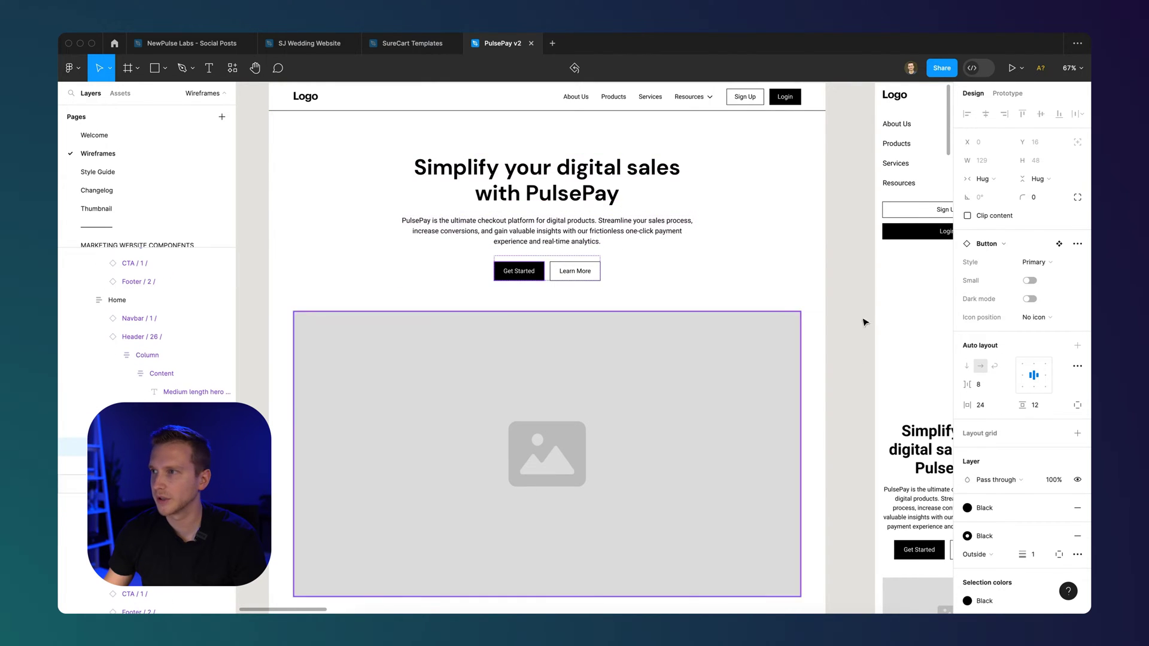
{"action": "left_click", "coordinate": [1058, 245]}
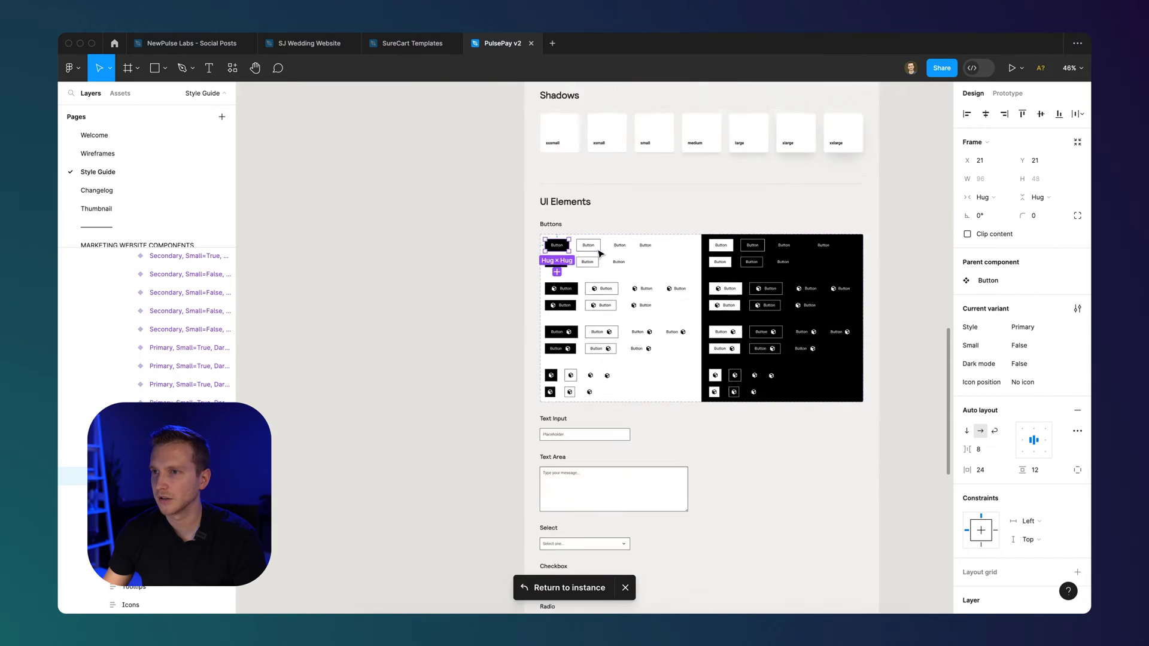
- Zoom onto the Style Guide's Buttons set and select the top-left Primary Button variant
{"action": "scroll", "coordinate": [599, 253], "scroll_direction": "down", "scroll_amount": 5}
{"action": "scroll", "coordinate": [782, 397], "scroll_direction": "up", "scroll_amount": 10}
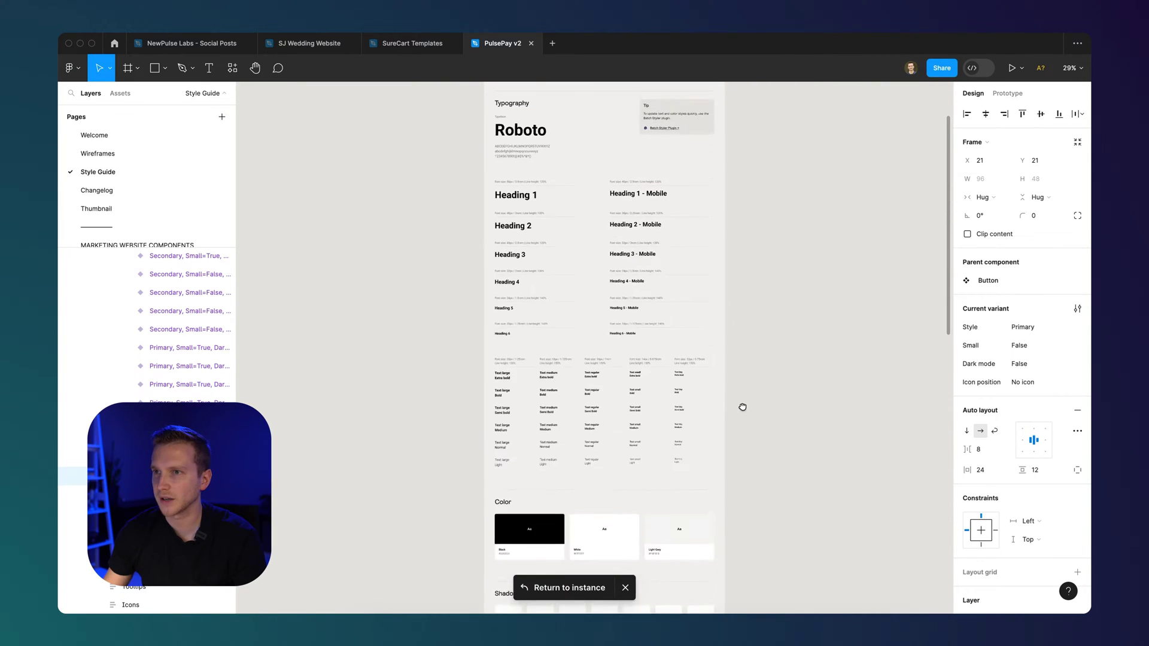
{"action": "scroll", "coordinate": [742, 407], "scroll_direction": "up", "scroll_amount": 3}
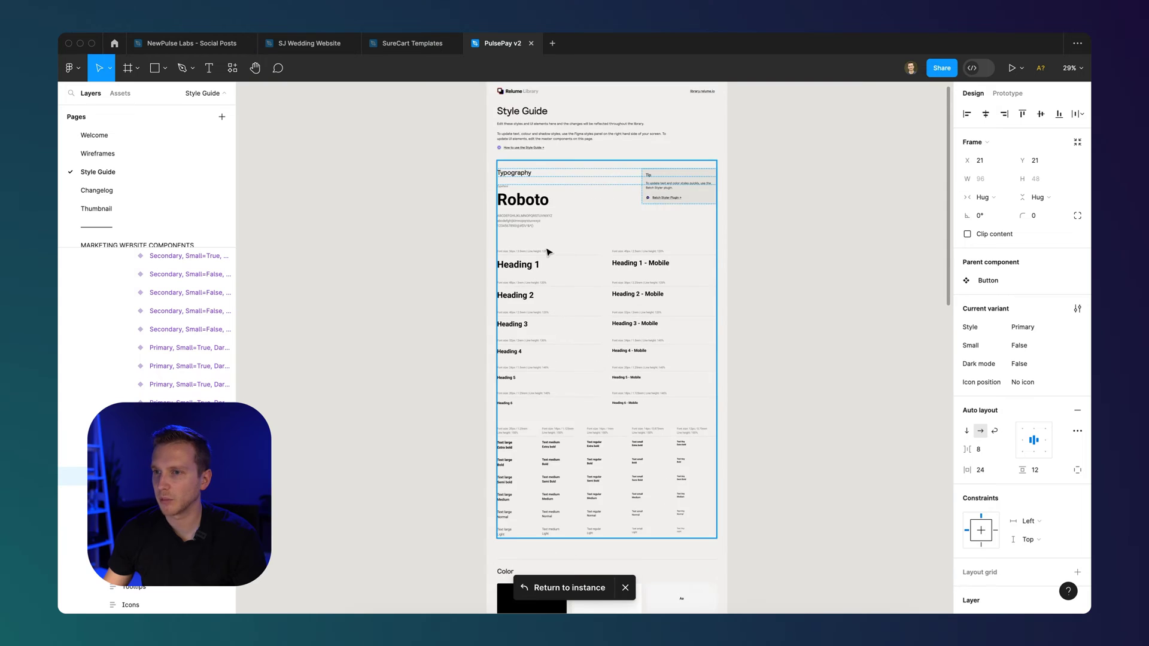
{"action": "scroll", "coordinate": [548, 252], "scroll_direction": "down", "scroll_amount": 3}
{"action": "scroll", "coordinate": [579, 240], "scroll_direction": "down", "scroll_amount": 12}
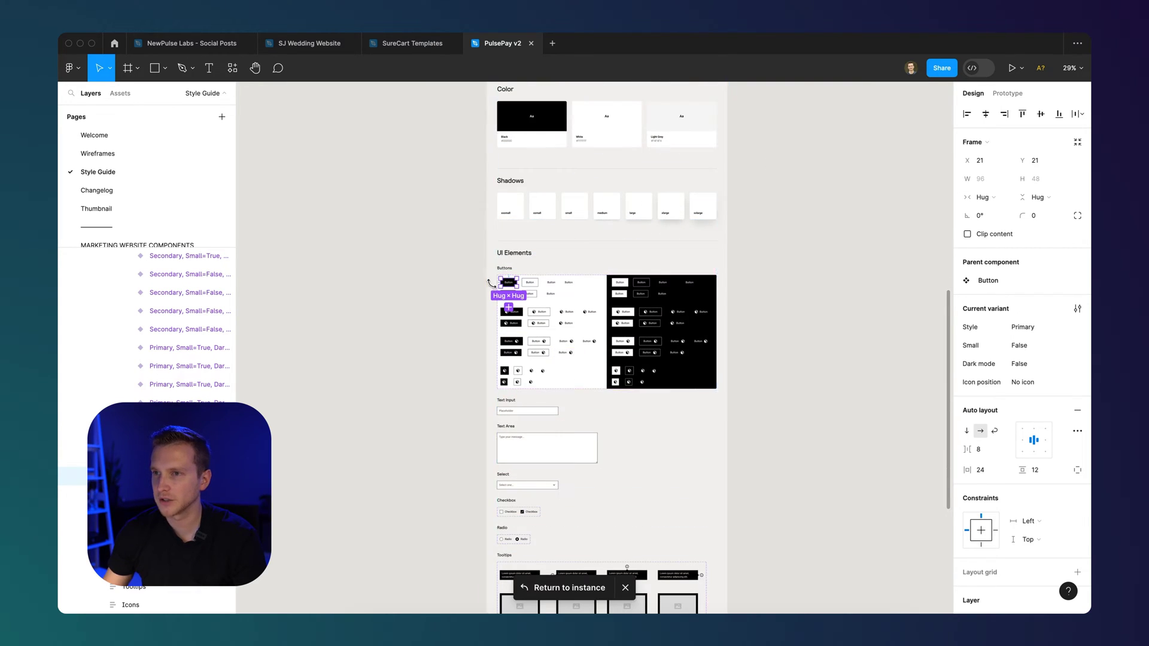
{"action": "key", "text": "Escape"}
{"action": "scroll", "coordinate": [489, 283], "scroll_direction": "up", "scroll_amount": 5}
{"action": "left_click", "coordinate": [473, 280]}
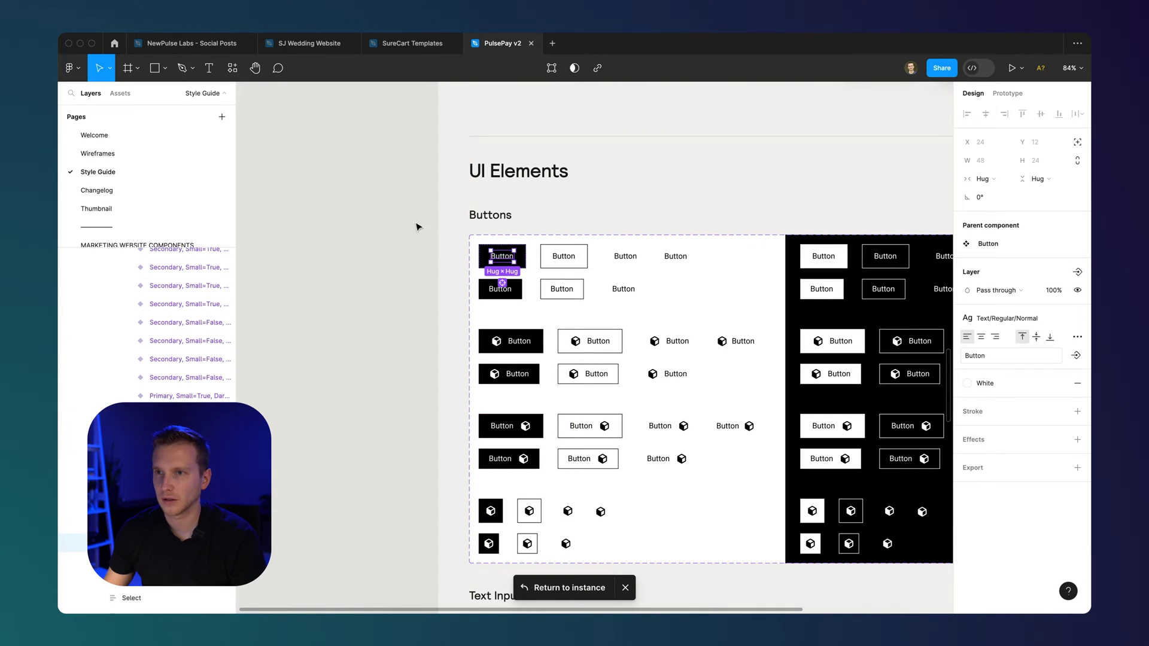
{"action": "left_click", "coordinate": [523, 252]}
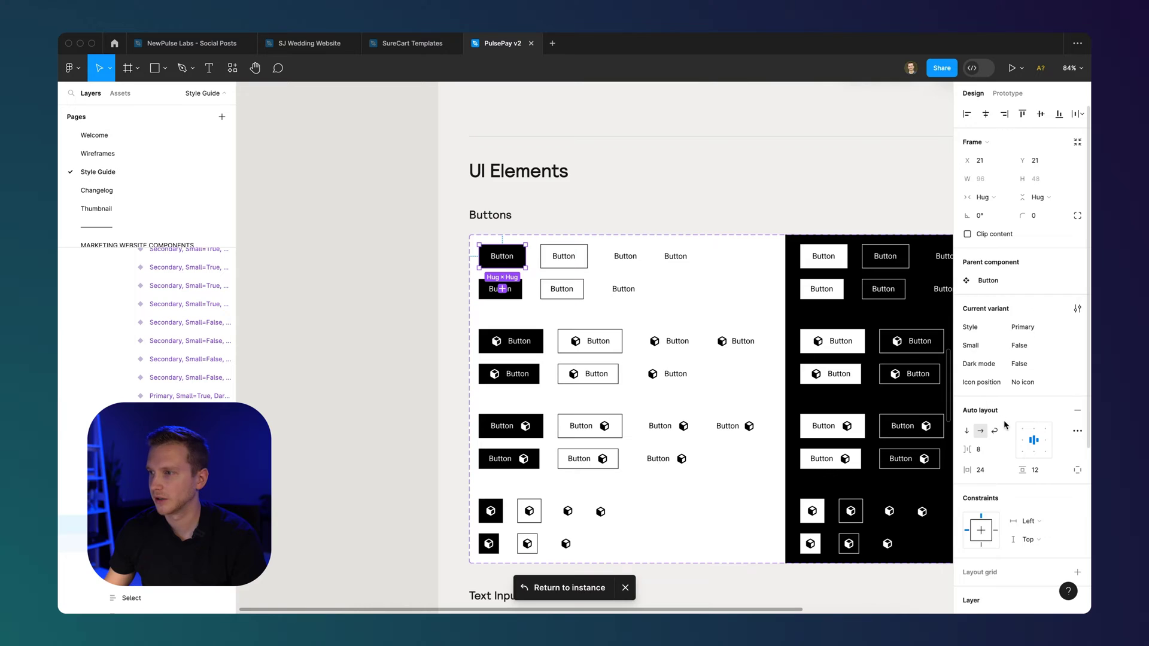
{"action": "scroll", "coordinate": [998, 445], "scroll_direction": "down", "scroll_amount": 5}
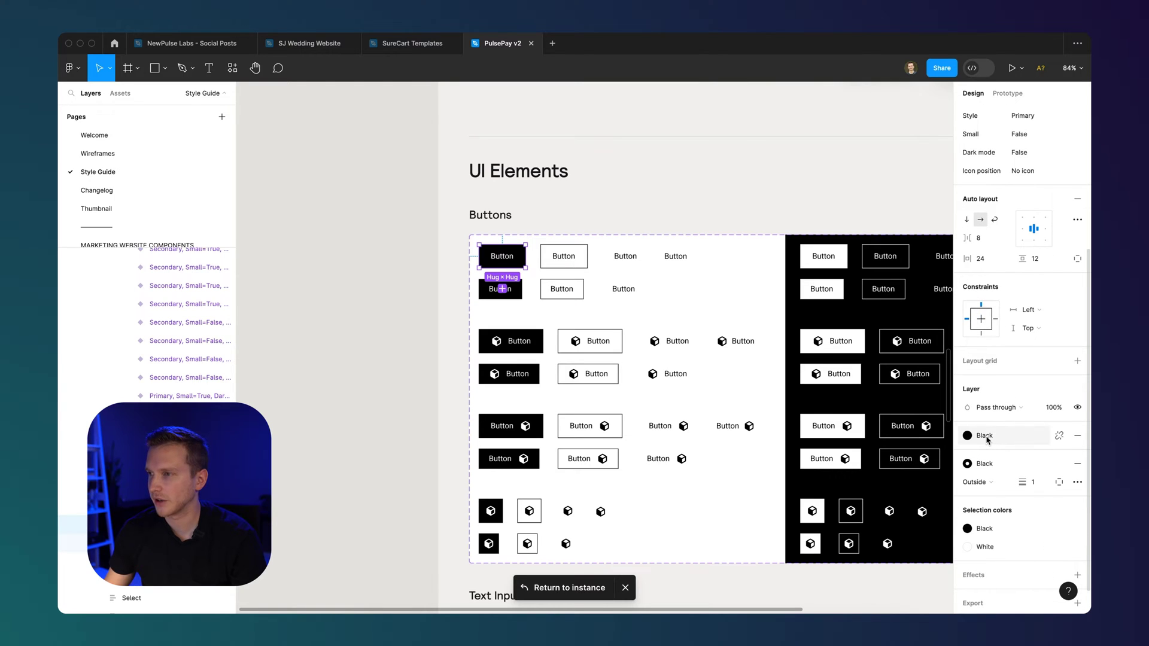
- Detach the black fill style, set the Primary button fill to blue 2824ED, and add a second fill
{"action": "left_click", "coordinate": [1059, 435]}
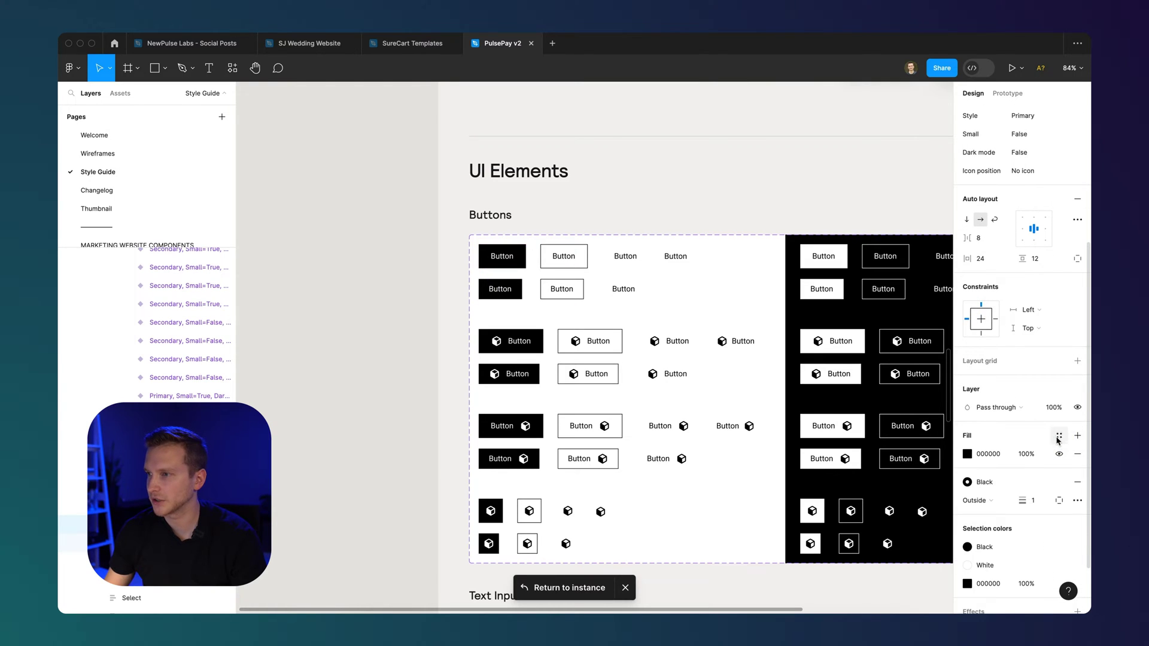
{"action": "left_click", "coordinate": [967, 454]}
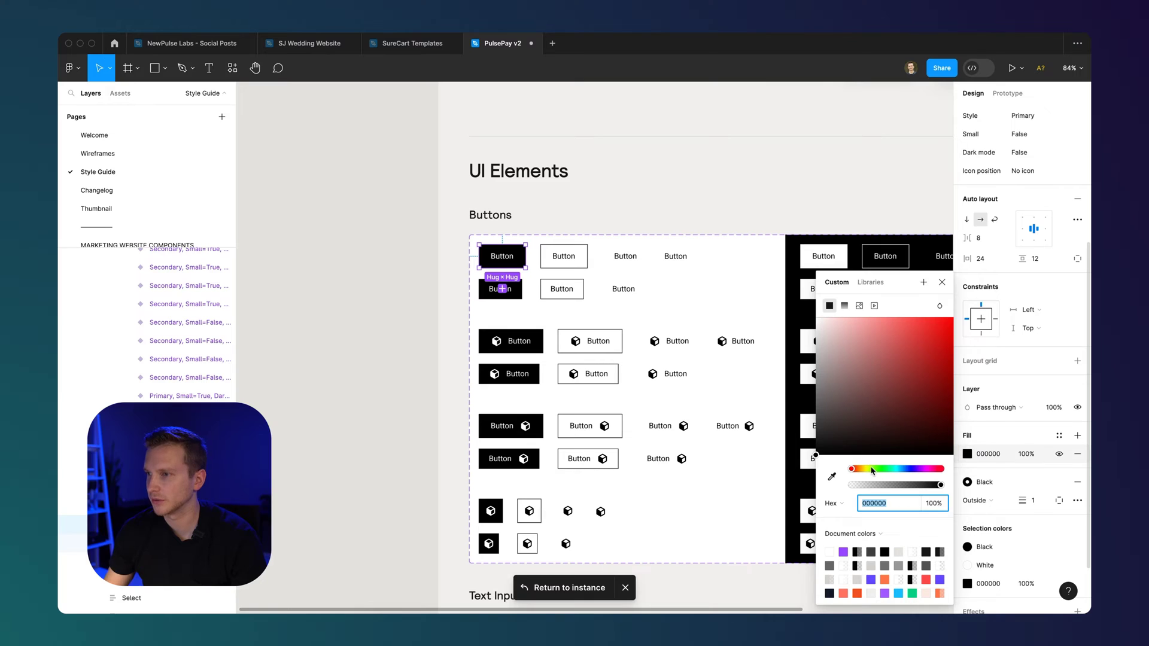
{"action": "left_click_drag", "start_coordinate": [879, 471], "coordinate": [909, 469]}
{"action": "left_click_drag", "start_coordinate": [923, 384], "coordinate": [932, 342]}
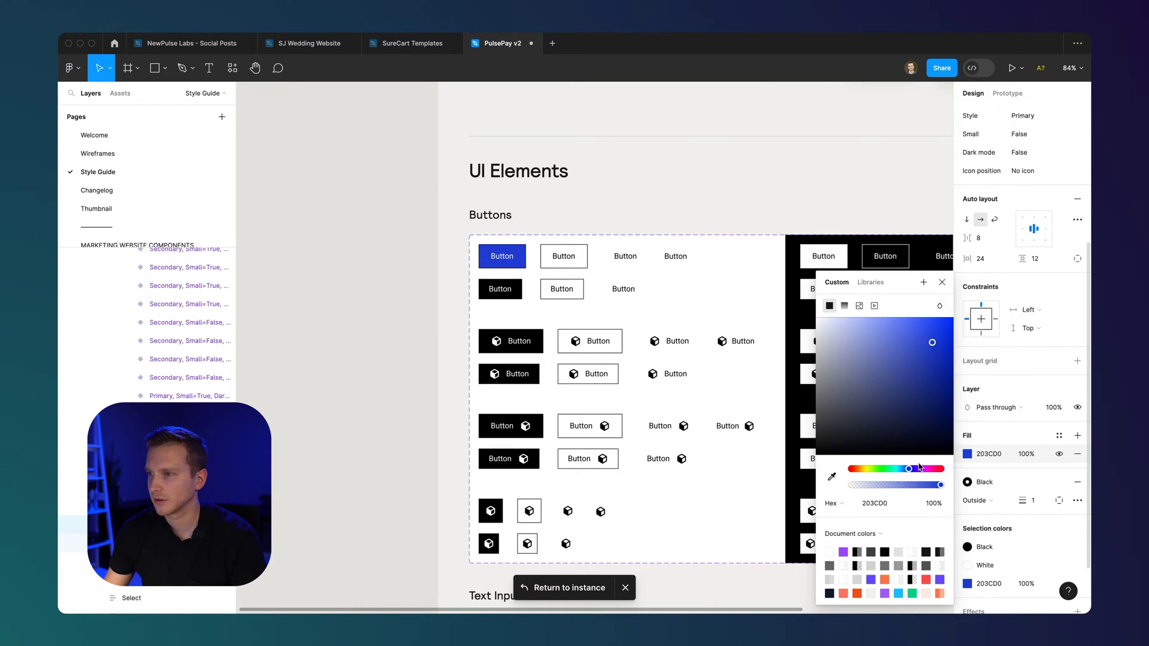
{"action": "left_click", "coordinate": [910, 470]}
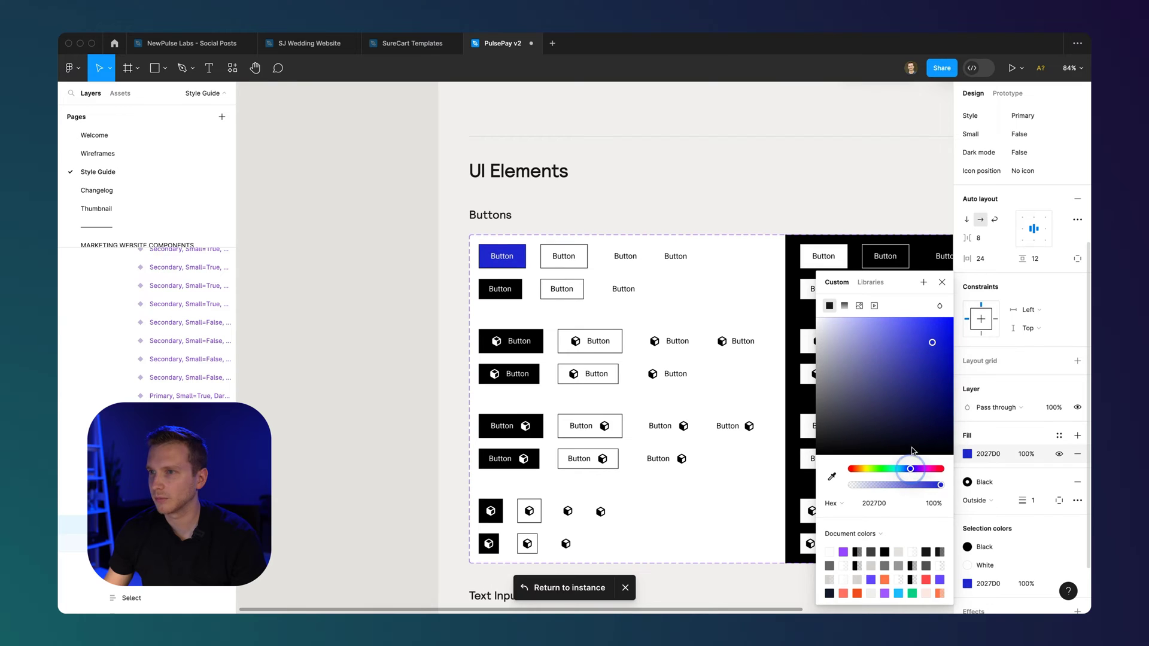
{"action": "left_click_drag", "start_coordinate": [939, 349], "coordinate": [933, 327]}
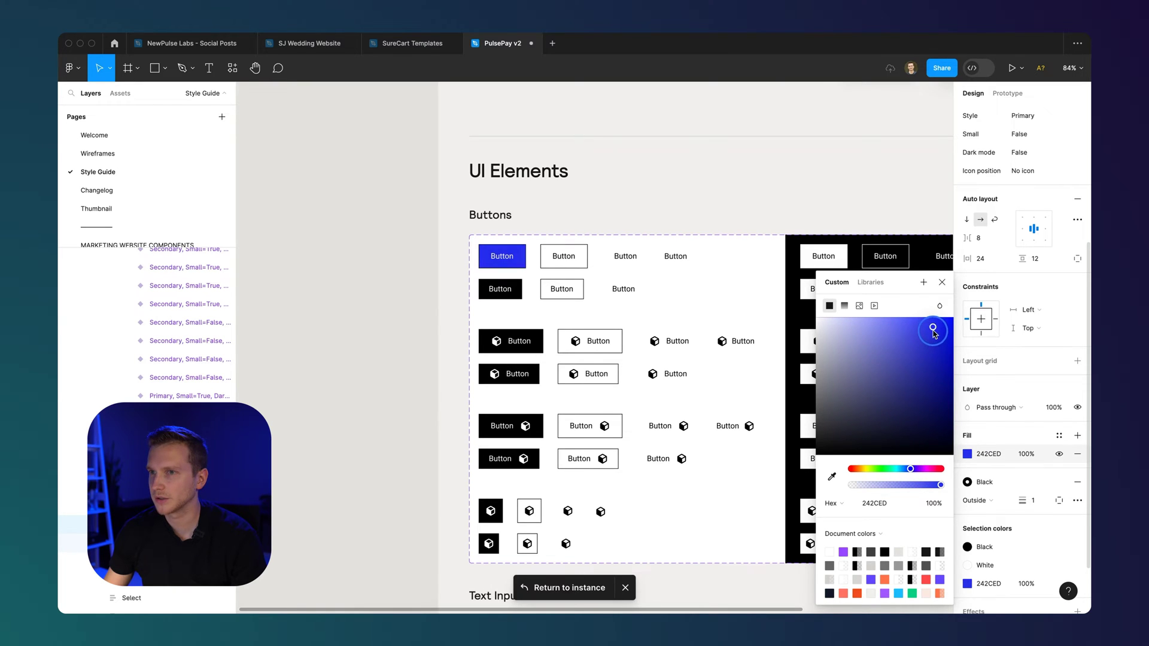
{"action": "left_click_drag", "start_coordinate": [910, 470], "coordinate": [911, 469]}
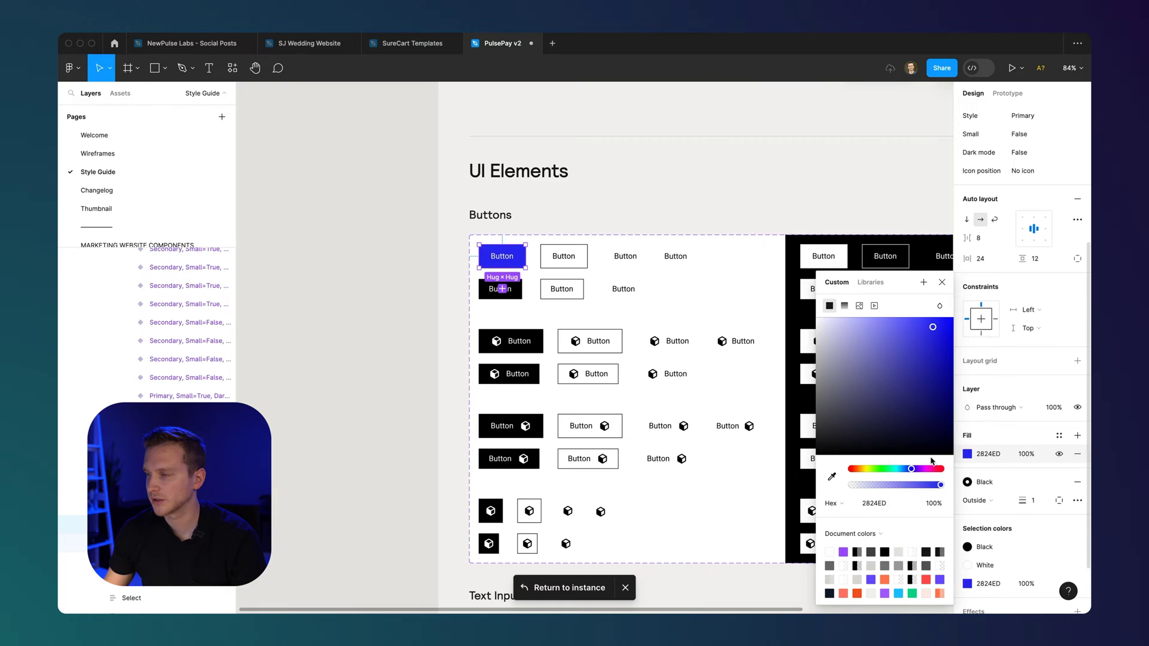
{"action": "left_click", "coordinate": [991, 456]}
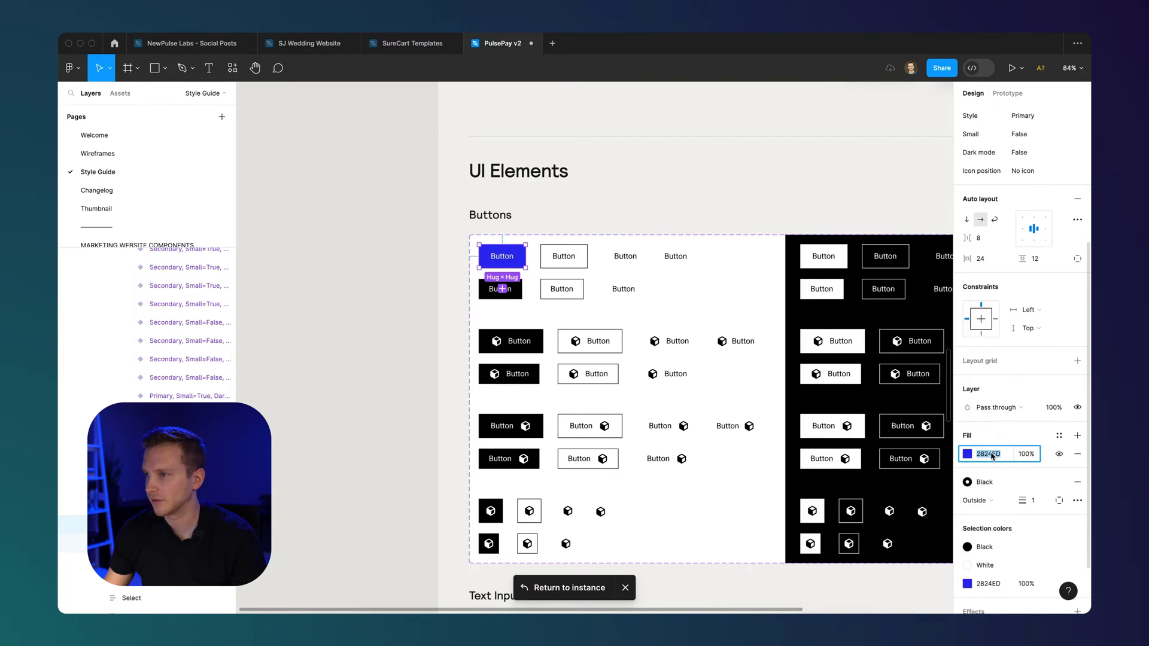
{"action": "left_click", "coordinate": [1077, 435]}
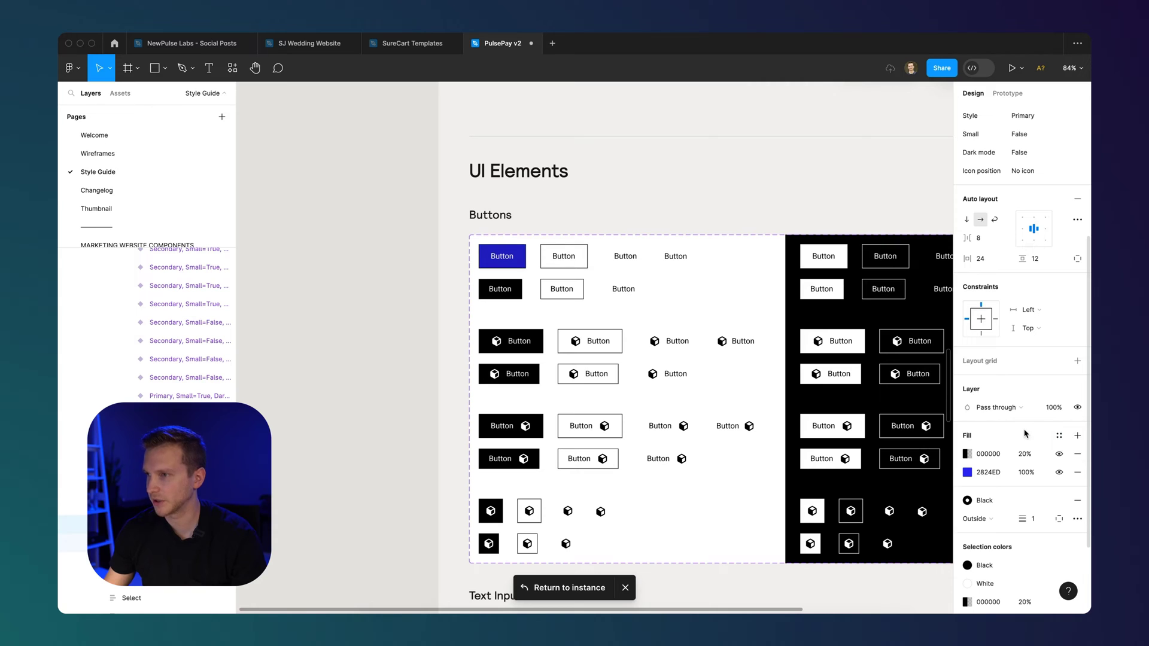
- Remove the extra fill, save 2824ED as a Primary colour style, and apply it to the outline
{"action": "left_click", "coordinate": [1077, 453]}
{"action": "left_click", "coordinate": [1058, 435]}
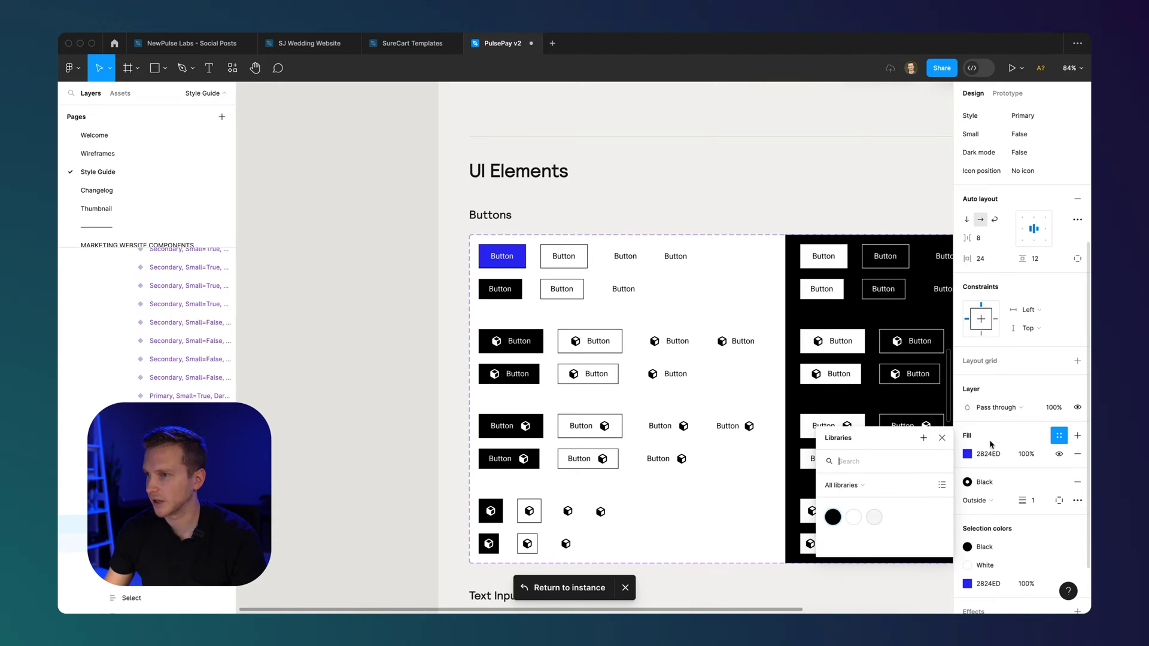
{"action": "left_click", "coordinate": [923, 439]}
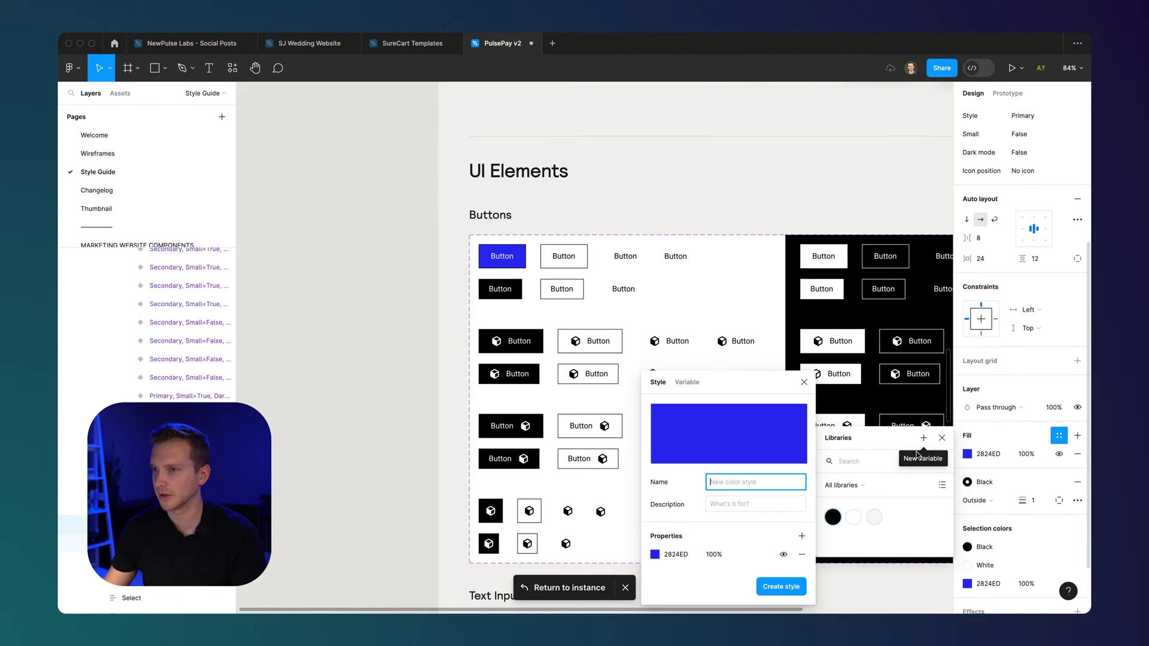
{"action": "type", "text": "Primary"}
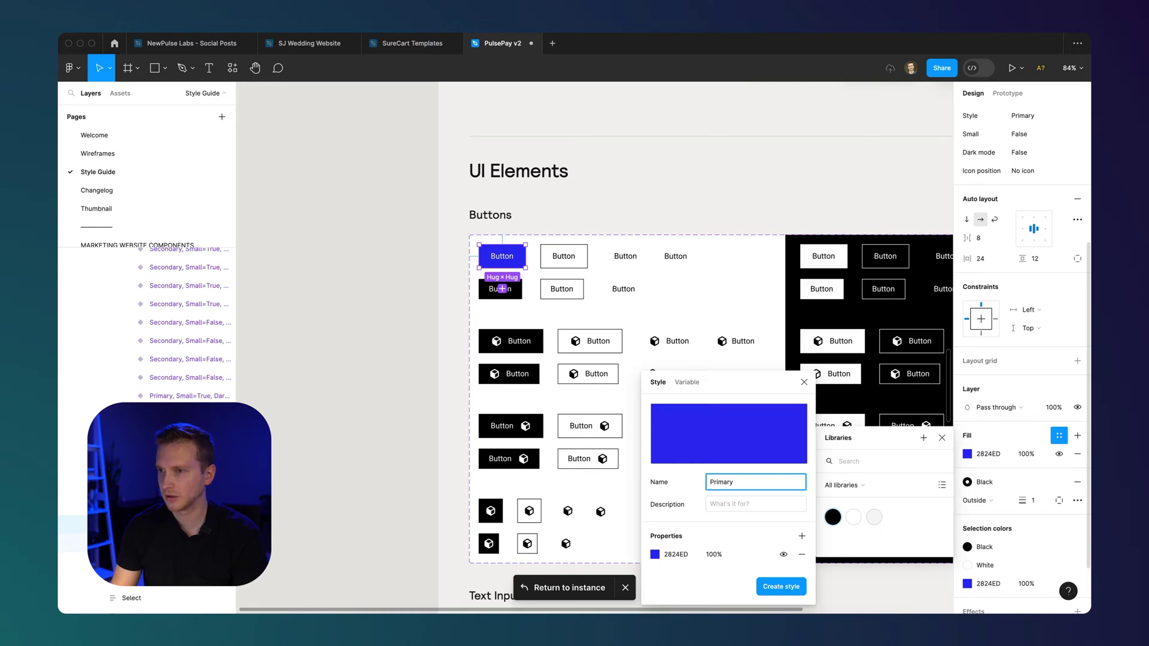
{"action": "left_click", "coordinate": [791, 588]}
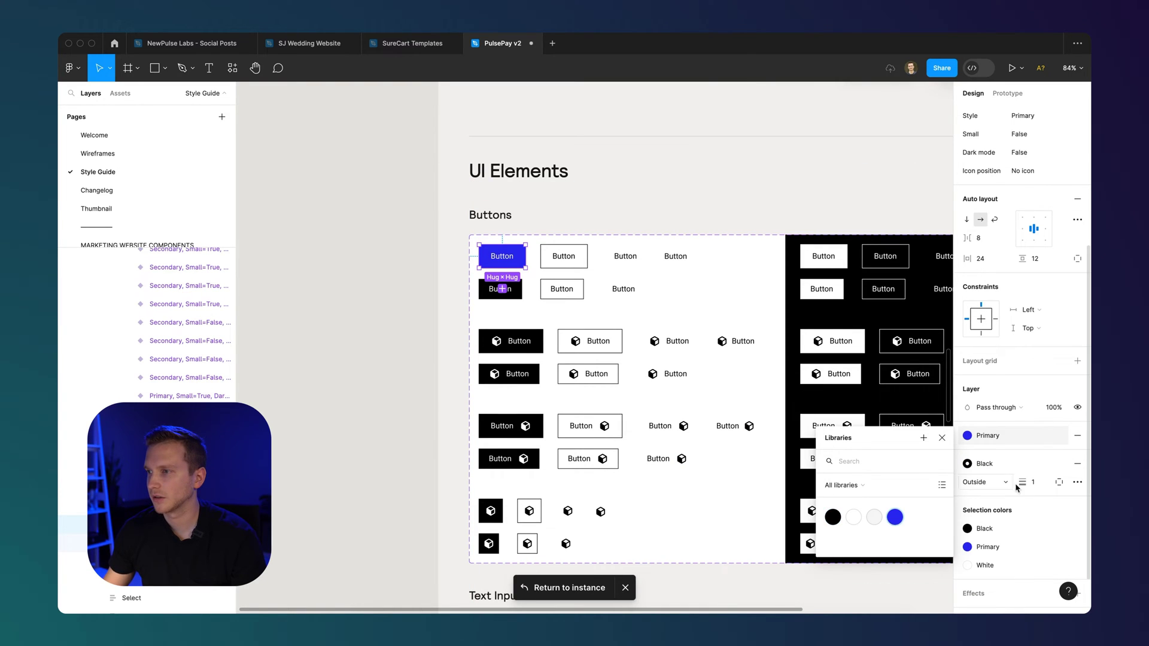
{"action": "left_click", "coordinate": [997, 464]}
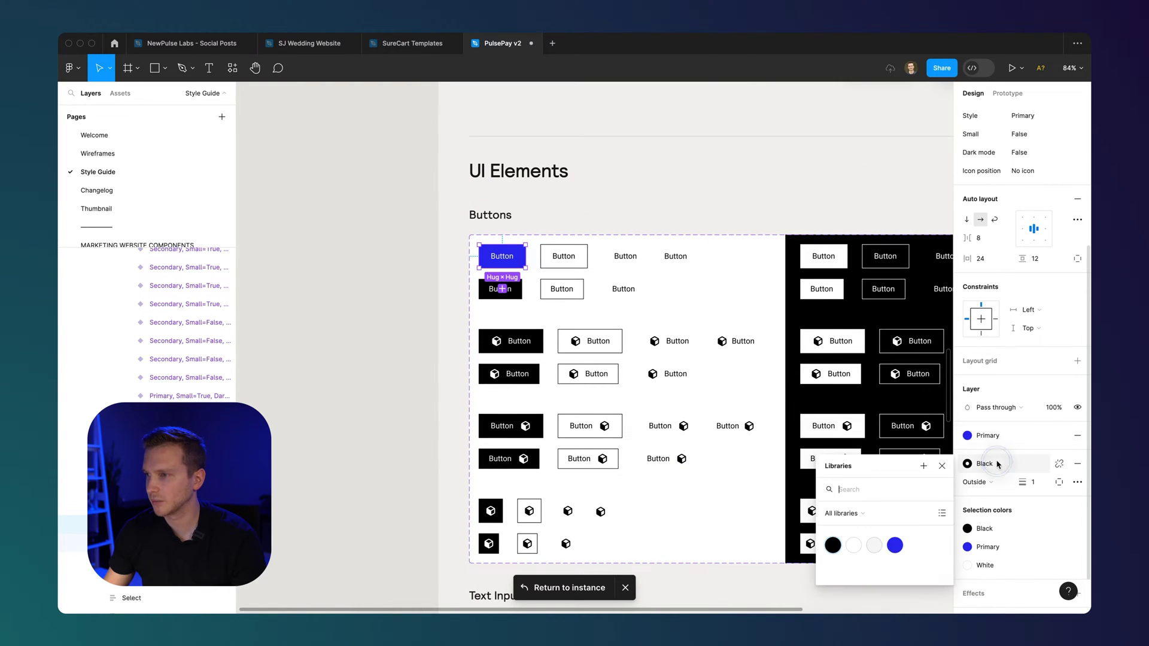
{"action": "left_click", "coordinate": [895, 545]}
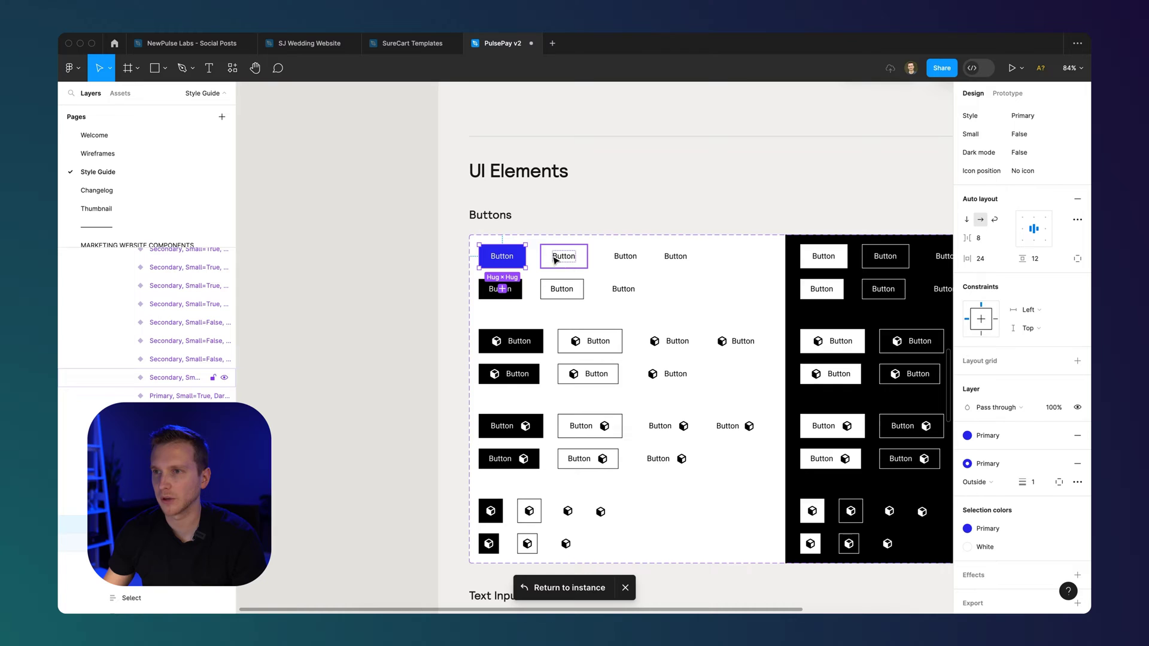
- Apply the Text/Regular/Semi Bold text style to the primary button's label
{"action": "scroll", "coordinate": [513, 265], "scroll_direction": "up", "scroll_amount": 3}
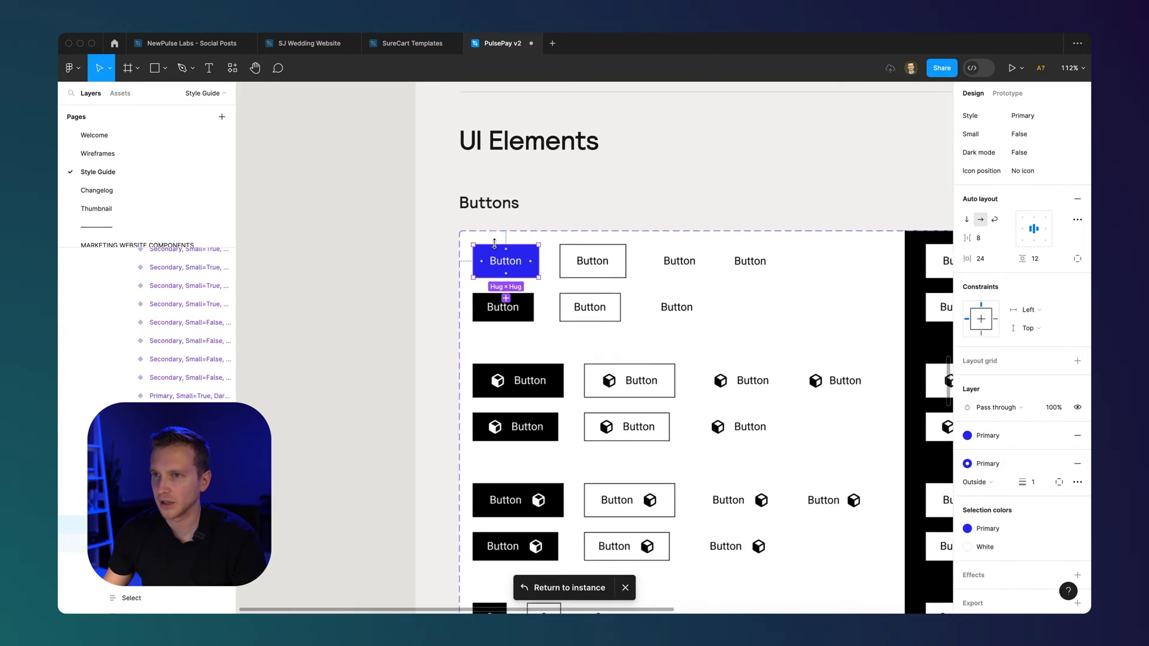
{"action": "key", "text": "Return"}
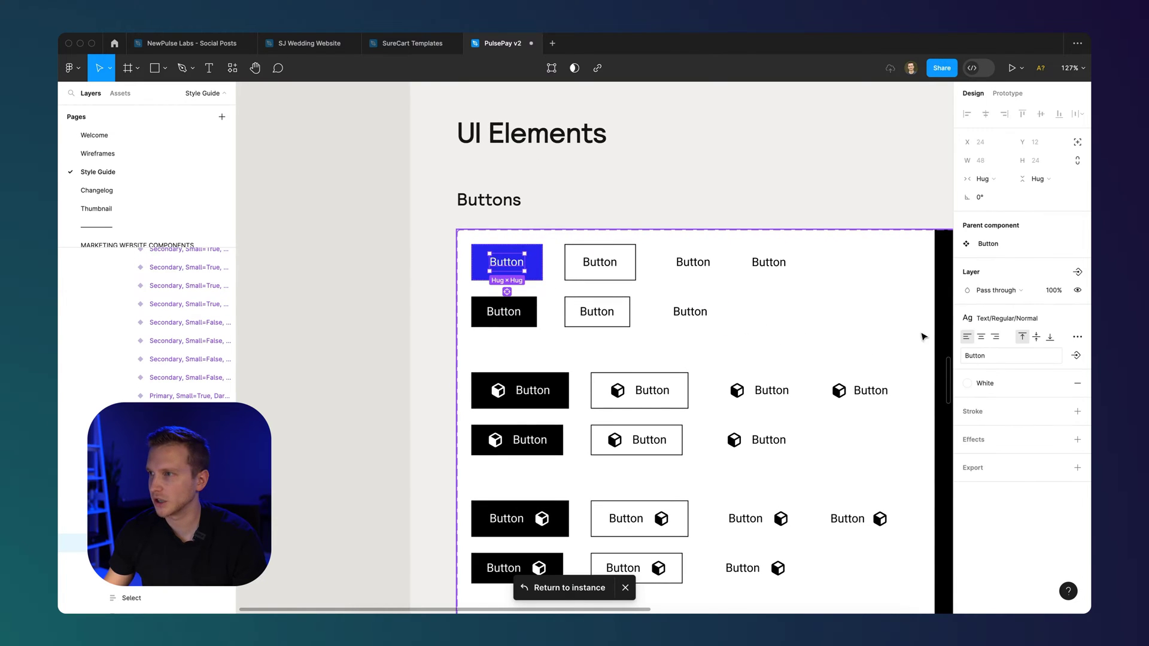
{"action": "left_click", "coordinate": [998, 320]}
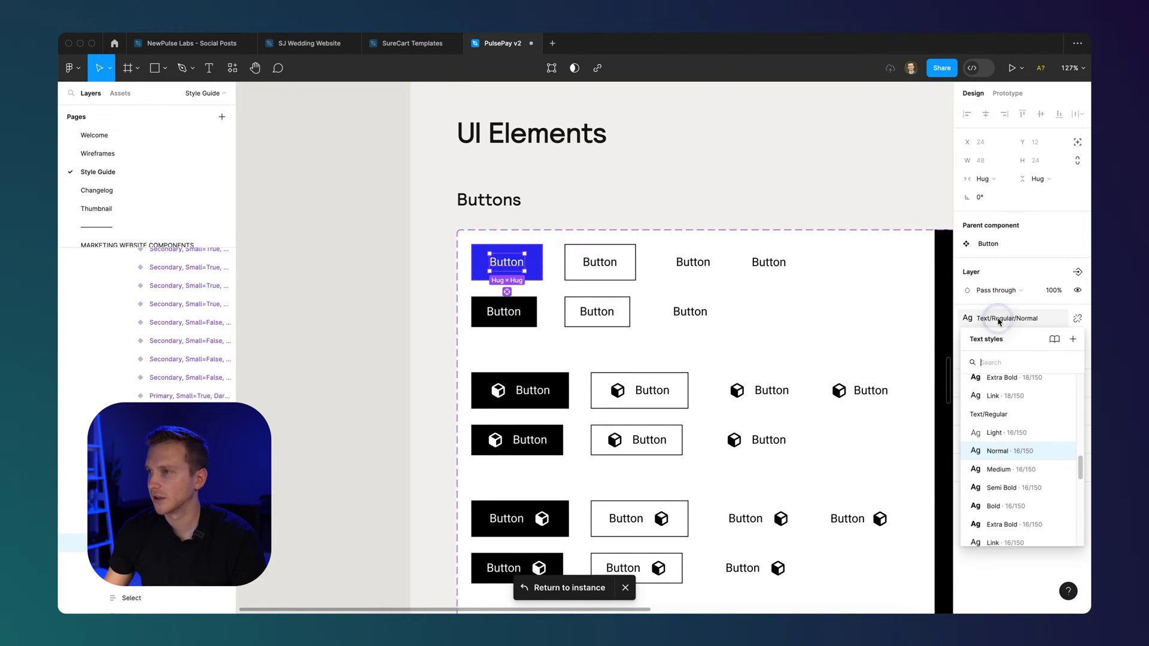
{"action": "left_click", "coordinate": [1024, 487]}
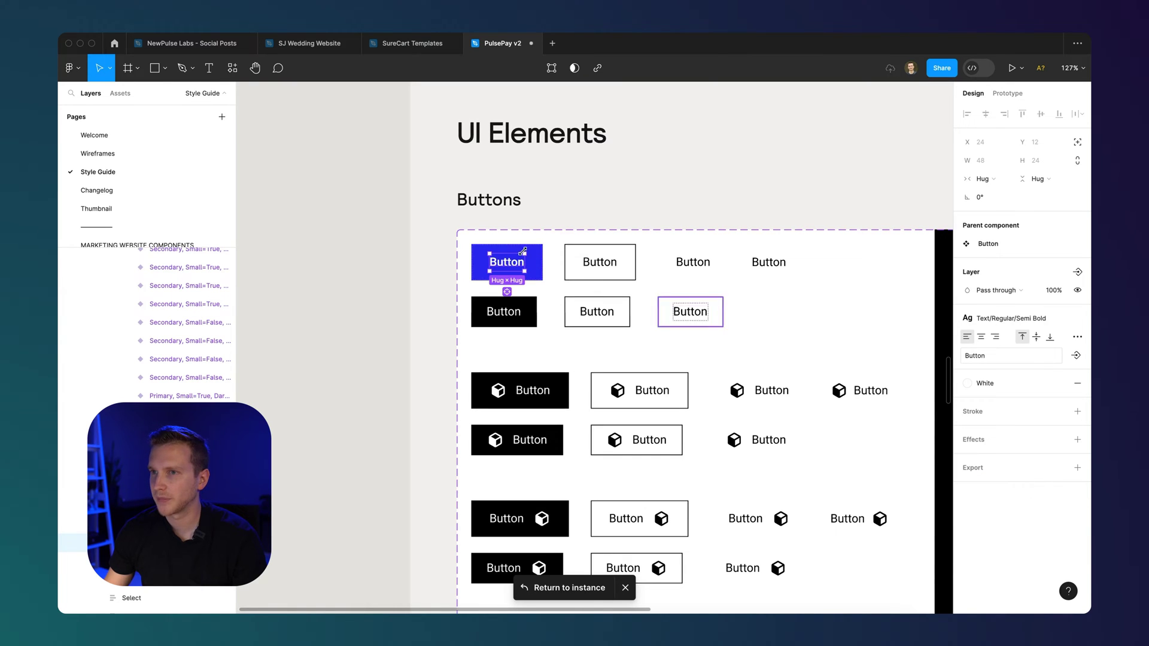
- Give the blue Primary button frame an 8-px corner radius
{"action": "left_click", "coordinate": [540, 253]}
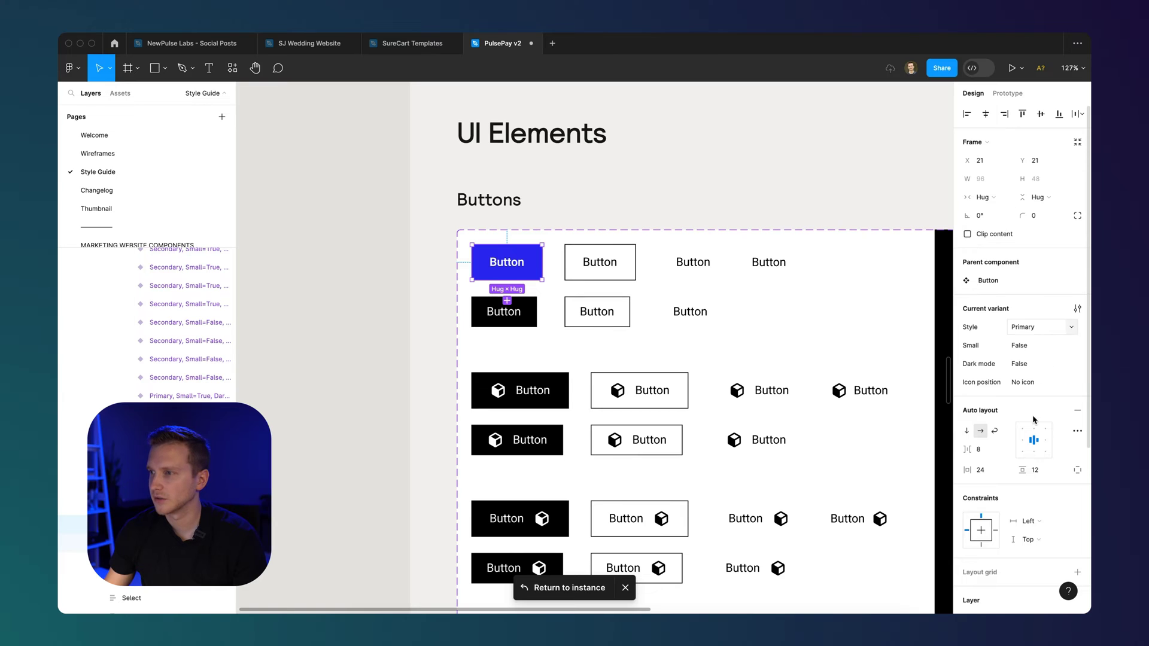
{"action": "scroll", "coordinate": [1029, 216], "scroll_direction": "down", "scroll_amount": 3}
{"action": "scroll", "coordinate": [1041, 209], "scroll_direction": "up", "scroll_amount": 3}
{"action": "left_click_drag", "start_coordinate": [1023, 214], "coordinate": [1083, 214]}
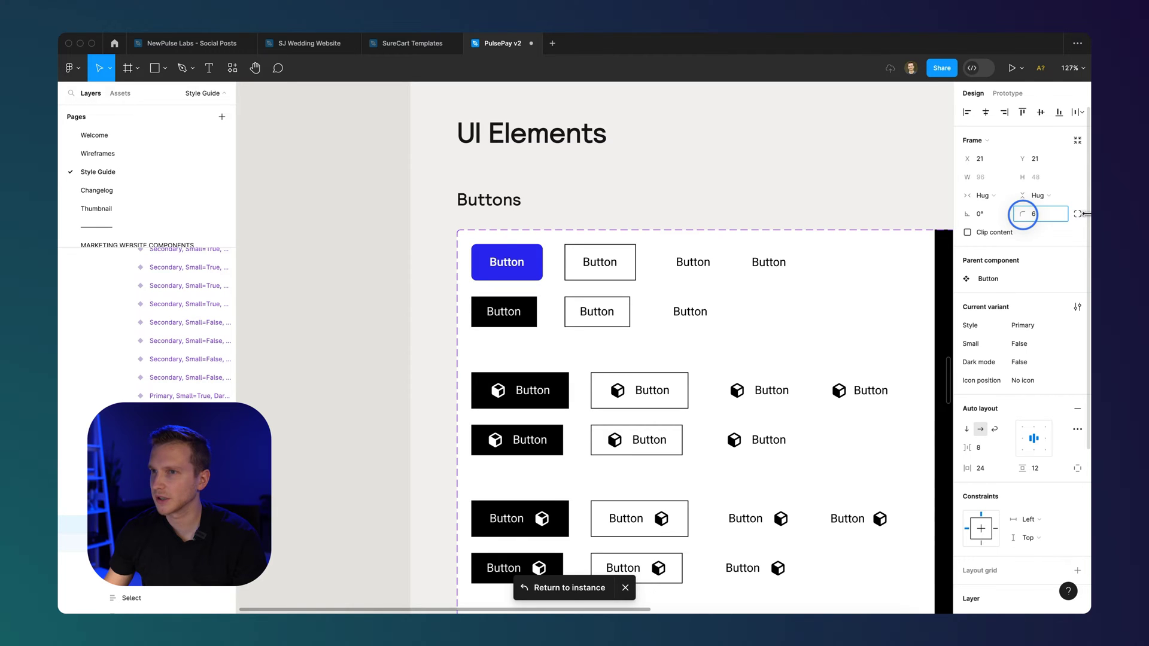
{"action": "left_click", "coordinate": [1038, 213]}
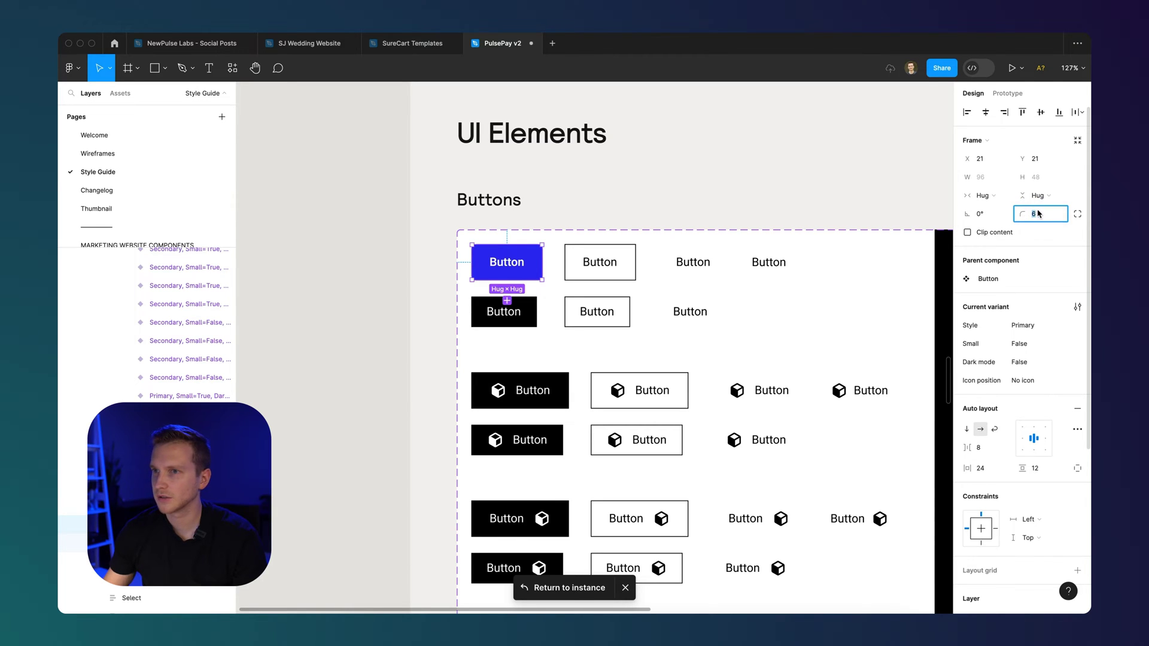
{"action": "left_click", "coordinate": [862, 154]}
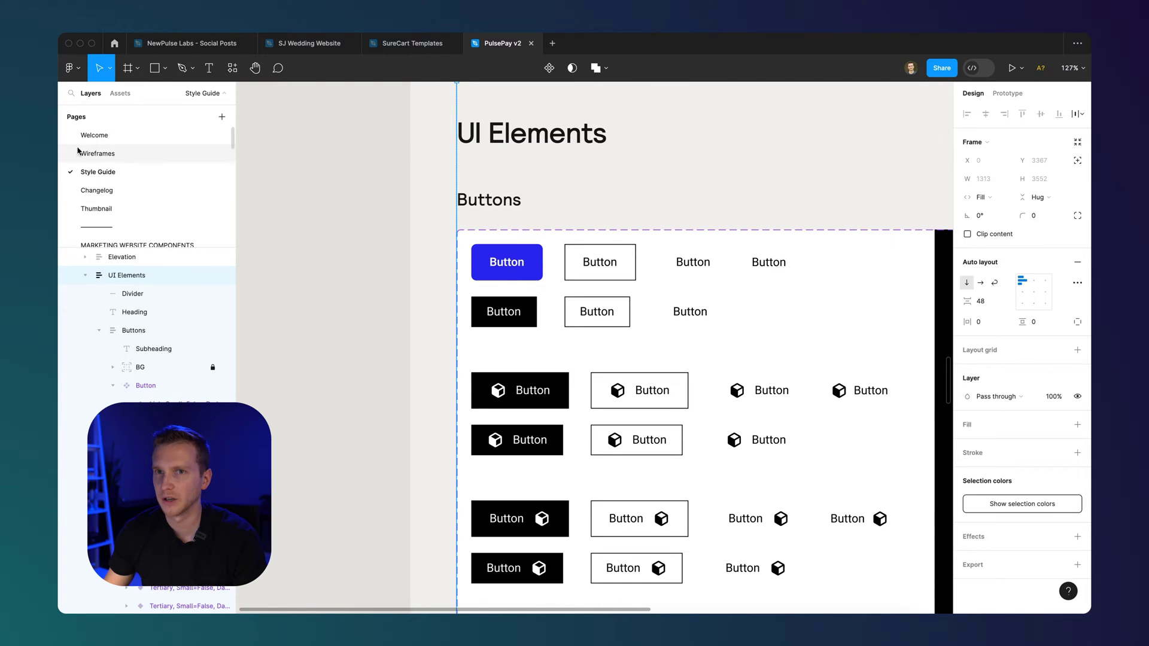
- Zoom into the Wireframes page hero to check its new blue buttons
{"action": "left_click", "coordinate": [103, 154]}
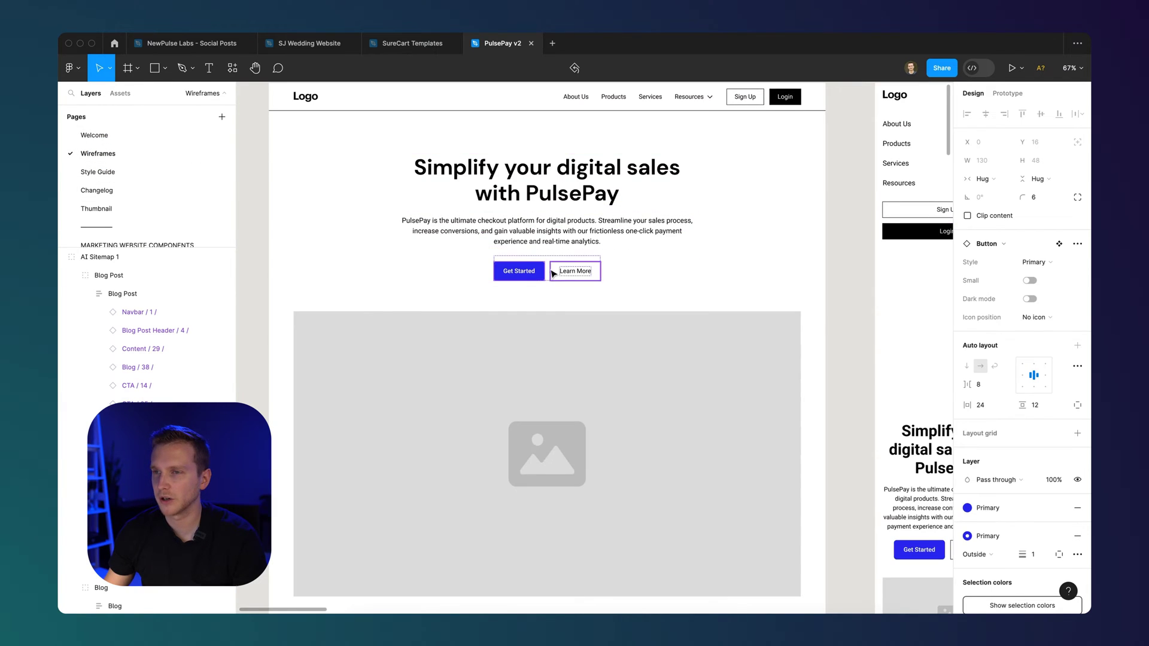
{"action": "scroll", "coordinate": [559, 264], "scroll_direction": "up", "scroll_amount": 5}
{"action": "left_click", "coordinate": [427, 276]}
{"action": "scroll", "coordinate": [427, 276], "scroll_direction": "down", "scroll_amount": 5}
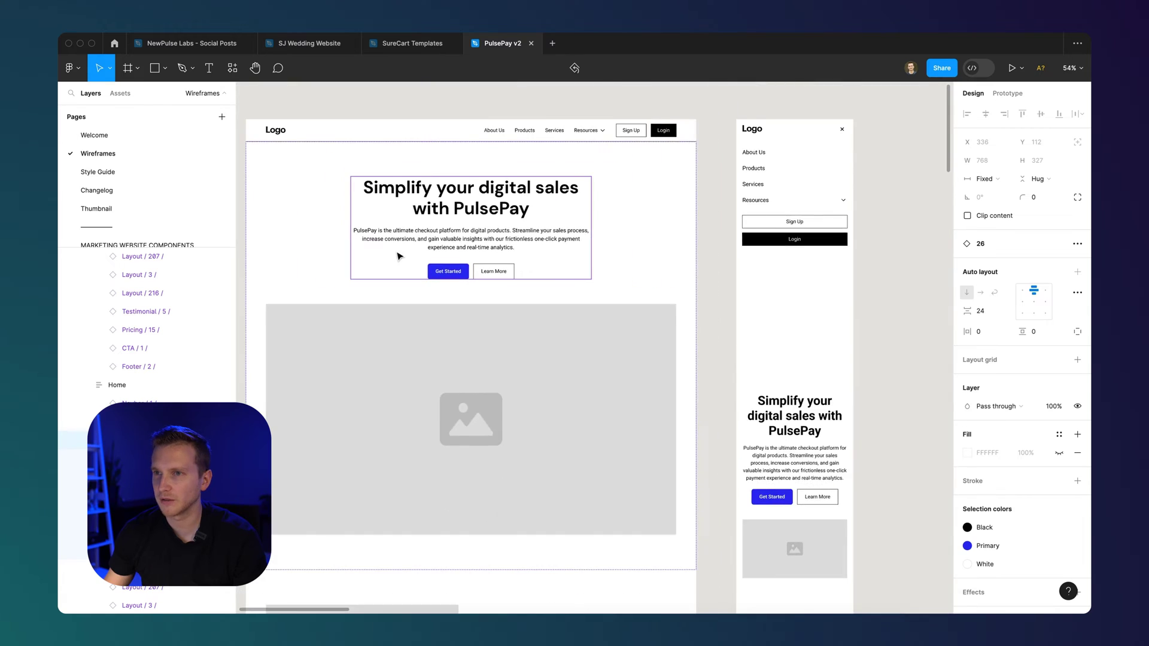
{"action": "left_click", "coordinate": [302, 221]}
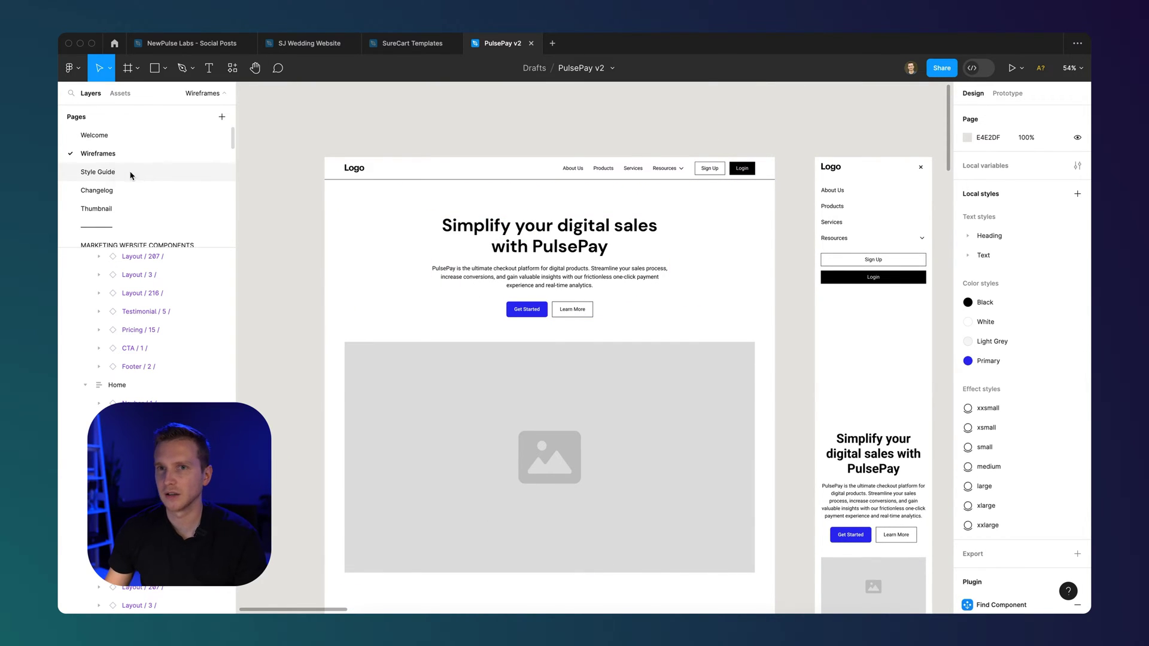
- Flip to the Style Guide page and back, then pan across the other wireframe pages
{"action": "left_click", "coordinate": [179, 173]}
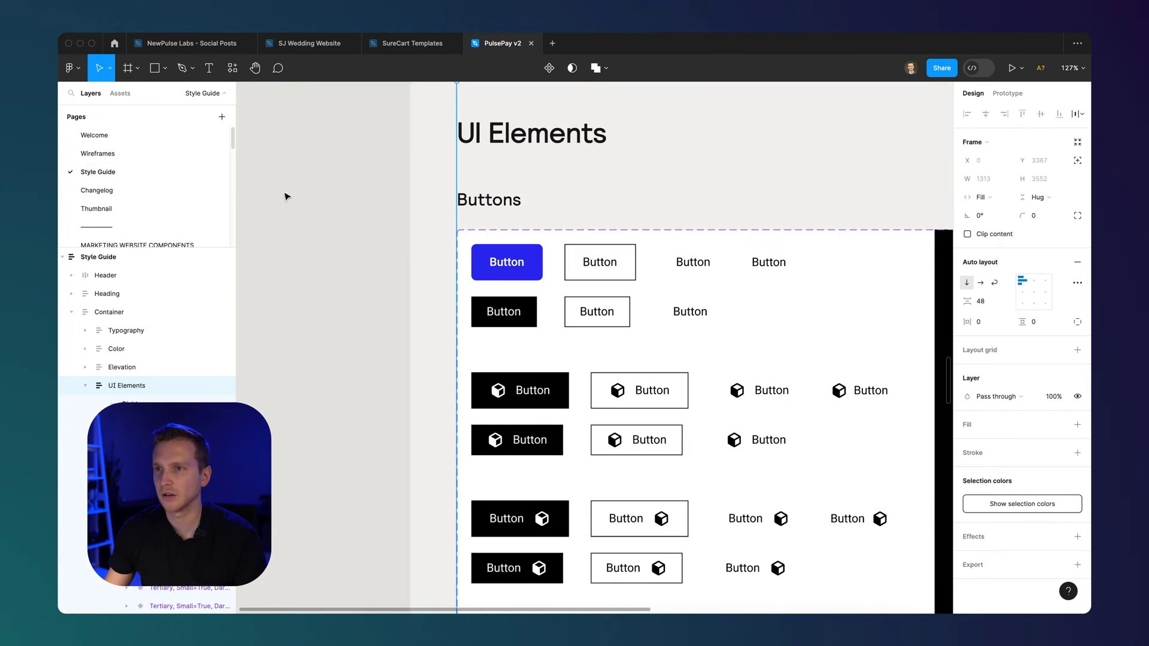
{"action": "left_click", "coordinate": [146, 154]}
{"action": "left_click_drag", "start_coordinate": [767, 291], "coordinate": [580, 286]}
{"action": "scroll", "coordinate": [581, 286], "scroll_direction": "down", "scroll_amount": 6}
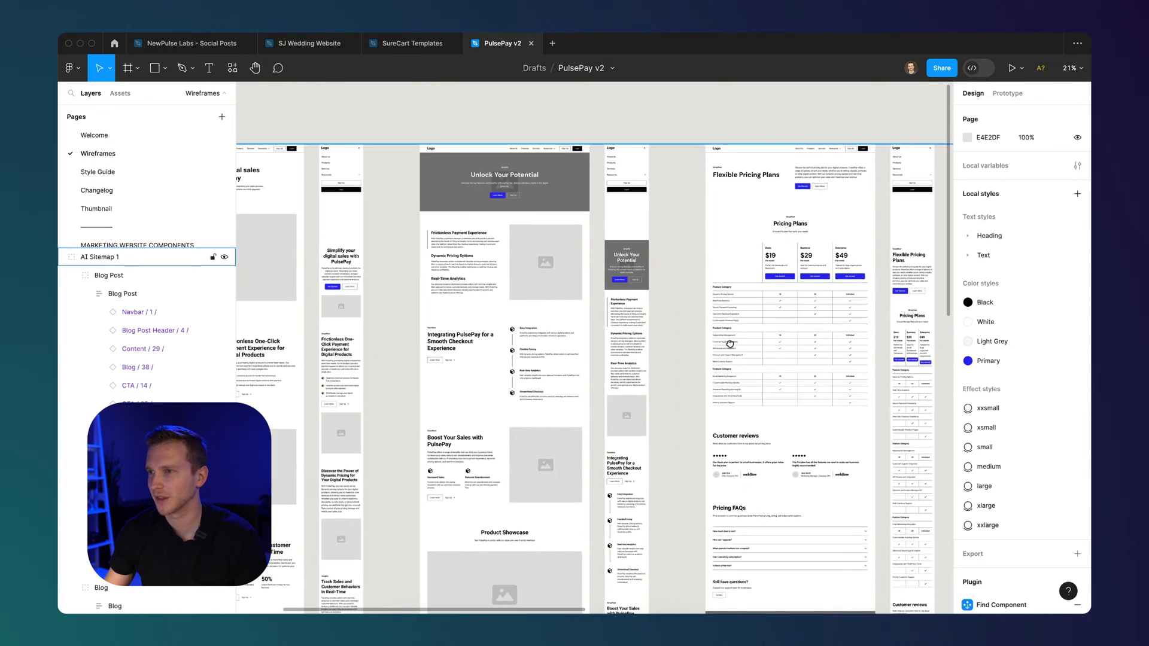
{"action": "scroll", "coordinate": [474, 243], "scroll_direction": "right", "scroll_amount": 5}
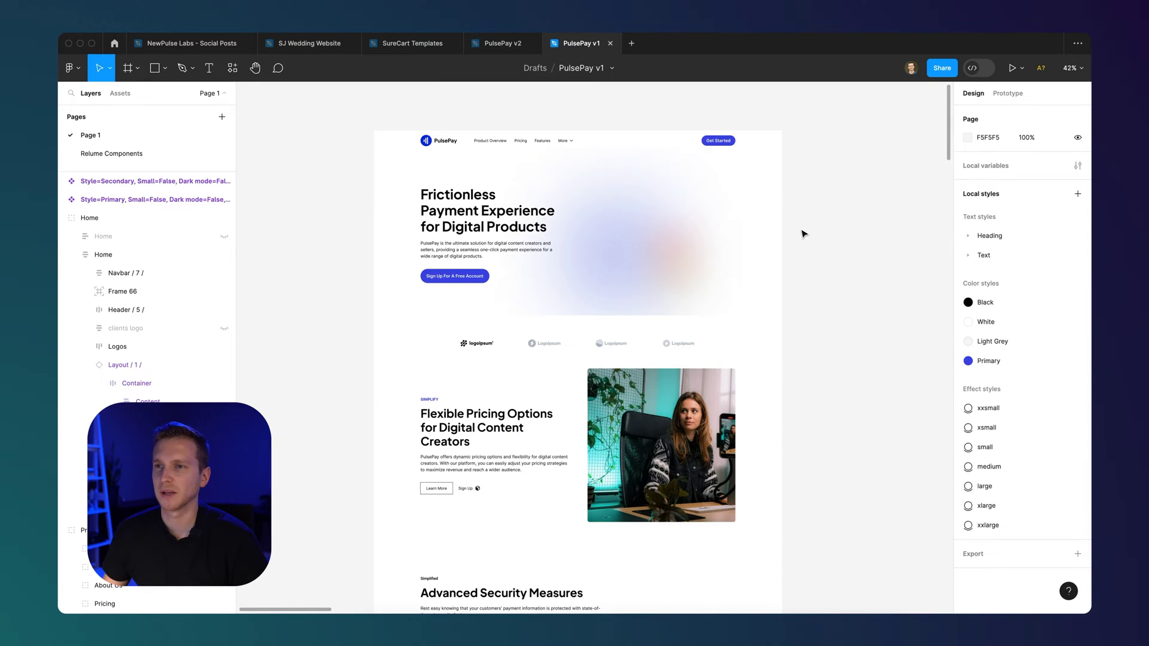
- Scroll through the PulsePay v1 Home frame, headed 'Frictionless Payment Experience for Digital Products'
{"action": "left_click", "coordinate": [757, 206]}
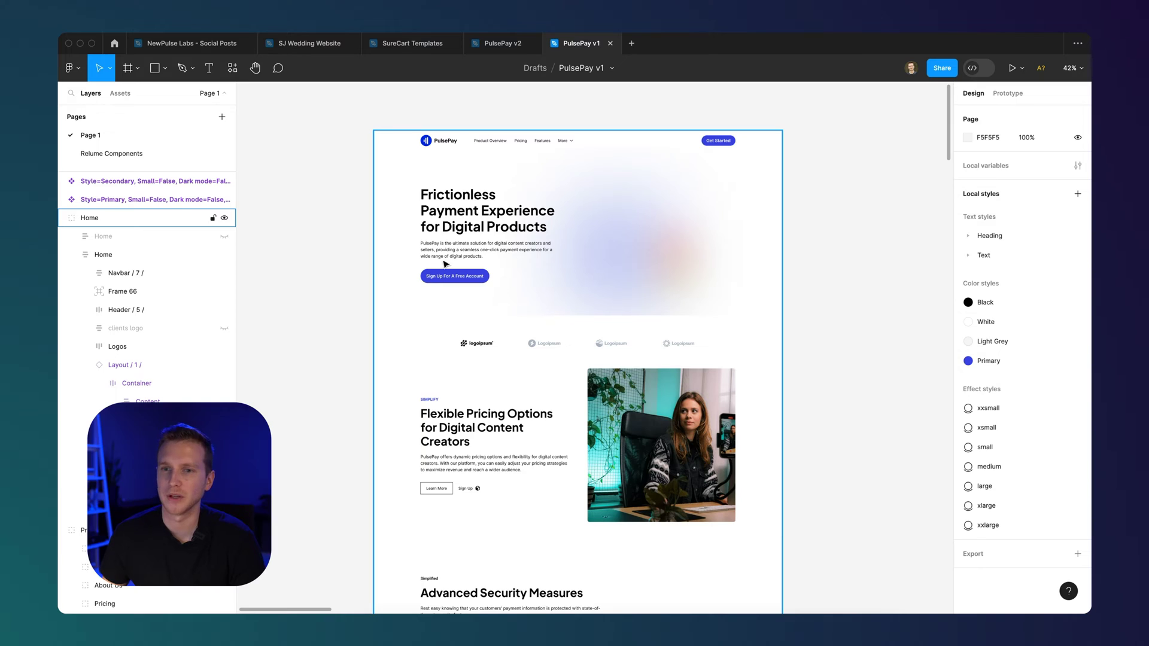
{"action": "left_click", "coordinate": [297, 108]}
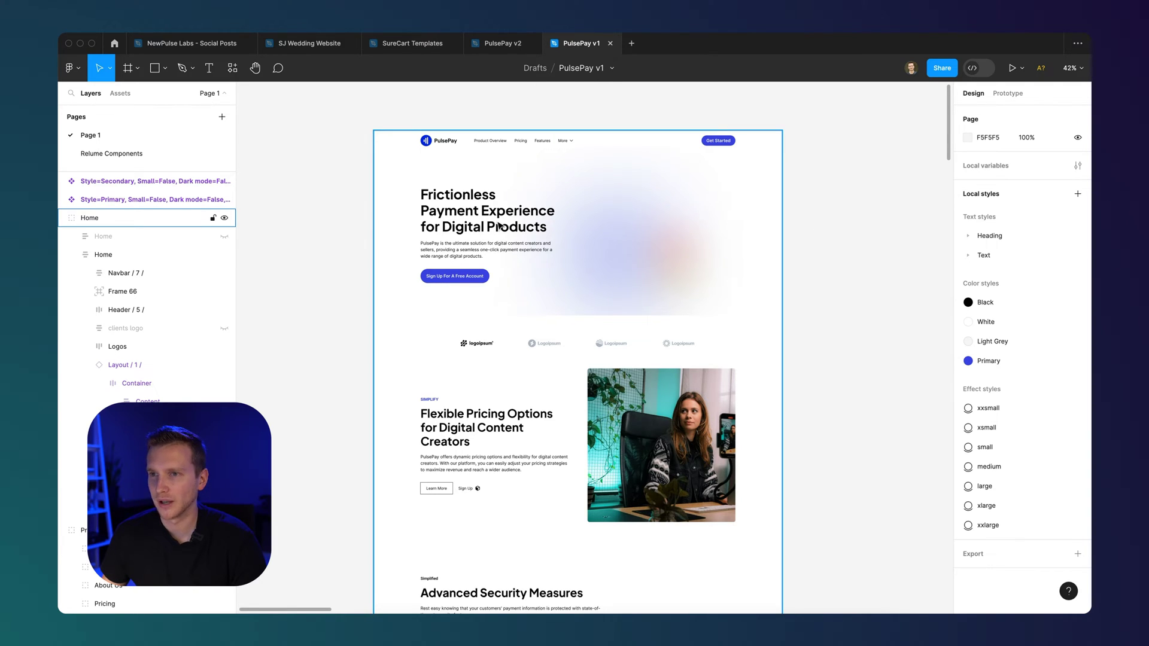
{"action": "scroll", "coordinate": [545, 450], "scroll_direction": "down", "scroll_amount": 2}
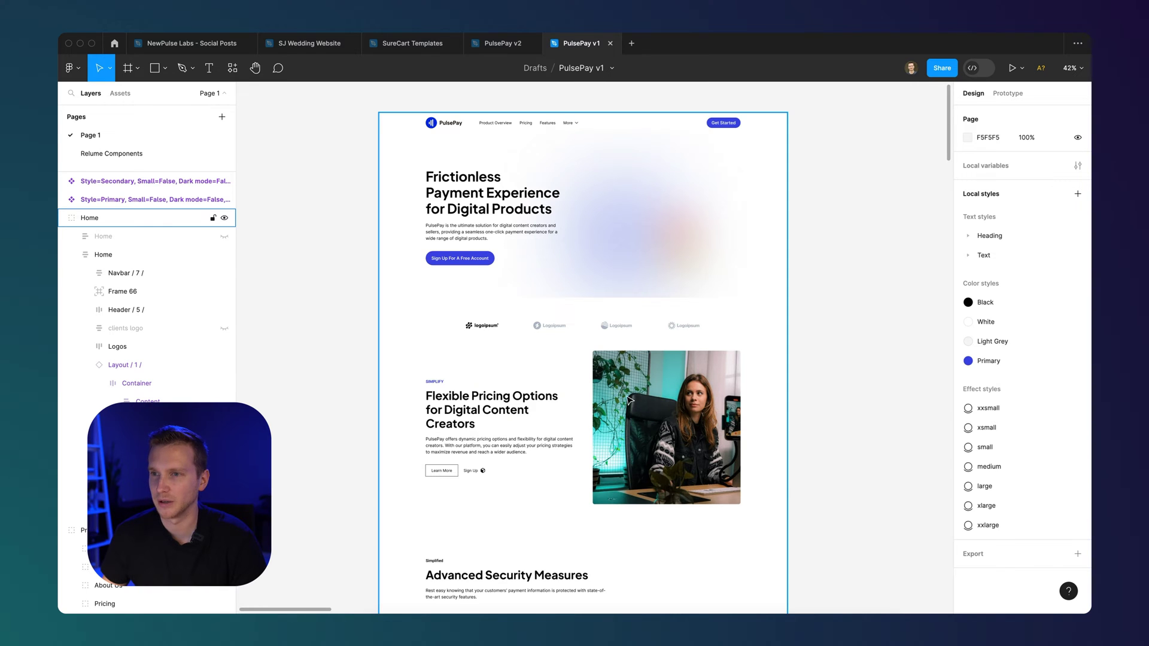
{"action": "scroll", "coordinate": [651, 402], "scroll_direction": "up", "scroll_amount": 2}
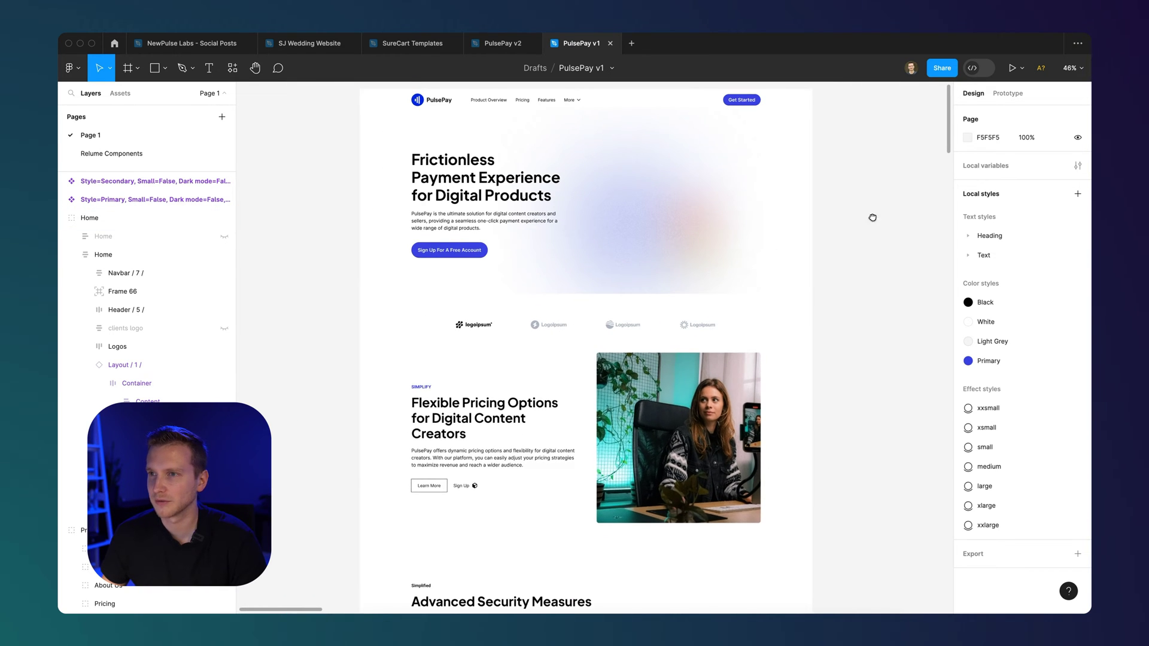
{"action": "scroll", "coordinate": [875, 245], "scroll_direction": "up", "scroll_amount": 1}
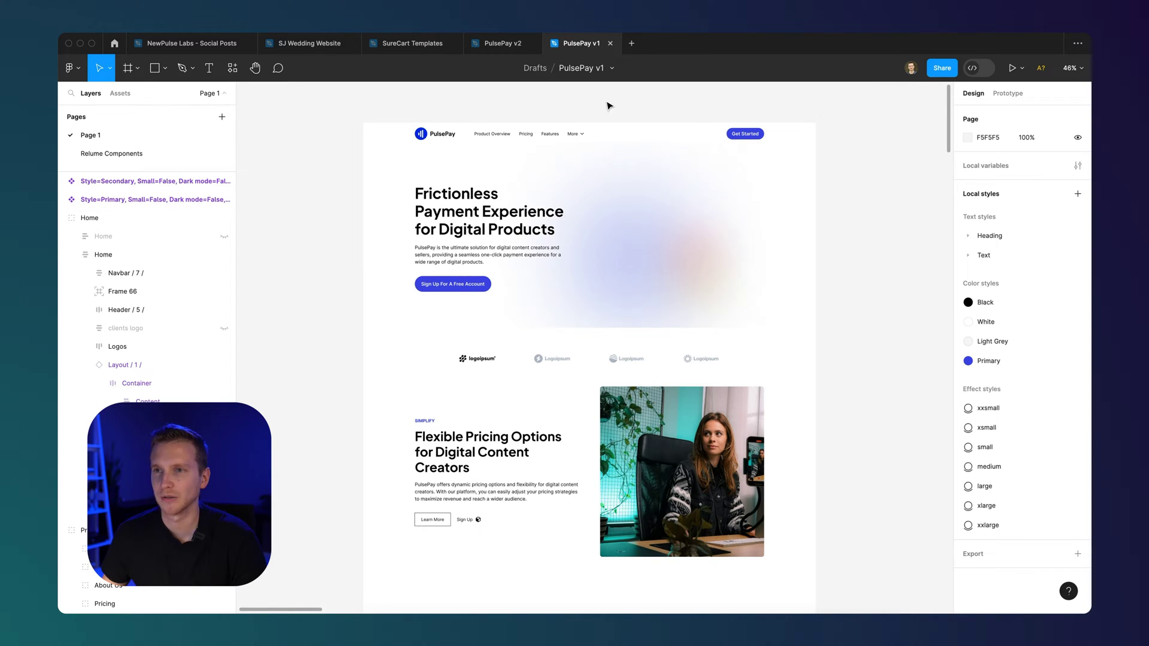
{"action": "scroll", "coordinate": [813, 319], "scroll_direction": "down", "scroll_amount": 2}
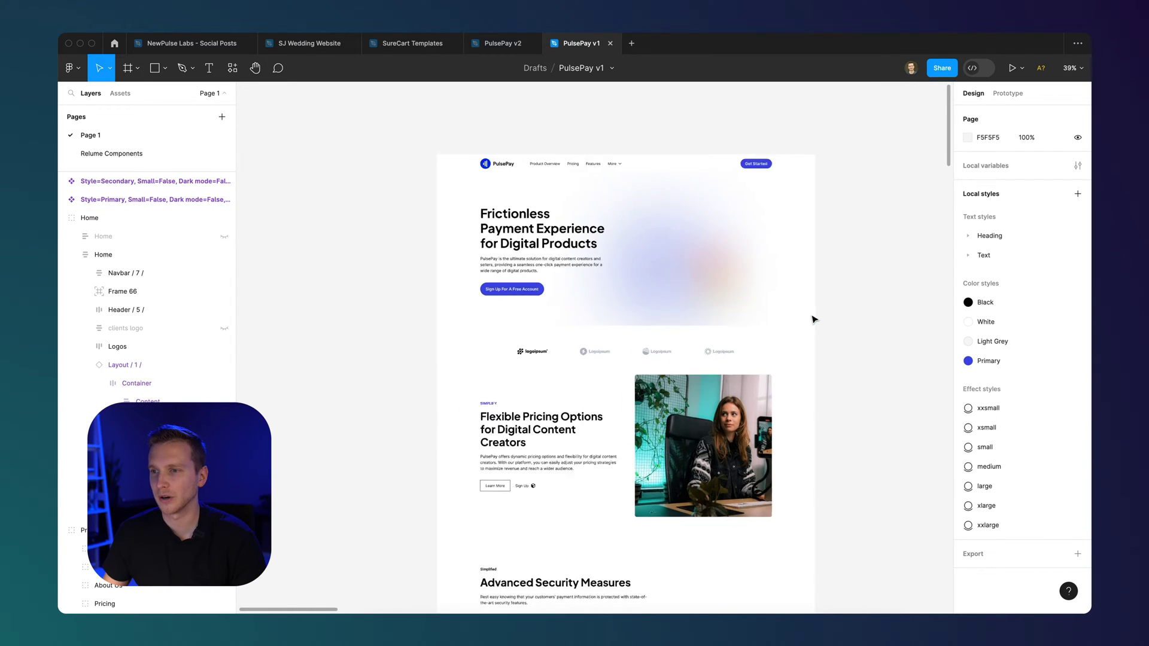
{"action": "scroll", "coordinate": [814, 319], "scroll_direction": "down", "scroll_amount": 1, "text": "ctrl"}
{"action": "scroll", "coordinate": [859, 385], "scroll_direction": "down", "scroll_amount": 10}
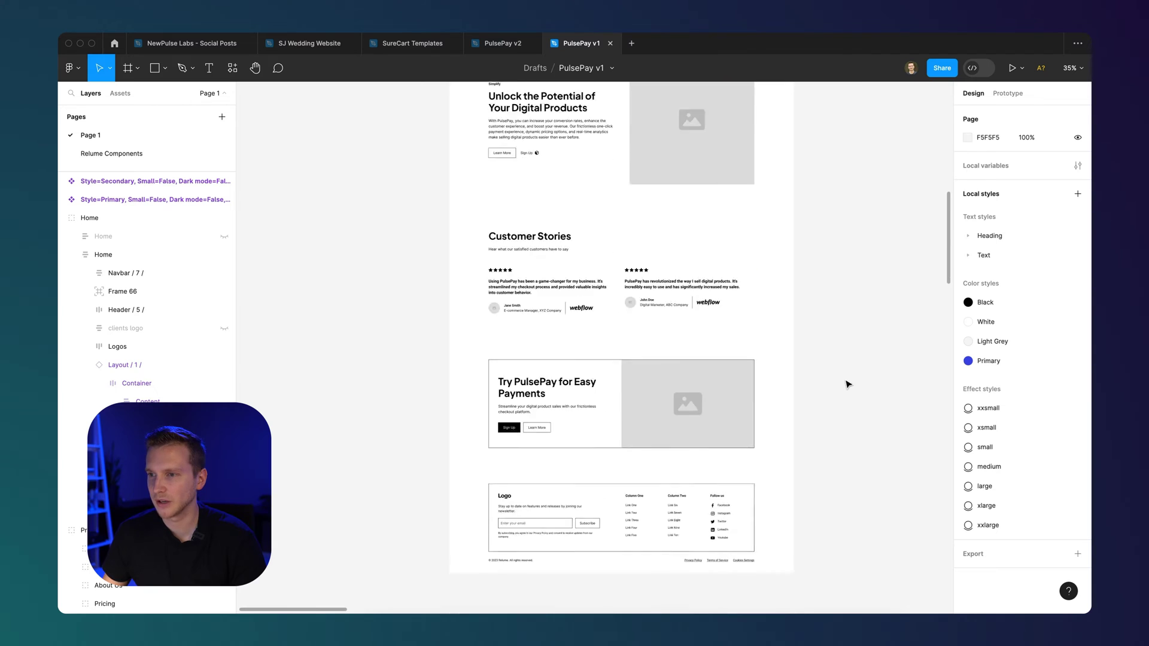
{"action": "scroll", "coordinate": [848, 385], "scroll_direction": "down", "scroll_amount": 4}
{"action": "scroll", "coordinate": [847, 380], "scroll_direction": "up", "scroll_amount": 15}
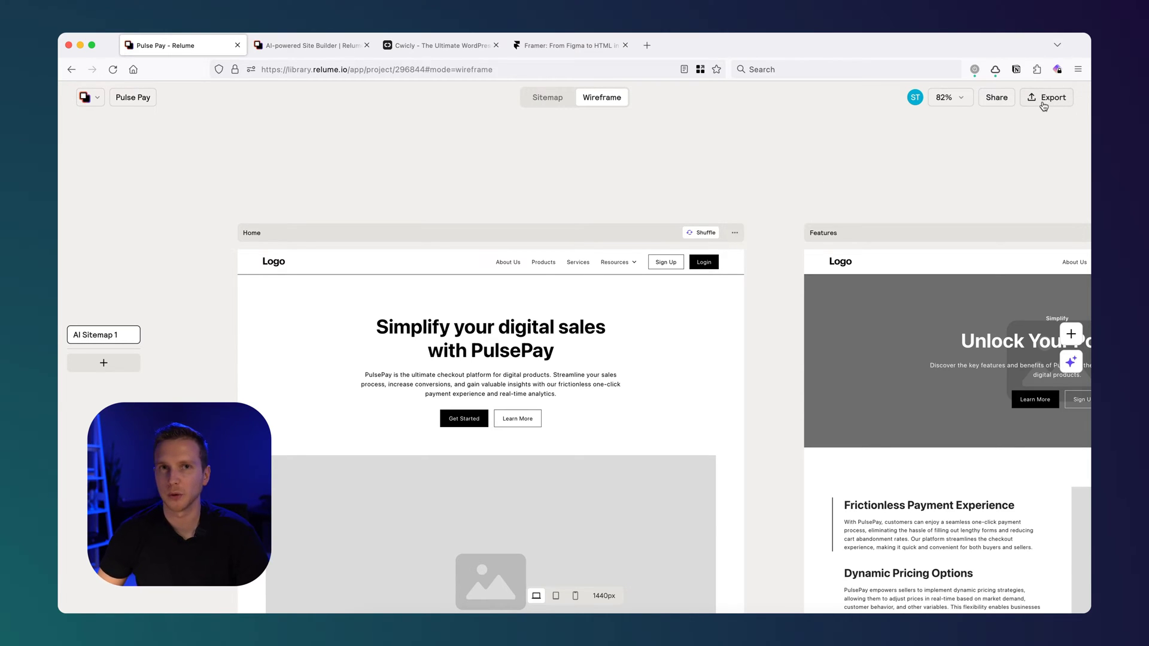
- Check Relume's Webflow export instructions for the wireframes and dismiss the pasting notice
{"action": "left_click", "coordinate": [1043, 105]}
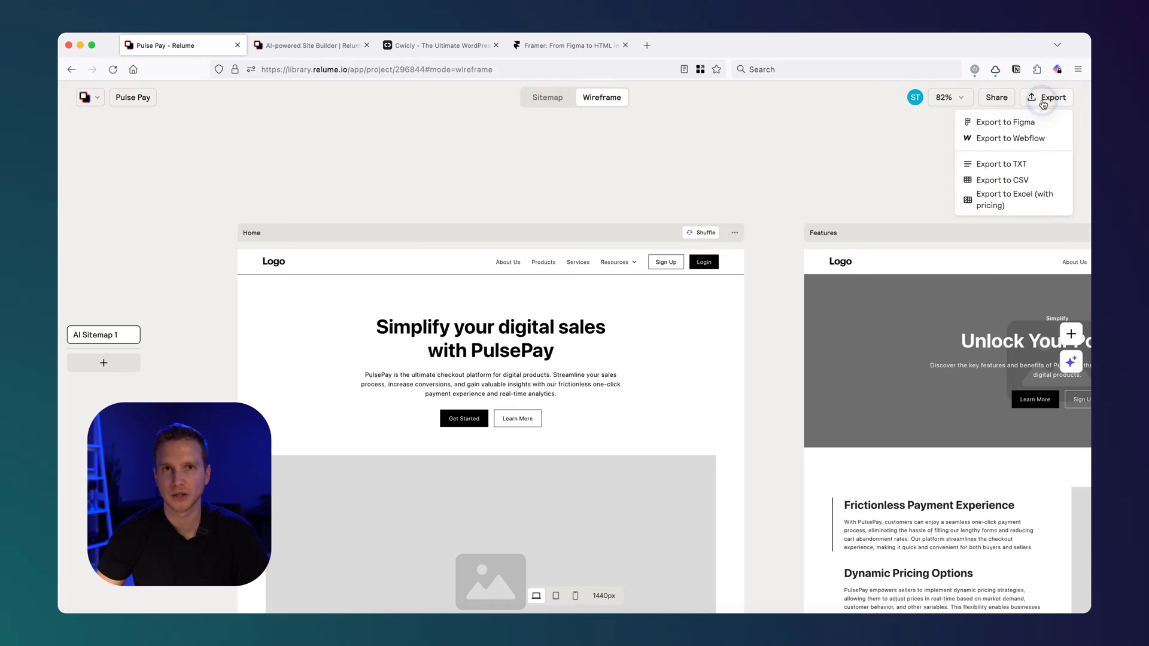
{"action": "left_click", "coordinate": [1024, 143]}
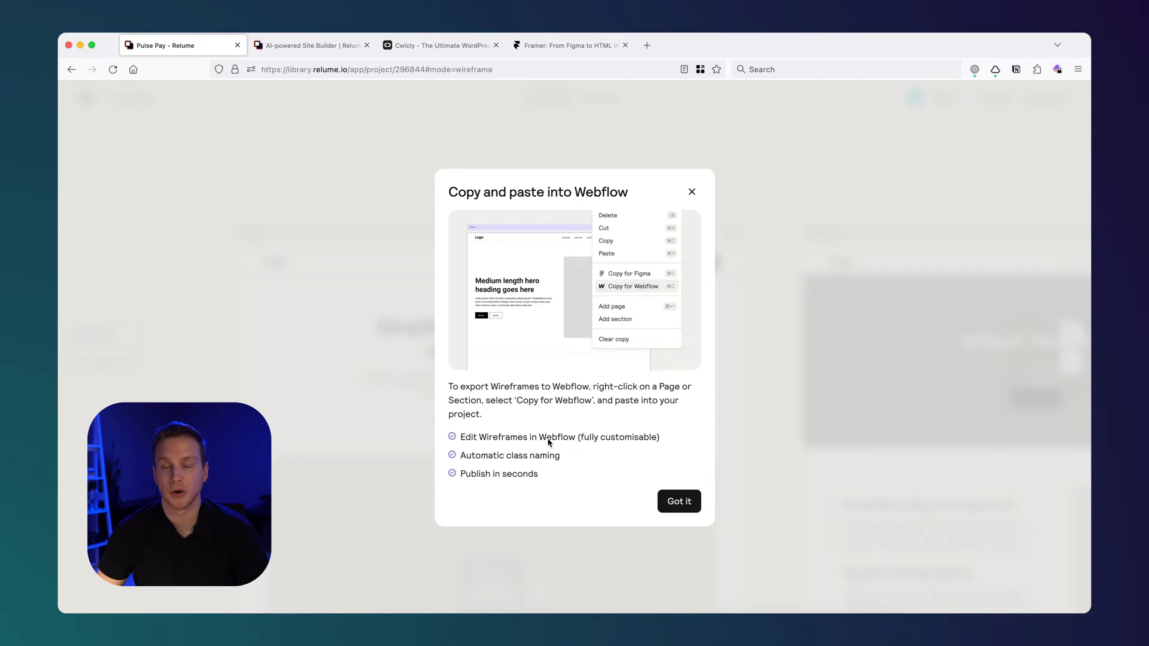
{"action": "left_click", "coordinate": [659, 499]}
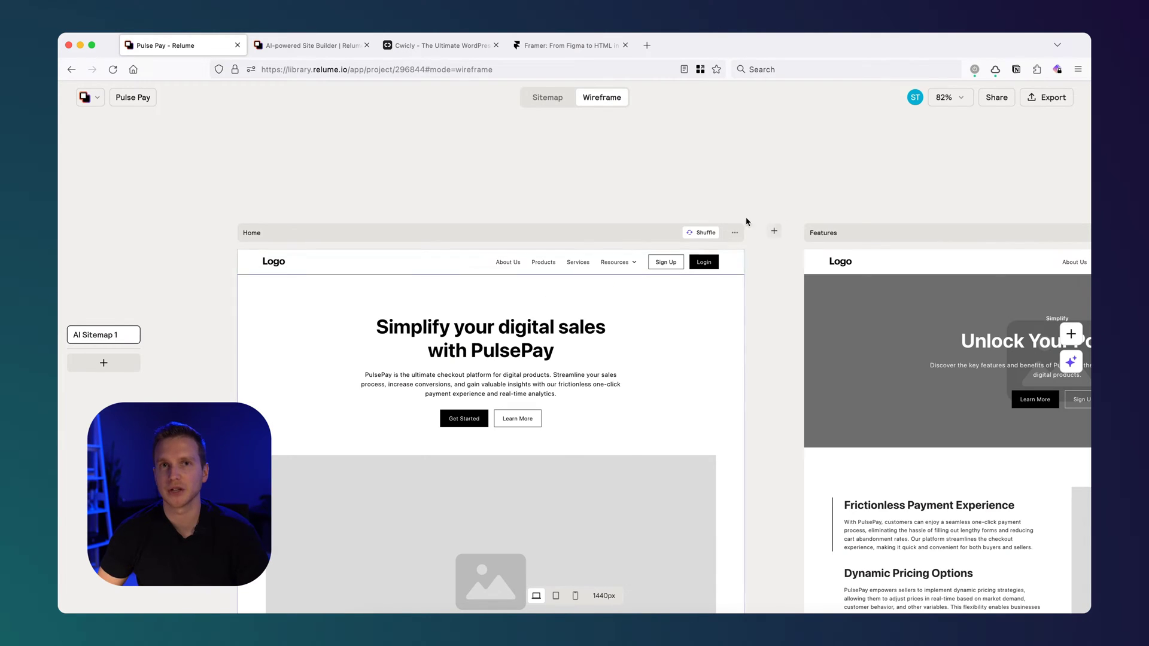
- Copy the Home page wireframe to Webflow, dismiss the style guide notice, then switch to Cwicly
{"action": "left_click", "coordinate": [736, 234]}
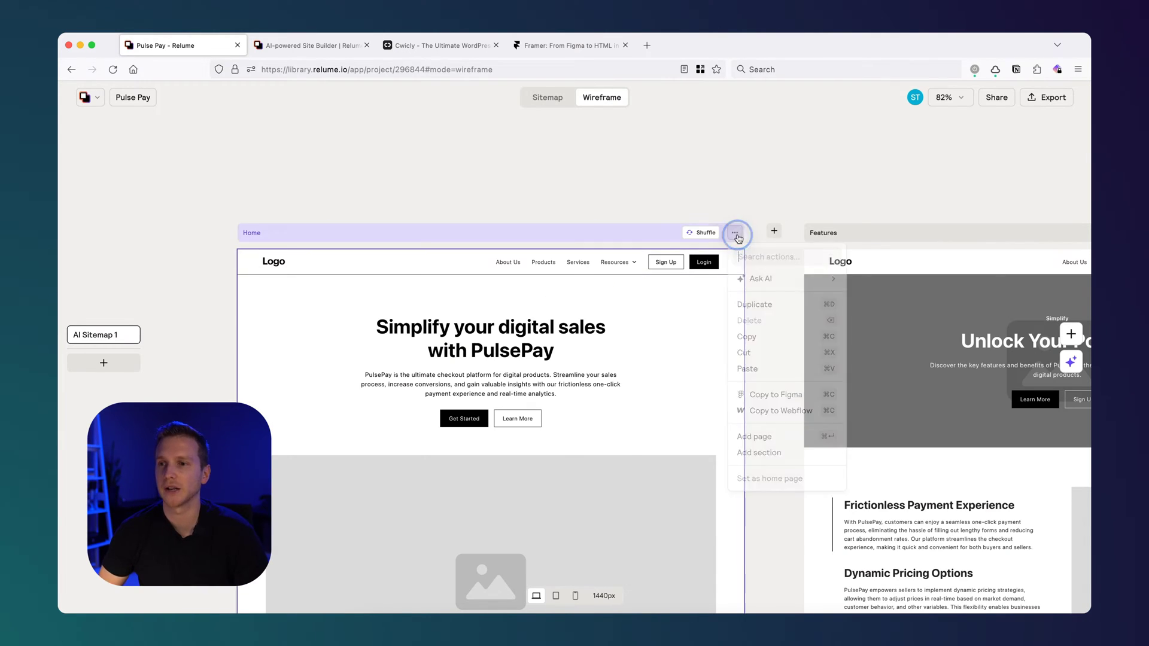
{"action": "left_click", "coordinate": [775, 410]}
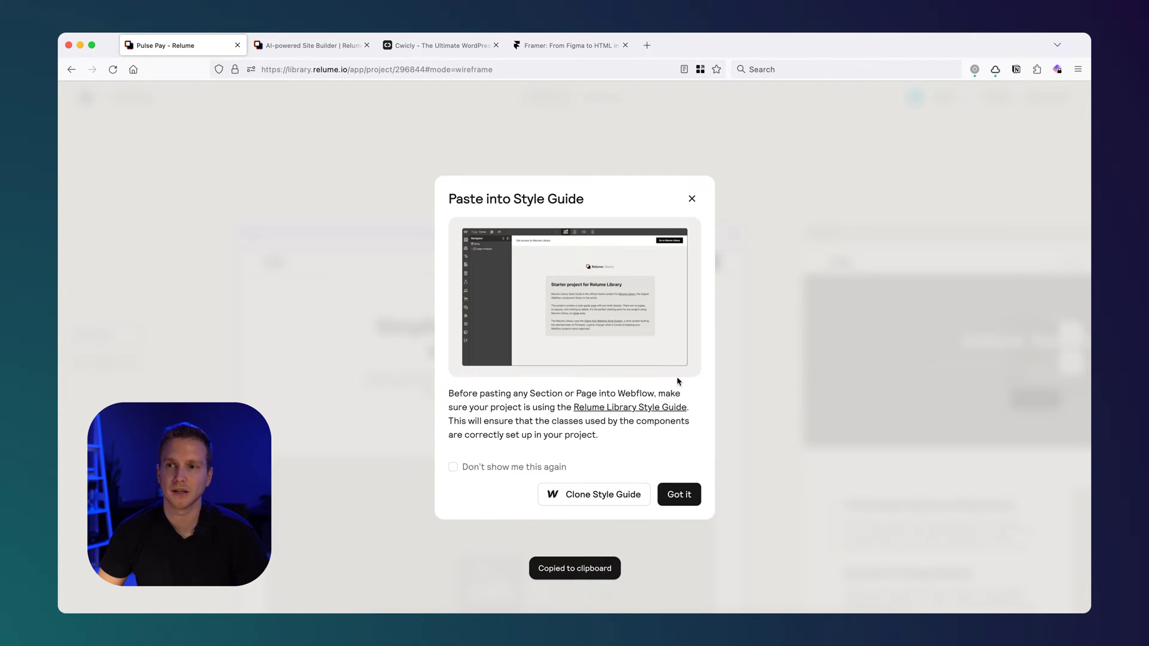
{"action": "left_click", "coordinate": [691, 199]}
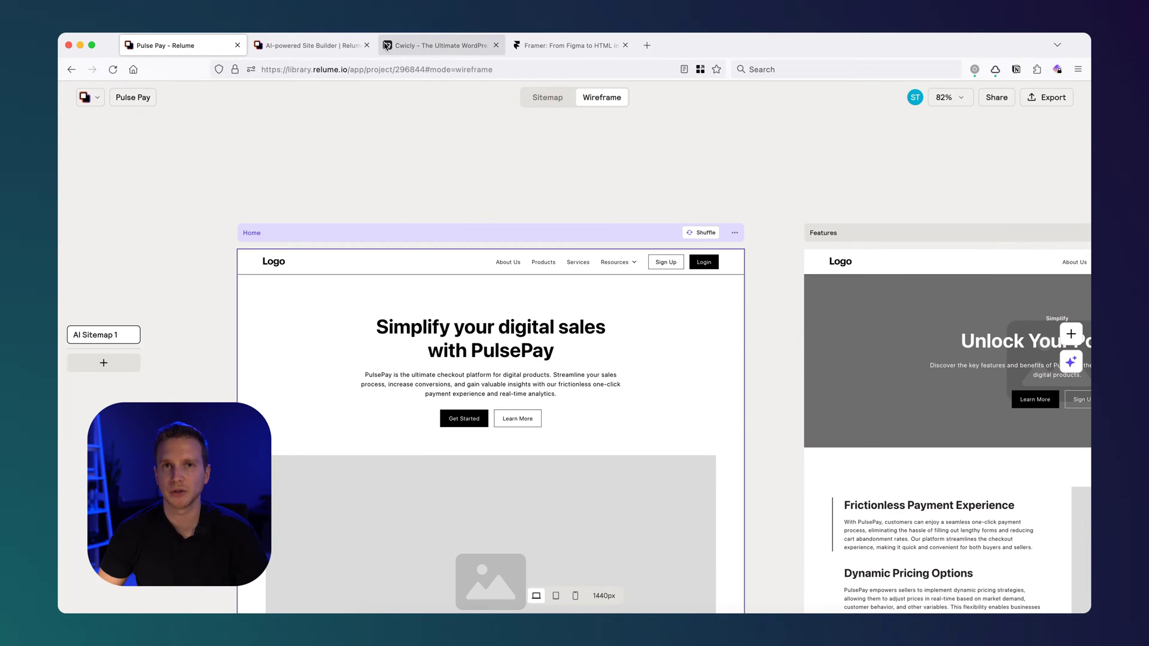
{"action": "left_click", "coordinate": [411, 47]}
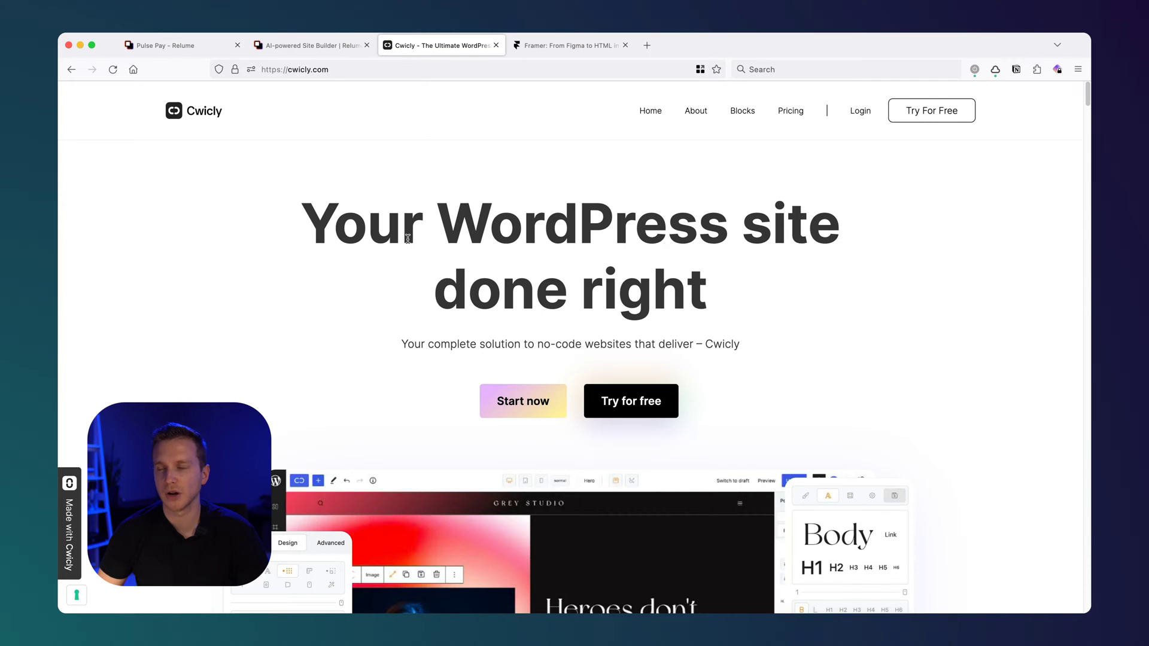
- Scroll through cwicly.com, view Framer's Figma-to-HTML page, then close both tabs
{"action": "scroll", "coordinate": [389, 311], "scroll_direction": "down", "scroll_amount": 10}
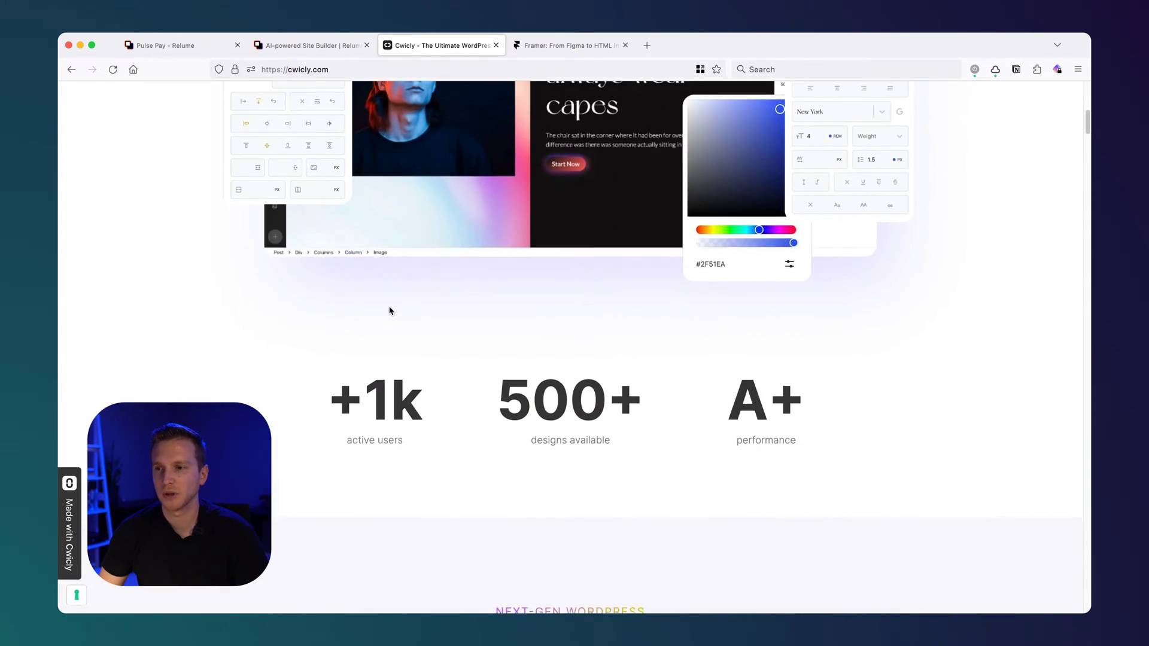
{"action": "scroll", "coordinate": [390, 311], "scroll_direction": "down", "scroll_amount": 8}
{"action": "scroll", "coordinate": [390, 311], "scroll_direction": "up", "scroll_amount": 10}
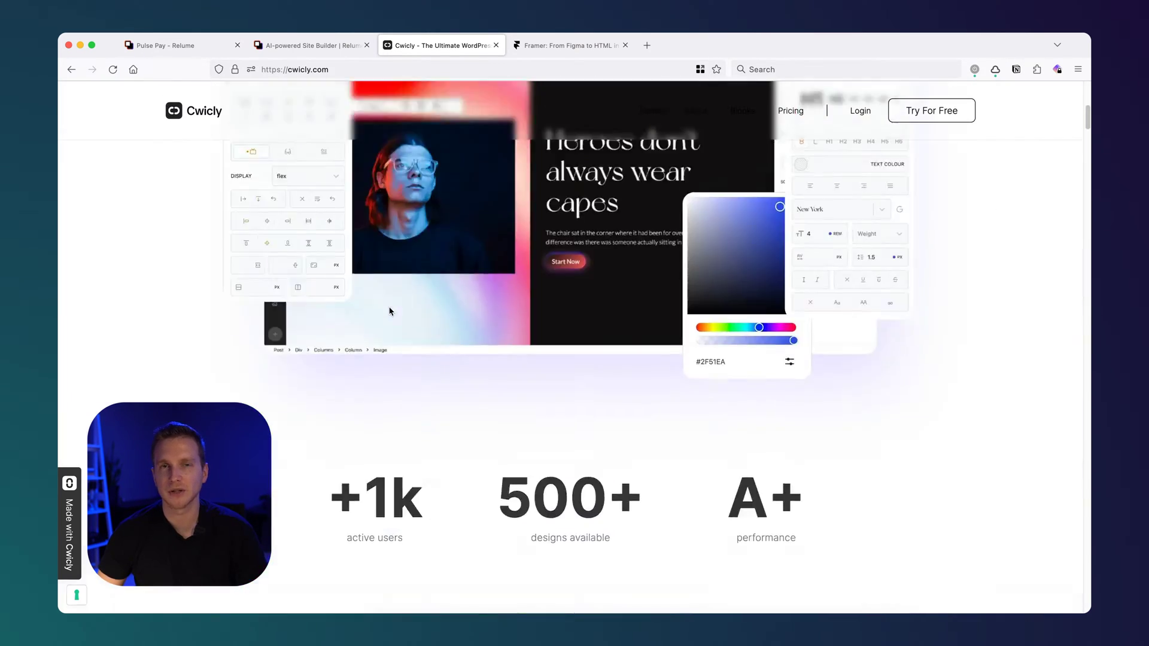
{"action": "scroll", "coordinate": [390, 311], "scroll_direction": "up", "scroll_amount": 5}
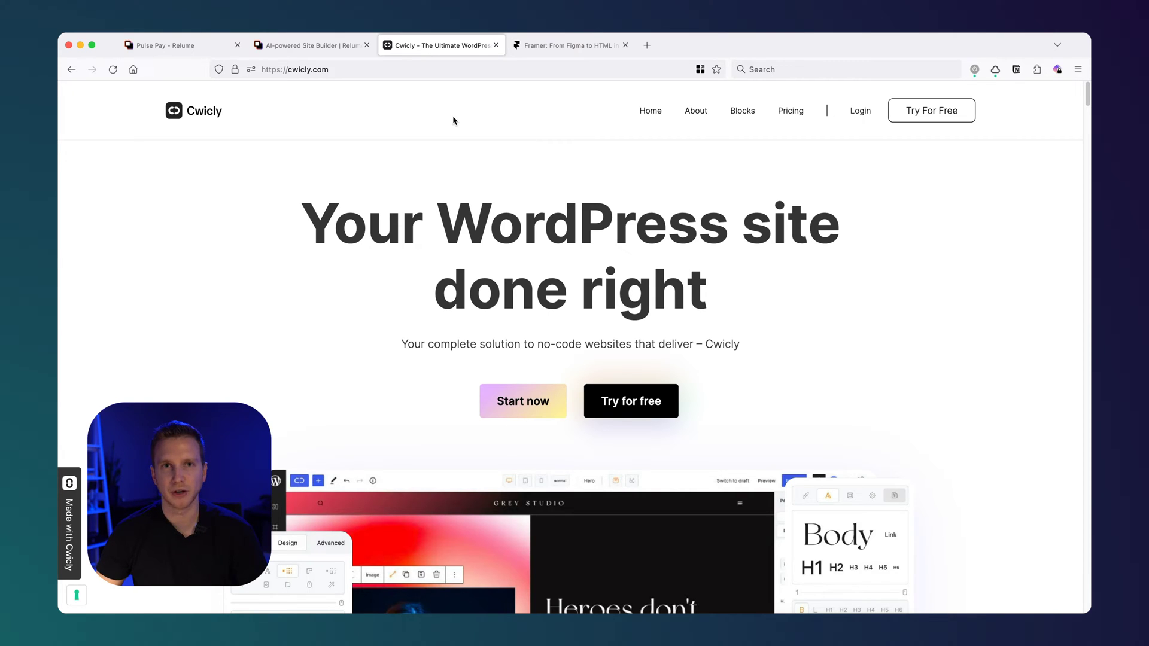
{"action": "left_click", "coordinate": [544, 48]}
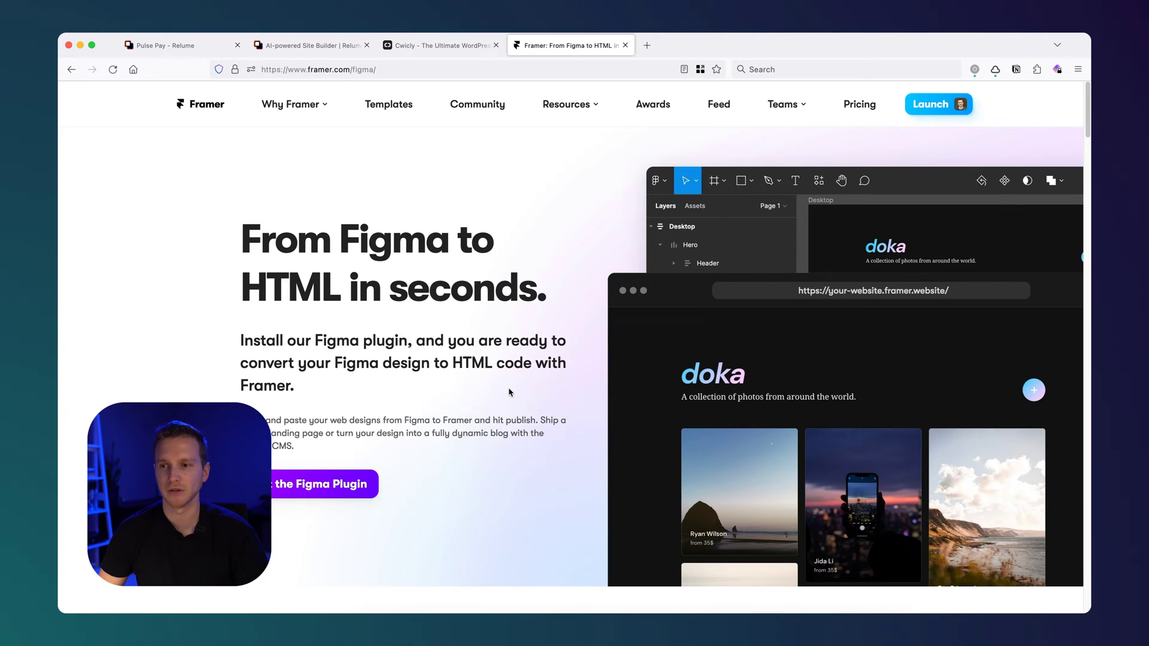
{"action": "key", "text": "super+w"}
{"action": "key", "text": "super+w"}
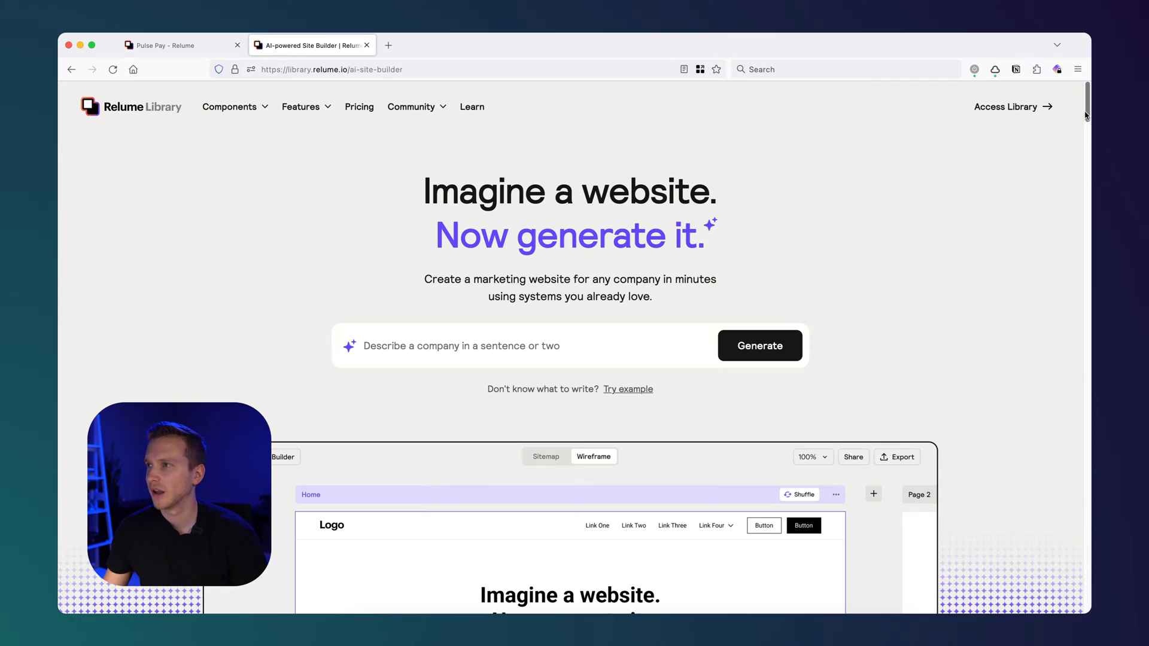
- Scroll to the Free $0, Starter $32 and Pro $40 plans and compare their feature lists
{"action": "left_click_drag", "start_coordinate": [1085, 108], "coordinate": [1069, 477]}
{"action": "scroll", "coordinate": [1069, 477], "scroll_direction": "down", "scroll_amount": 5}
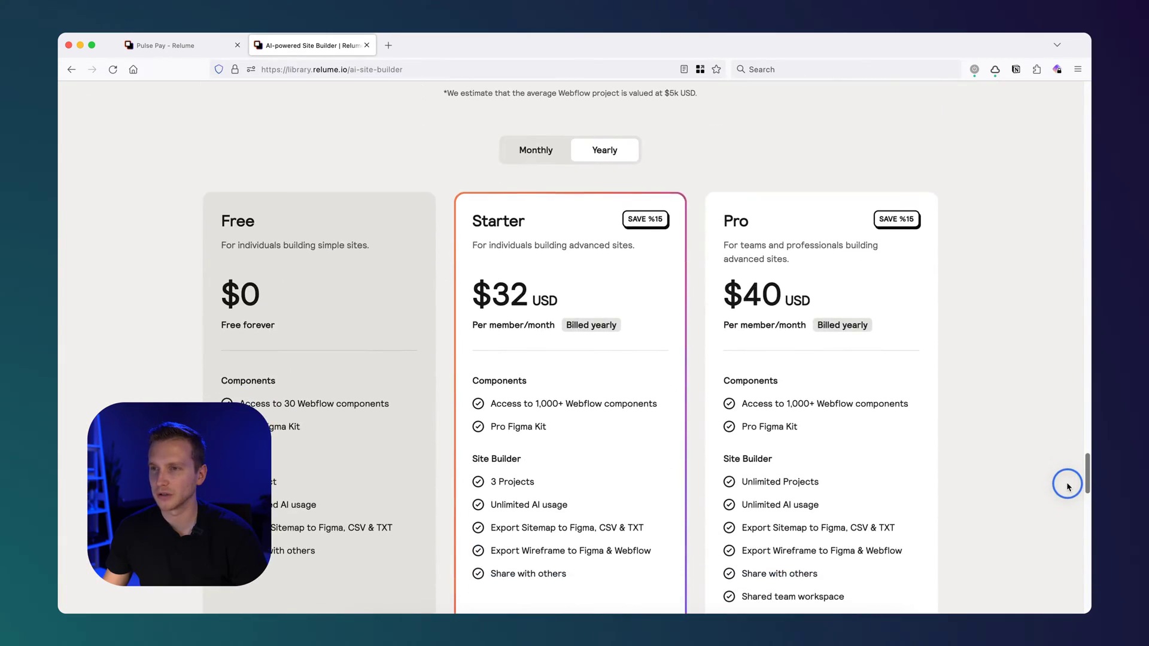
{"action": "scroll", "coordinate": [838, 253], "scroll_direction": "up", "scroll_amount": 3}
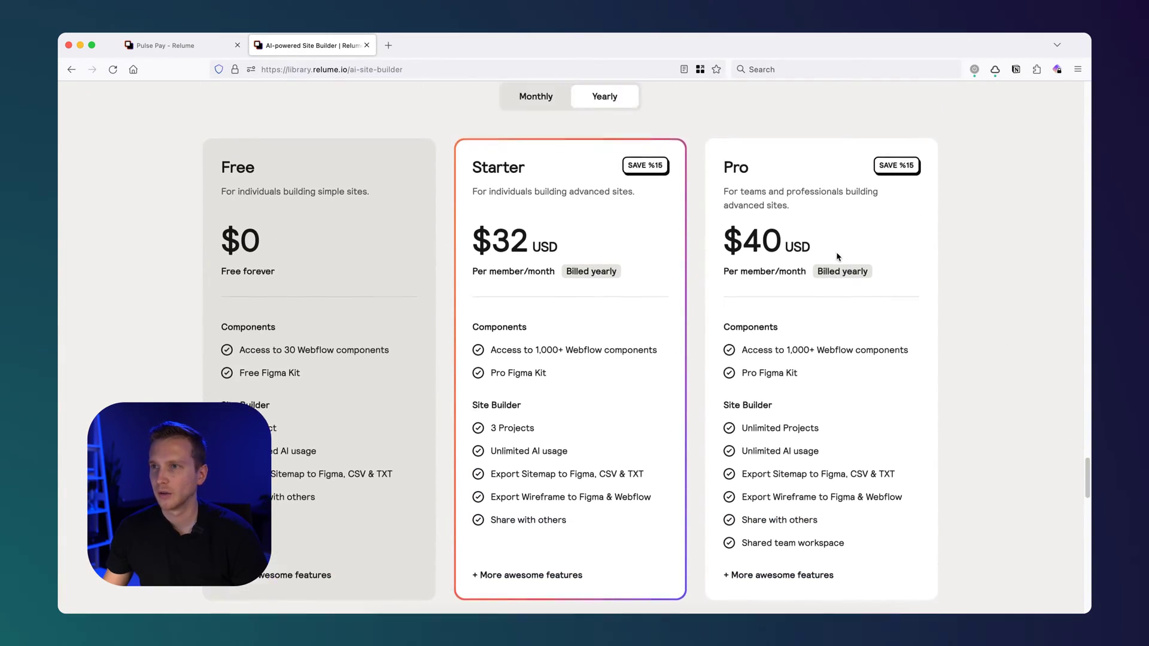
{"action": "scroll", "coordinate": [224, 210], "scroll_direction": "down", "scroll_amount": 3}
{"action": "scroll", "coordinate": [259, 245], "scroll_direction": "down", "scroll_amount": 1}
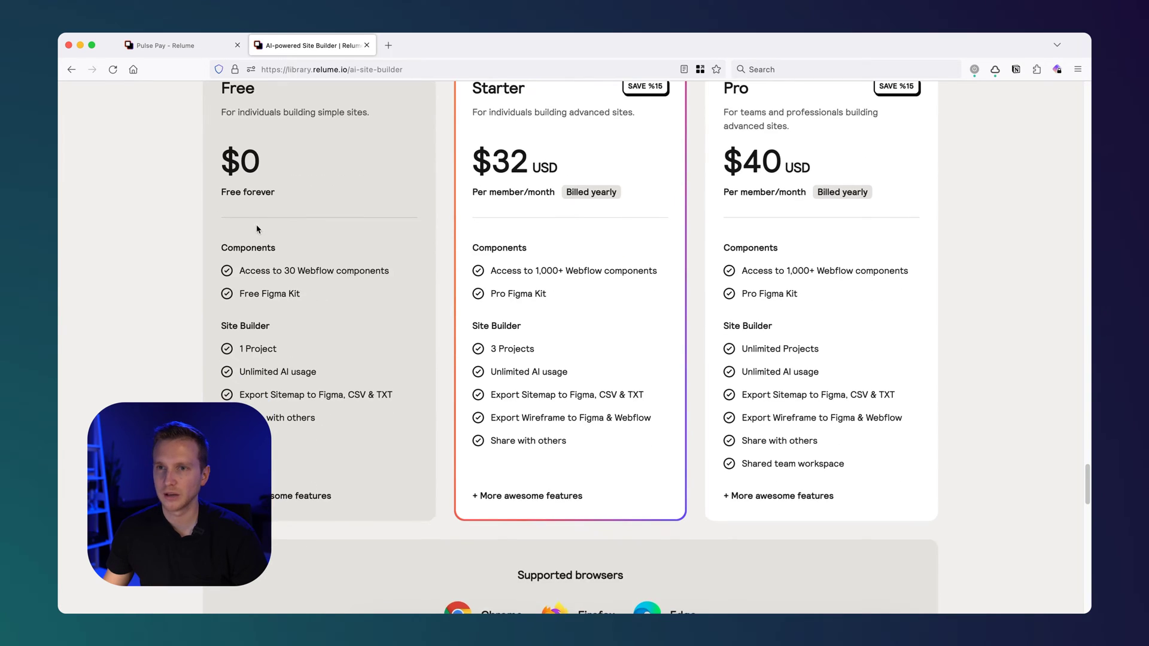
{"action": "scroll", "coordinate": [285, 257], "scroll_direction": "up", "scroll_amount": 1}
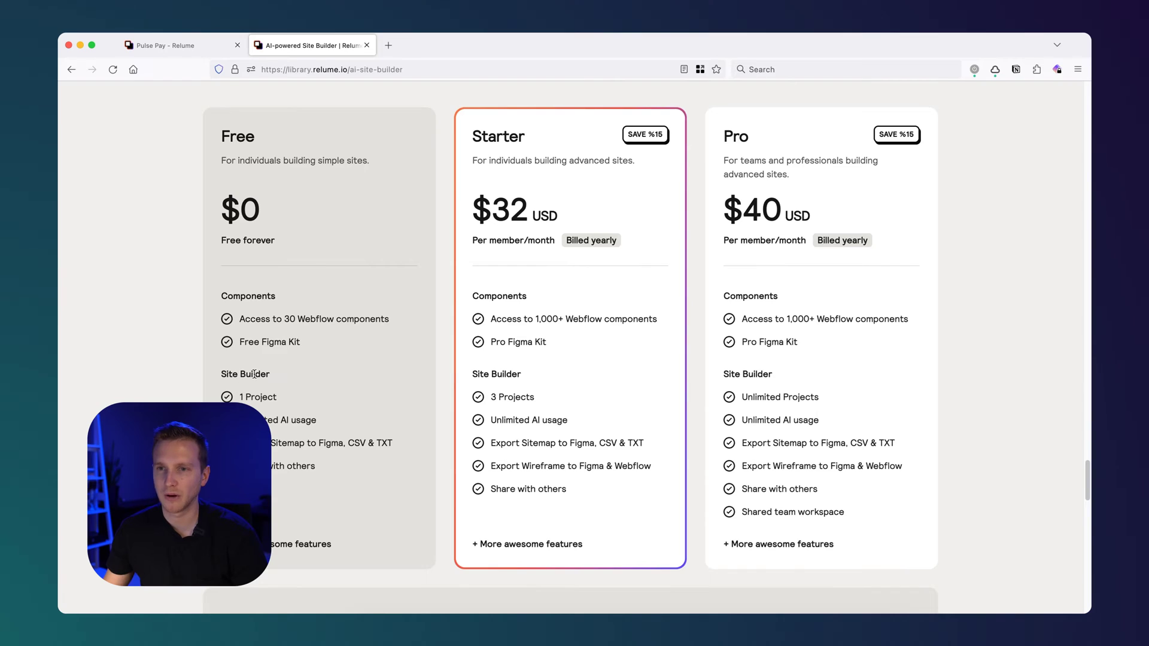
{"action": "scroll", "coordinate": [264, 347], "scroll_direction": "down", "scroll_amount": 1}
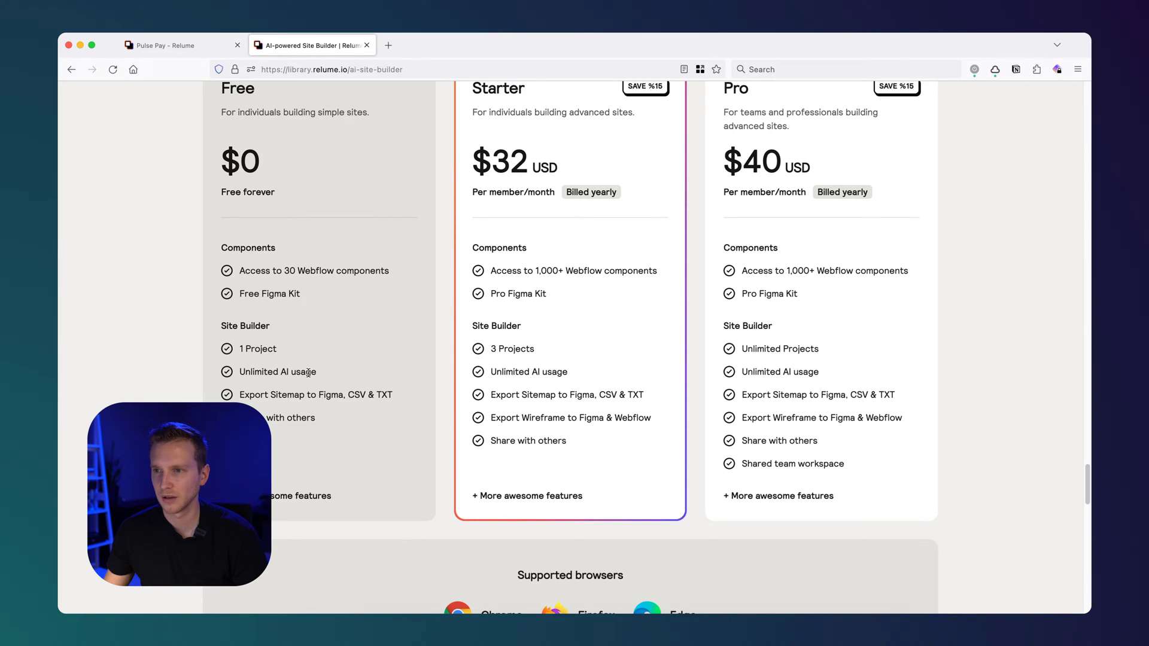
{"action": "left_click_drag", "start_coordinate": [310, 372], "coordinate": [291, 372]}
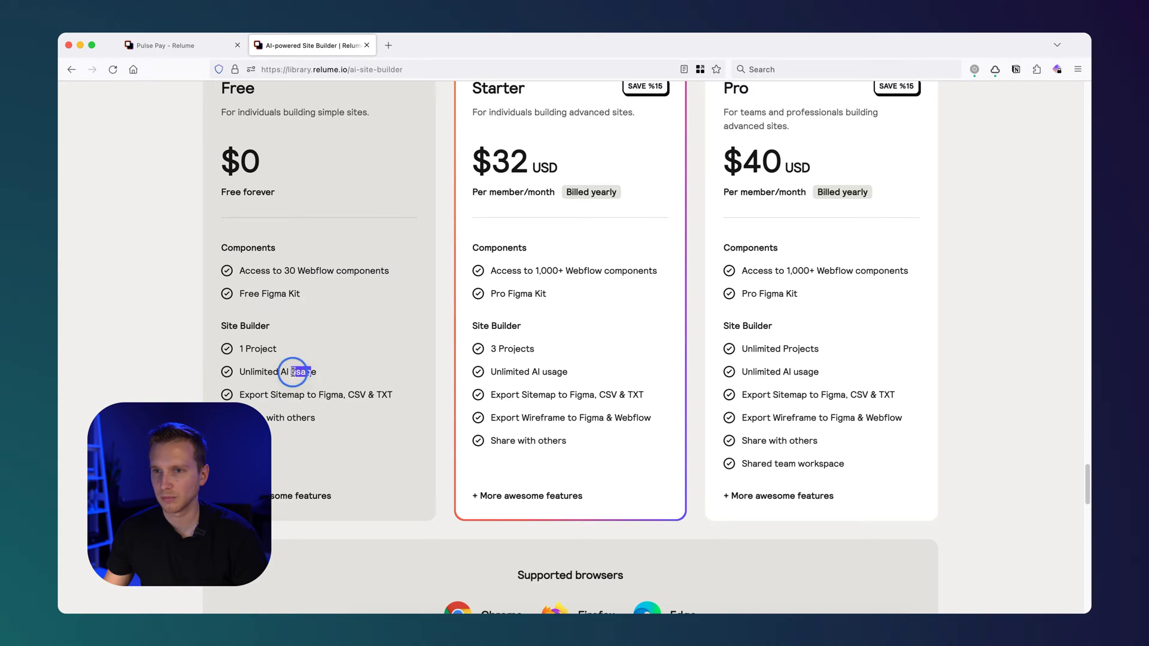
{"action": "scroll", "coordinate": [293, 373], "scroll_direction": "up", "scroll_amount": 2}
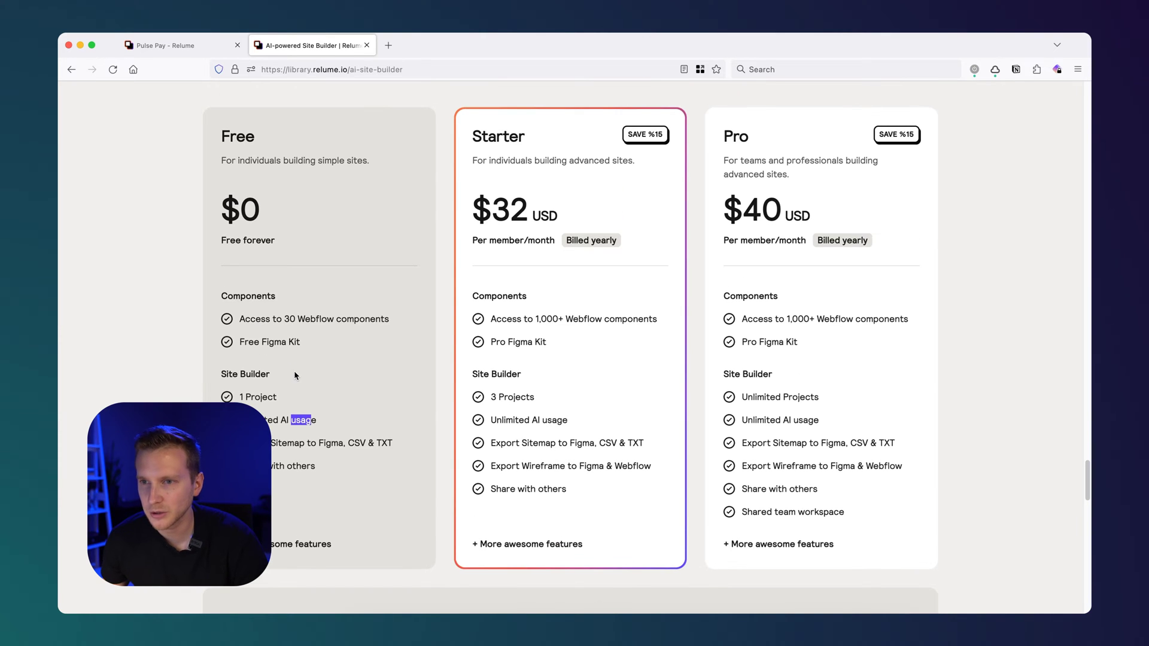
{"action": "left_click", "coordinate": [306, 401]}
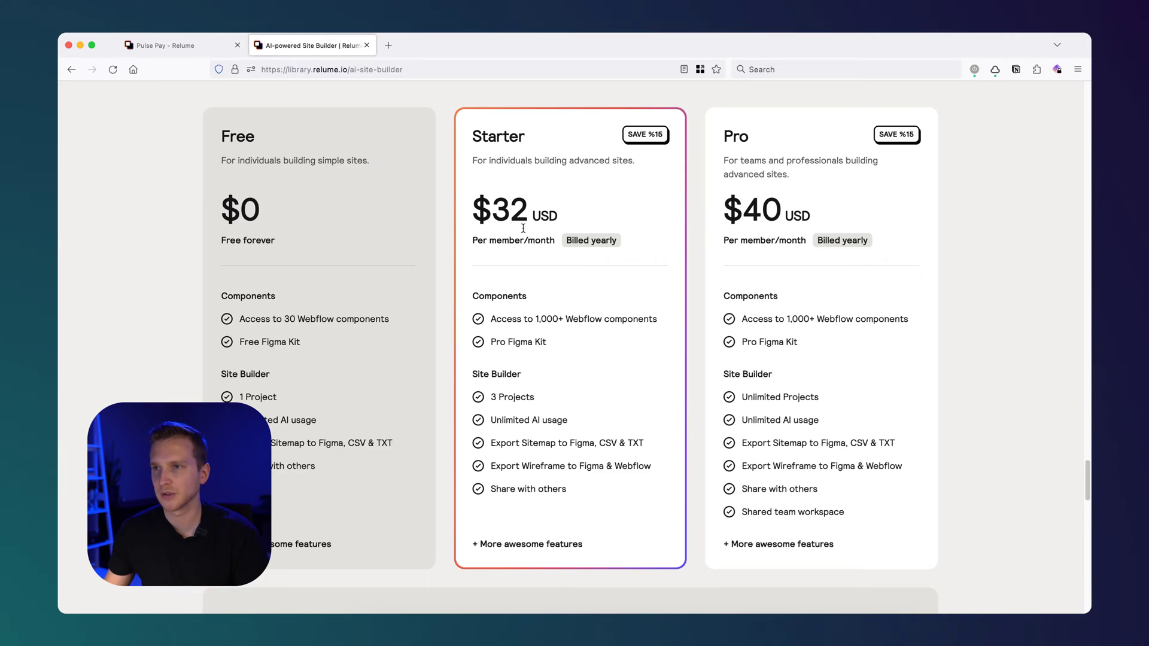
{"action": "scroll", "coordinate": [523, 228], "scroll_direction": "up", "scroll_amount": 3}
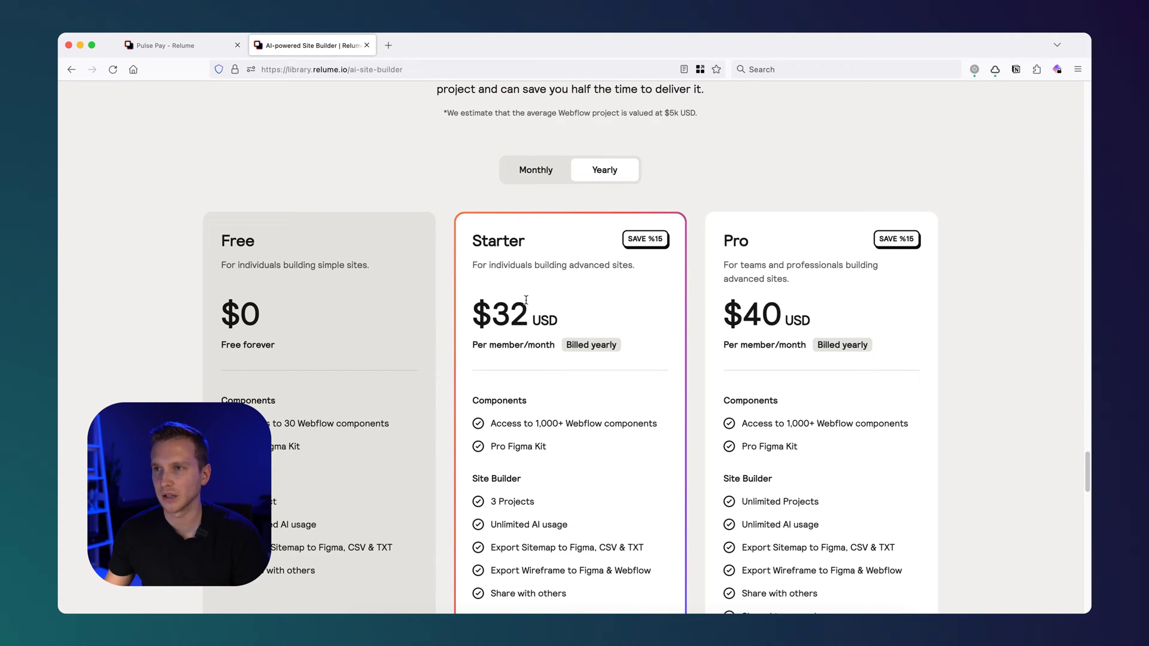
{"action": "left_click", "coordinate": [533, 178]}
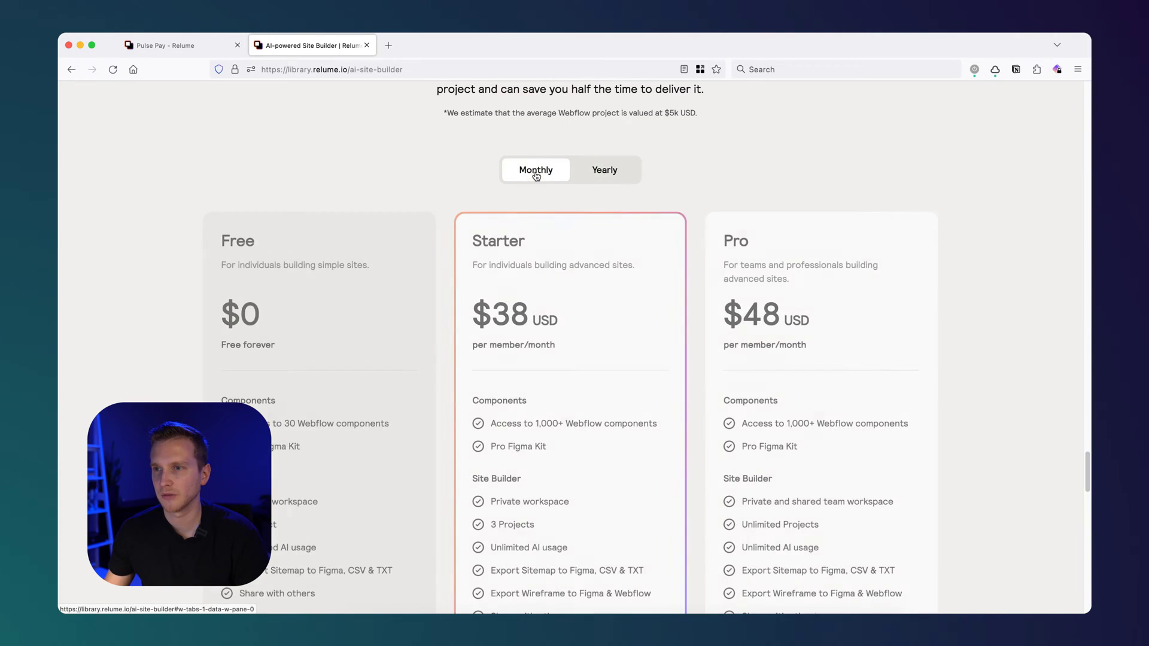
{"action": "left_click", "coordinate": [595, 173]}
{"action": "scroll", "coordinate": [598, 388], "scroll_direction": "down", "scroll_amount": 3}
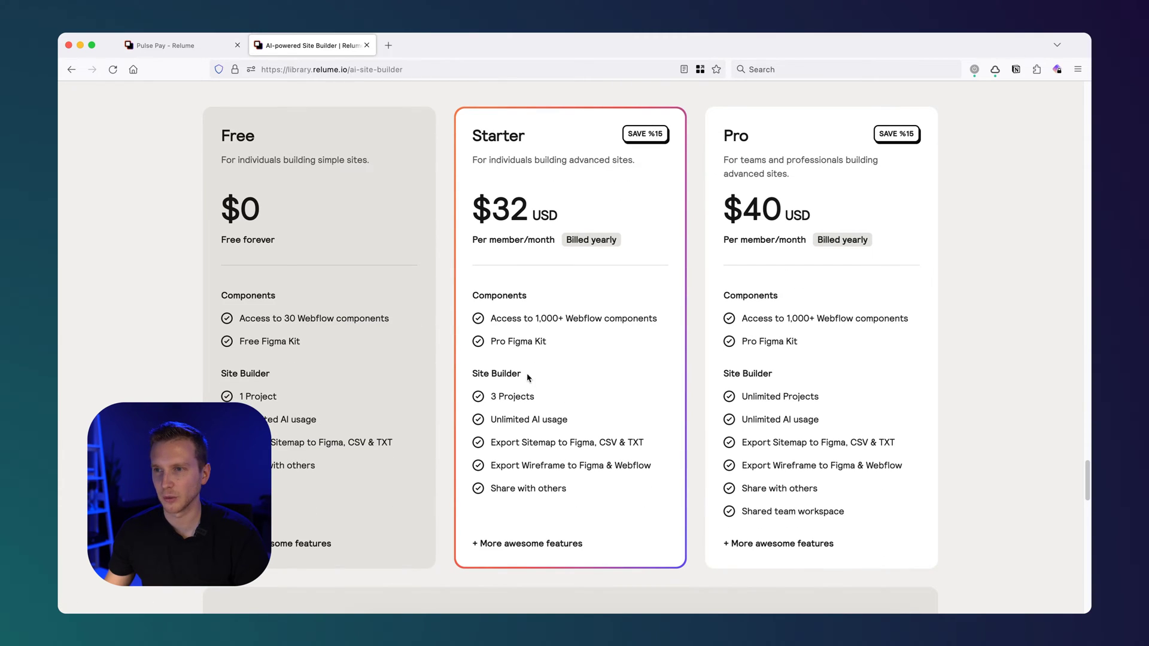
{"action": "scroll", "coordinate": [532, 375], "scroll_direction": "up", "scroll_amount": 2}
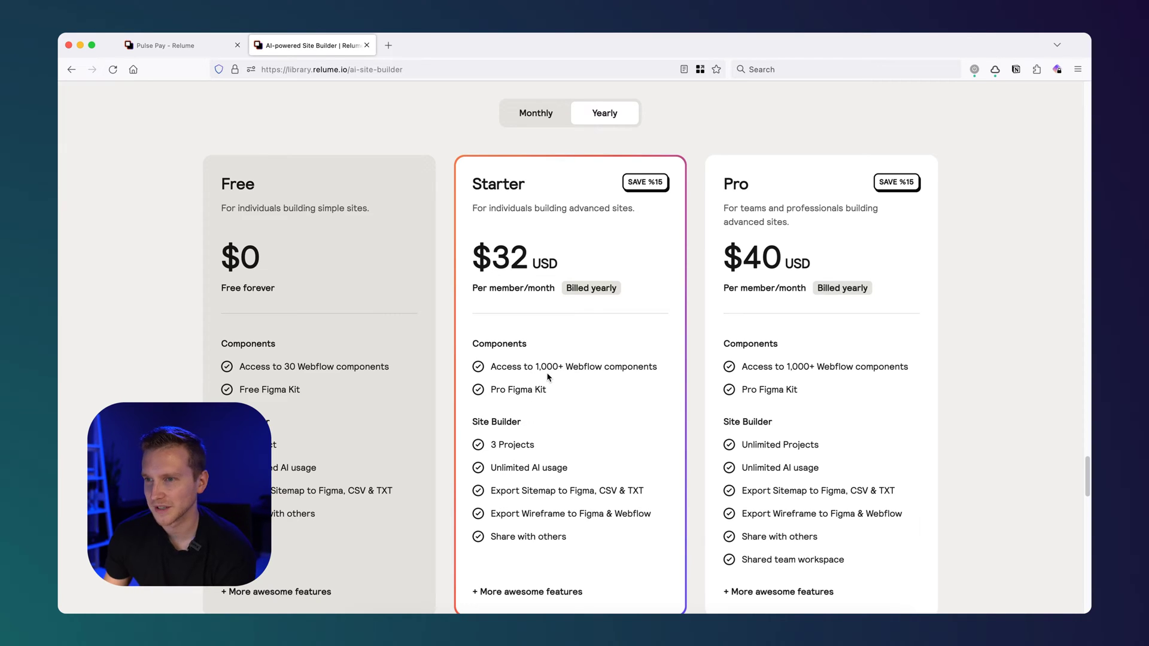
{"action": "left_click", "coordinate": [532, 115]}
{"action": "scroll", "coordinate": [534, 317], "scroll_direction": "down", "scroll_amount": 2}
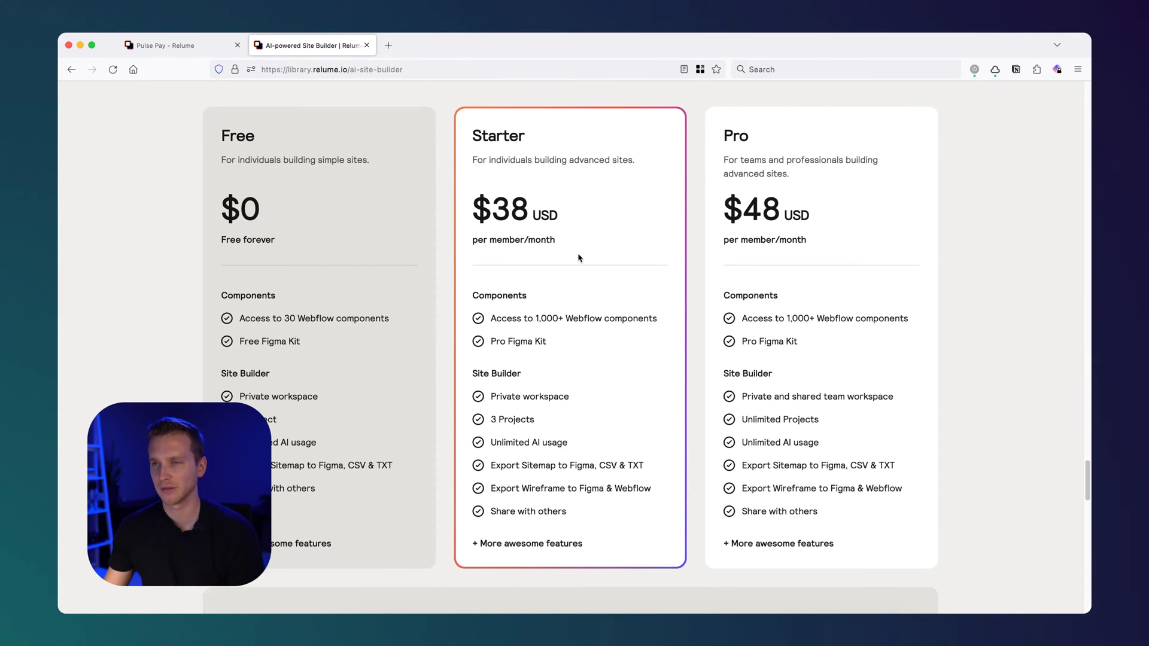
{"action": "scroll", "coordinate": [579, 256], "scroll_direction": "up", "scroll_amount": 4}
{"action": "scroll", "coordinate": [574, 226], "scroll_direction": "down", "scroll_amount": 2}
{"action": "left_click", "coordinate": [596, 123]}
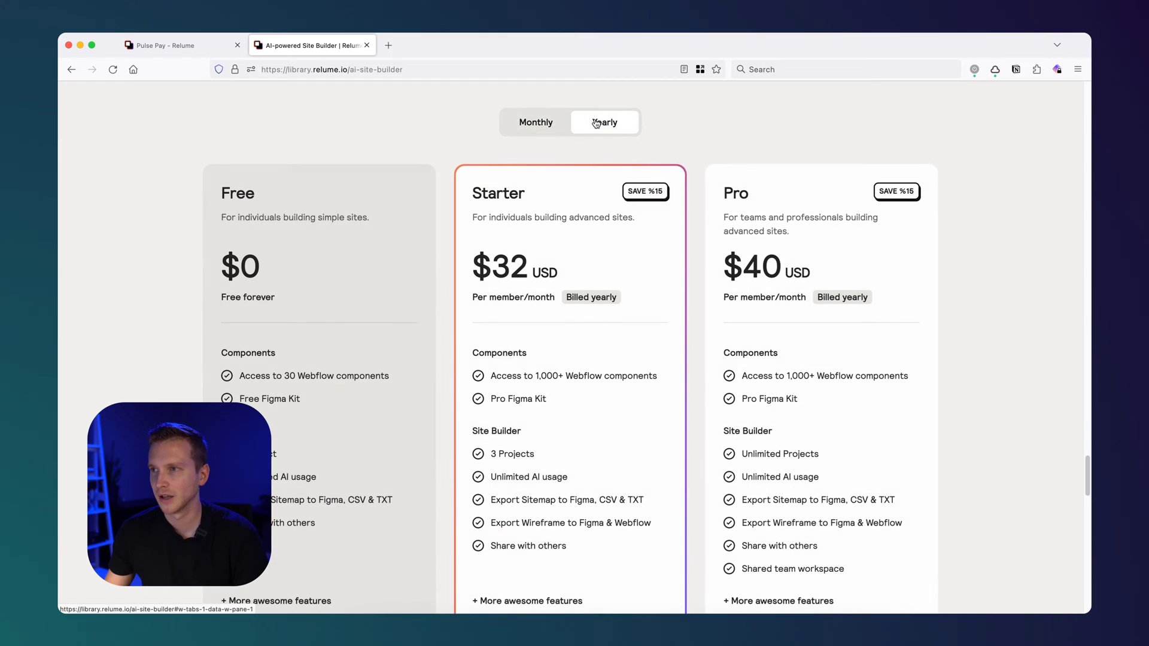
{"action": "scroll", "coordinate": [750, 274], "scroll_direction": "down", "scroll_amount": 2}
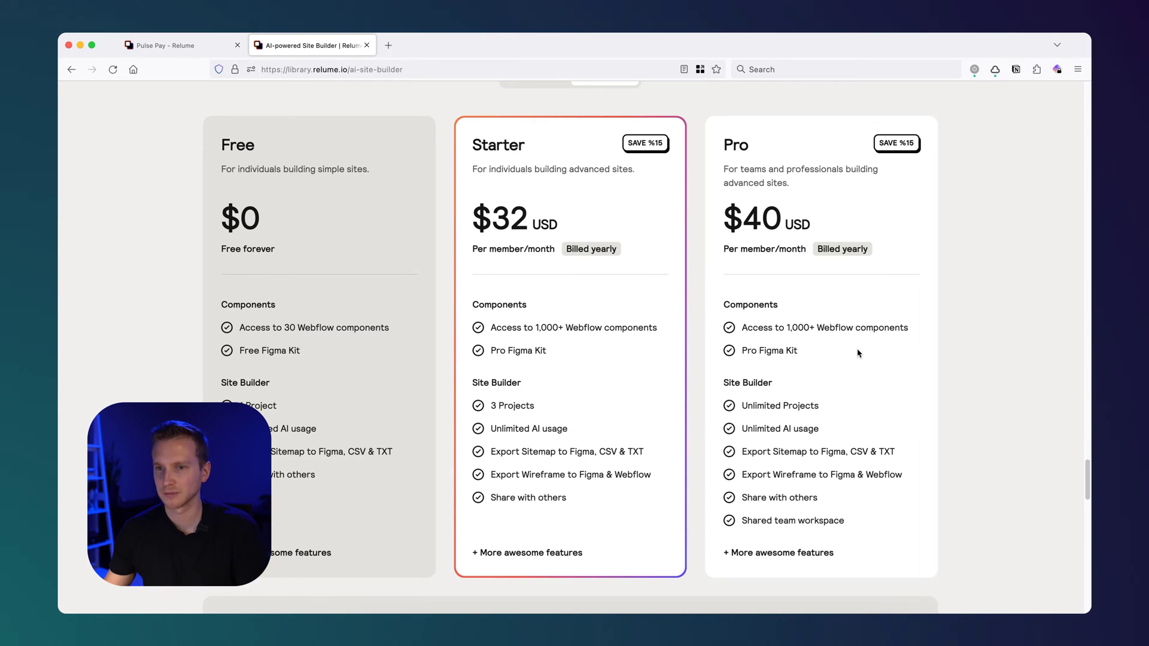
{"action": "scroll", "coordinate": [1009, 261], "scroll_direction": "up", "scroll_amount": 2}
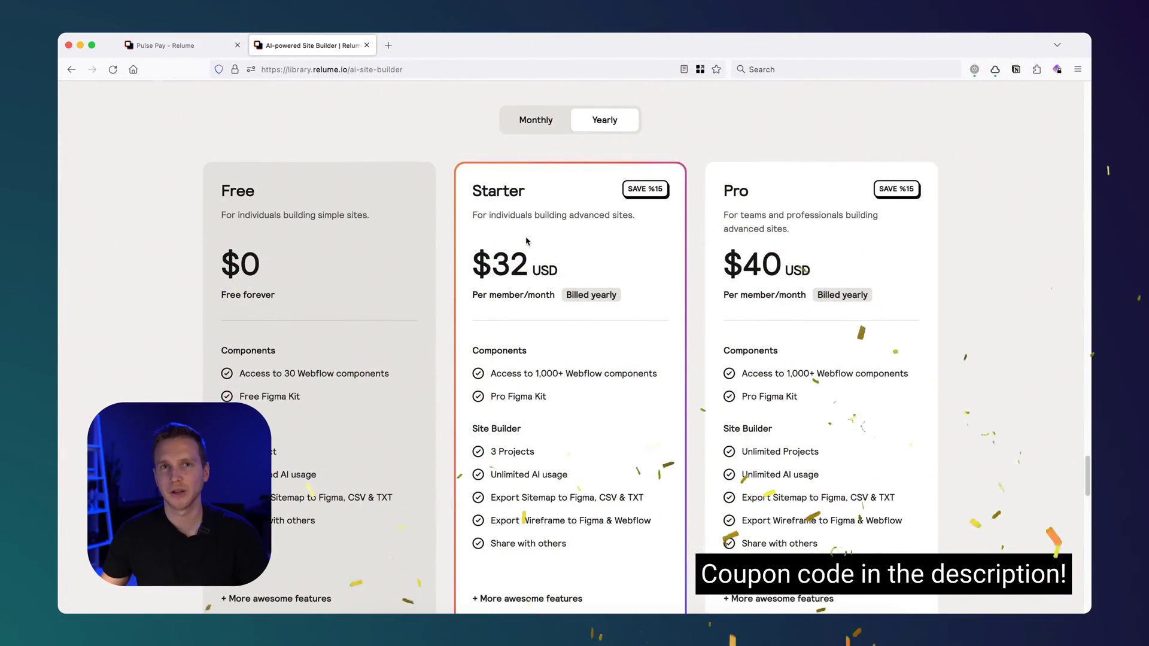
{"action": "scroll", "coordinate": [526, 241], "scroll_direction": "down", "scroll_amount": 5}
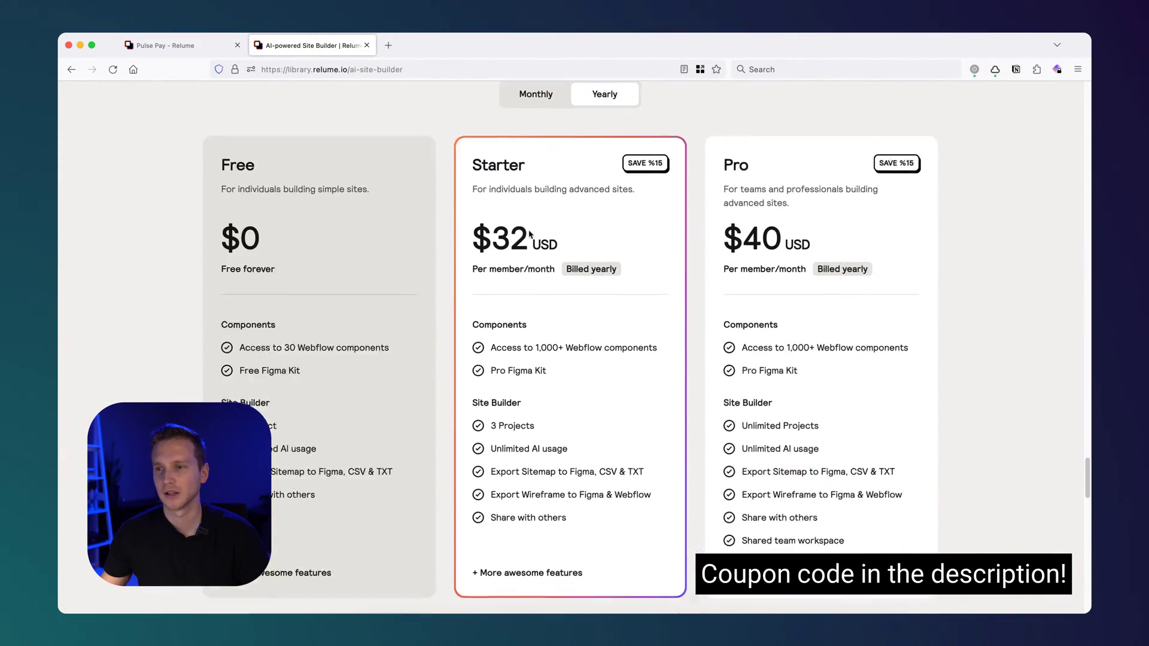
{"action": "scroll", "coordinate": [555, 248], "scroll_direction": "up", "scroll_amount": 3}
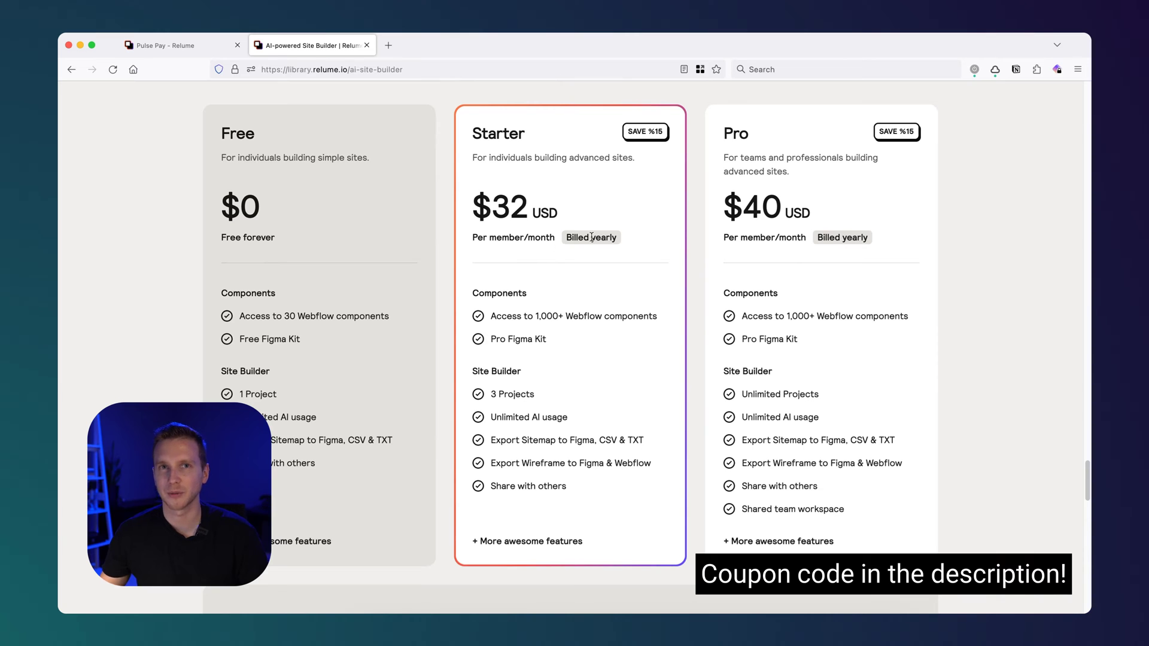